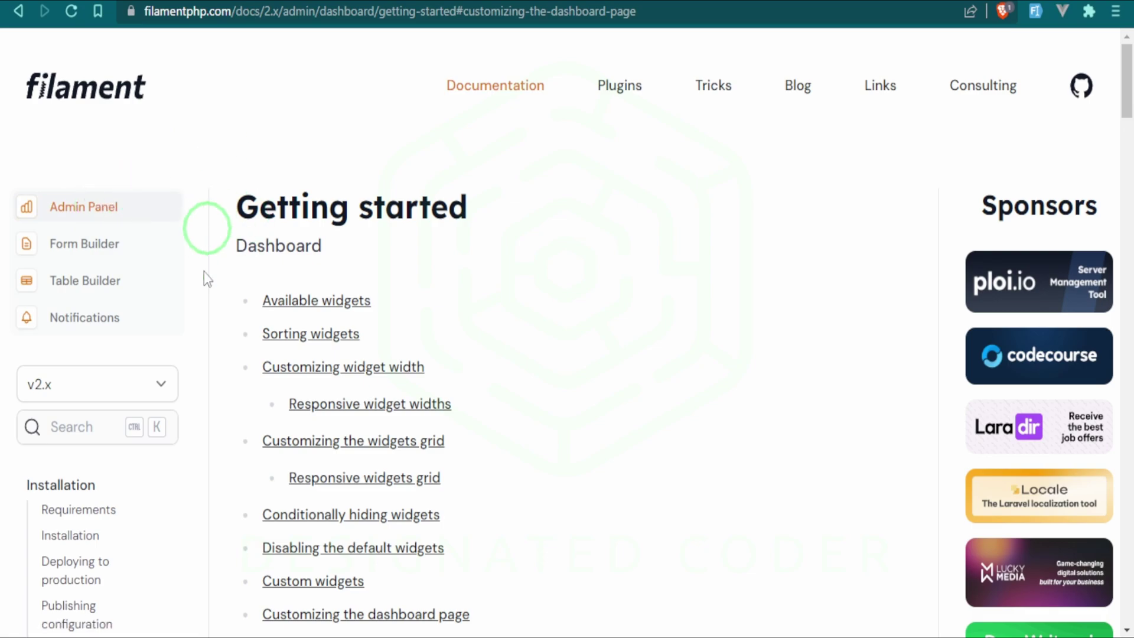
{"action": "scroll", "coordinate": [220, 364], "scroll_direction": "down", "scroll_amount": 4}
{"action": "scroll", "coordinate": [222, 355], "scroll_direction": "down", "scroll_amount": 3}
{"action": "scroll", "coordinate": [222, 357], "scroll_direction": "down", "scroll_amount": 2}
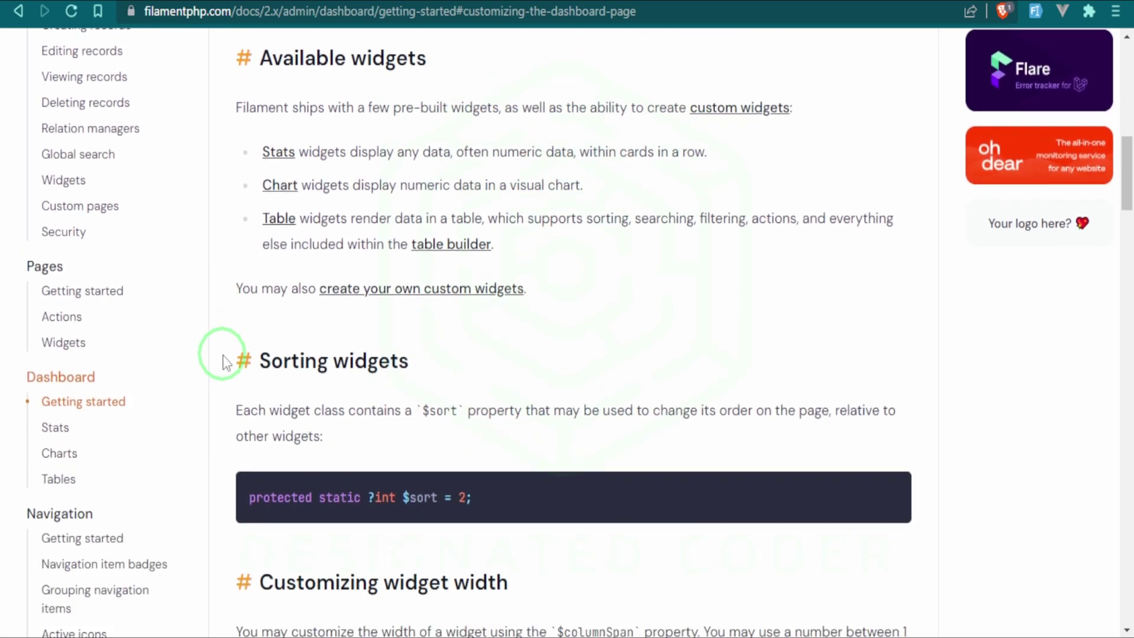
{"action": "scroll", "coordinate": [215, 341], "scroll_direction": "down", "scroll_amount": 2}
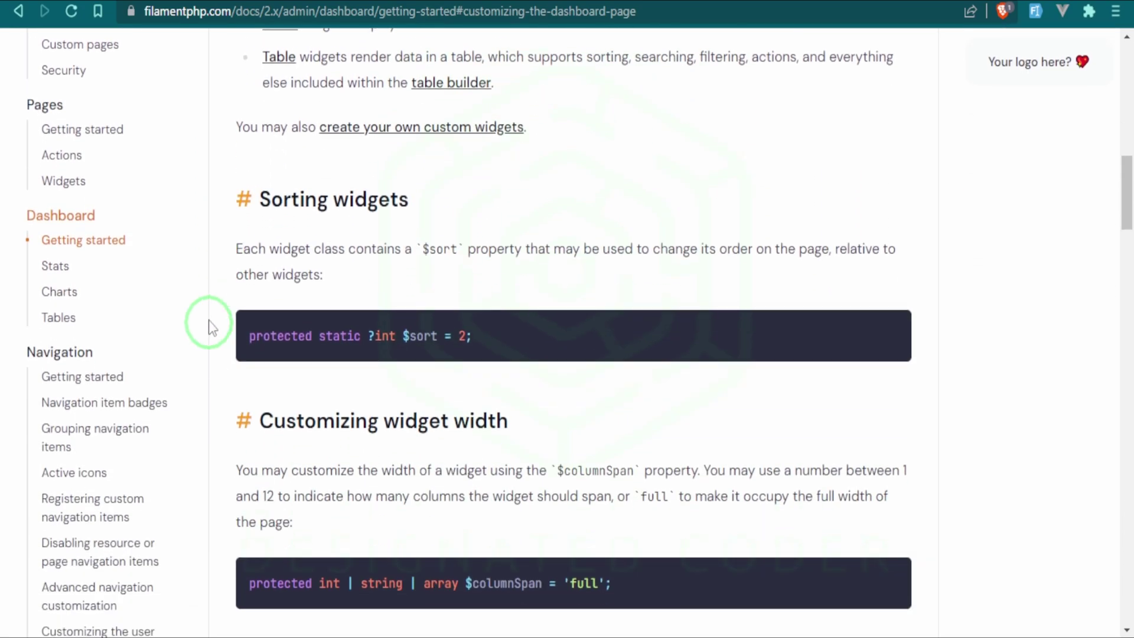
Reload the Dashboard Getting started docs and jump to 'Customizing the dashboard page'
{"action": "left_click", "coordinate": [86, 239]}
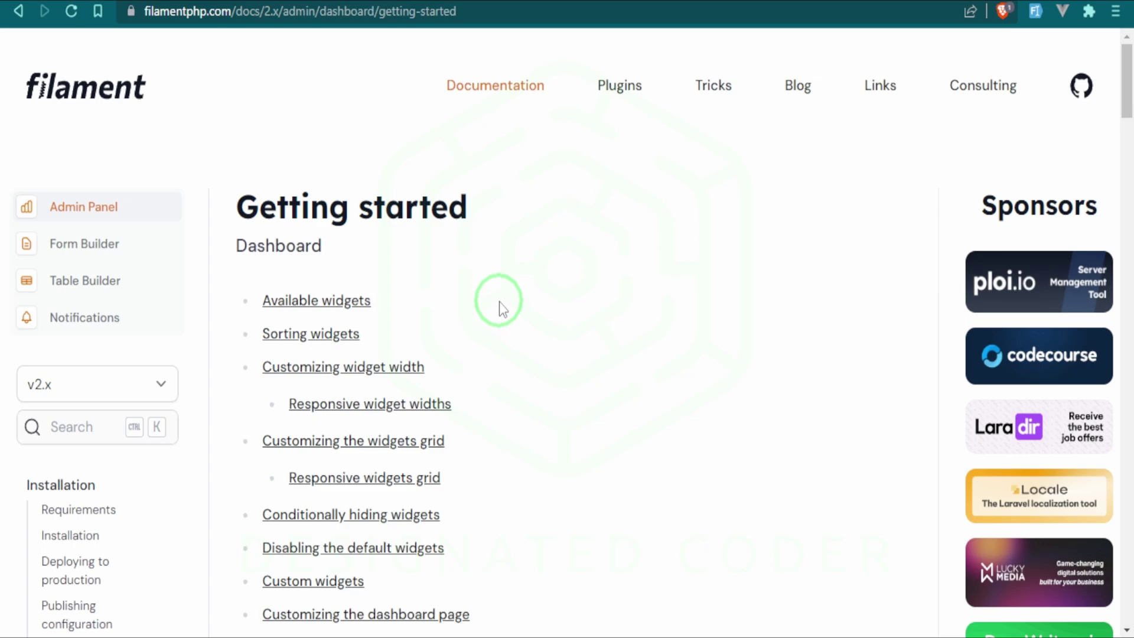
{"action": "scroll", "coordinate": [500, 329], "scroll_direction": "down", "scroll_amount": 3}
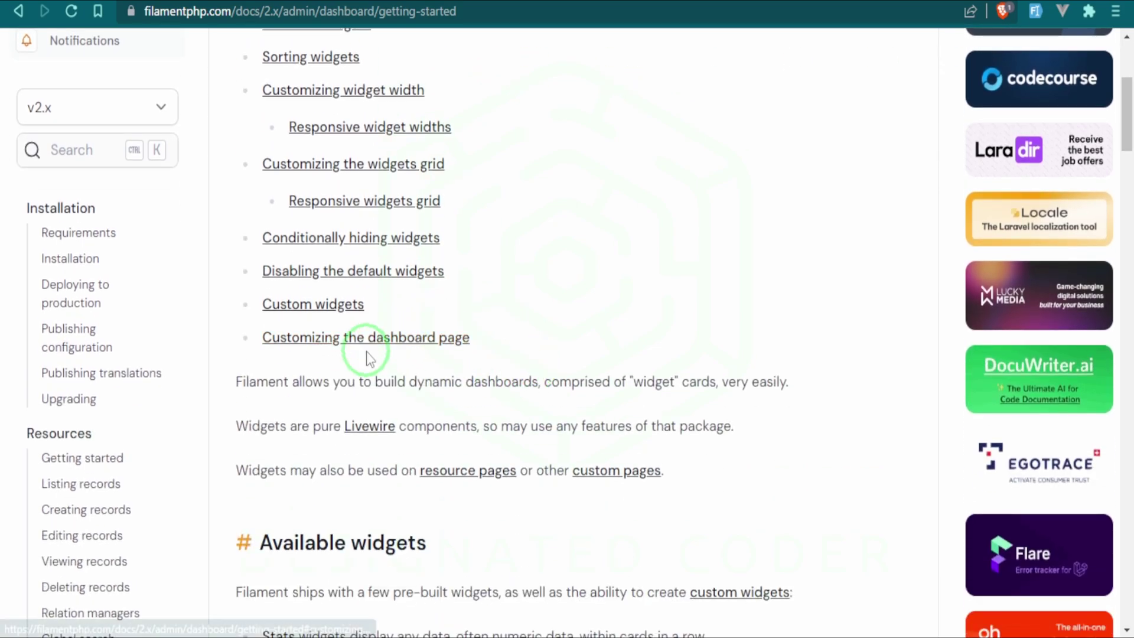
{"action": "left_click", "coordinate": [368, 340]}
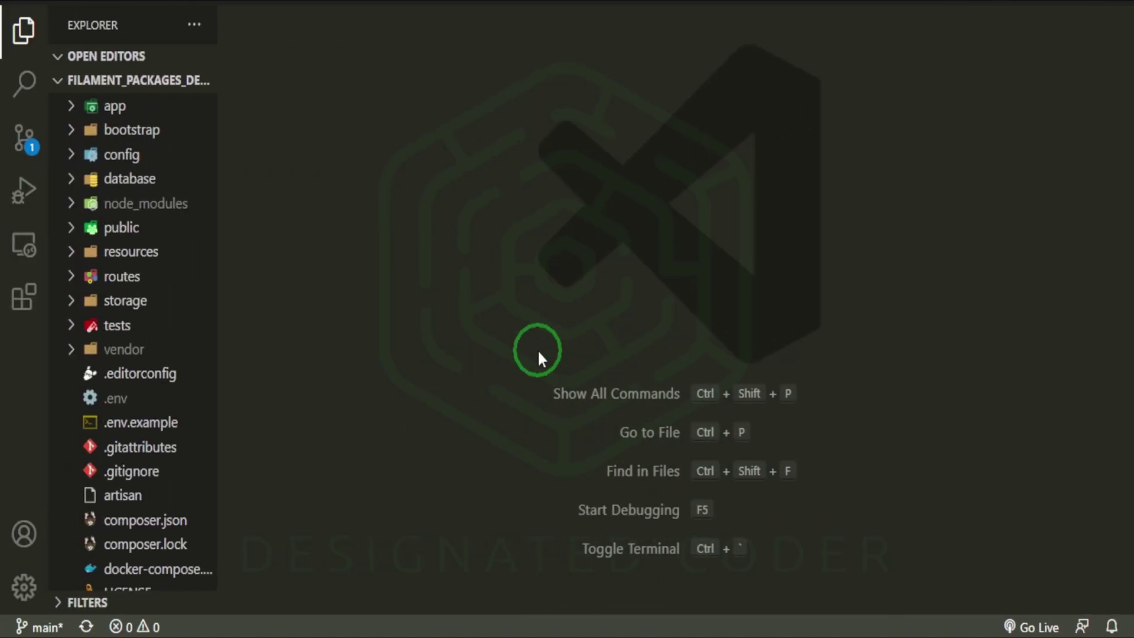
{"action": "scroll", "coordinate": [152, 324], "scroll_direction": "down", "scroll_amount": 2}
{"action": "scroll", "coordinate": [151, 362], "scroll_direction": "down", "scroll_amount": 5}
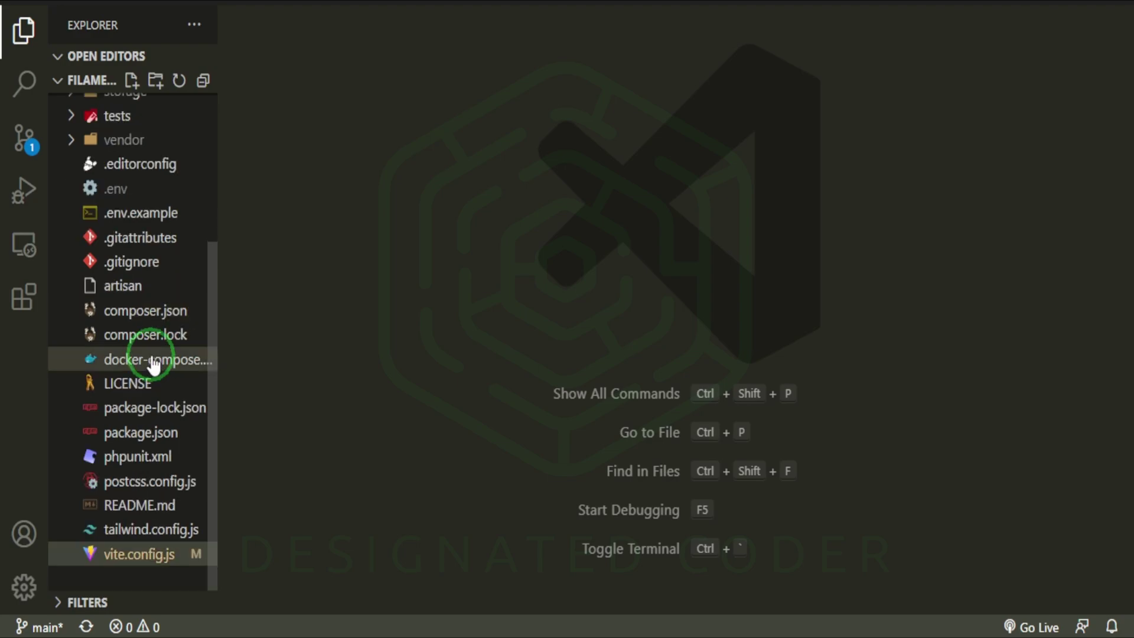
{"action": "left_click", "coordinate": [158, 565]}
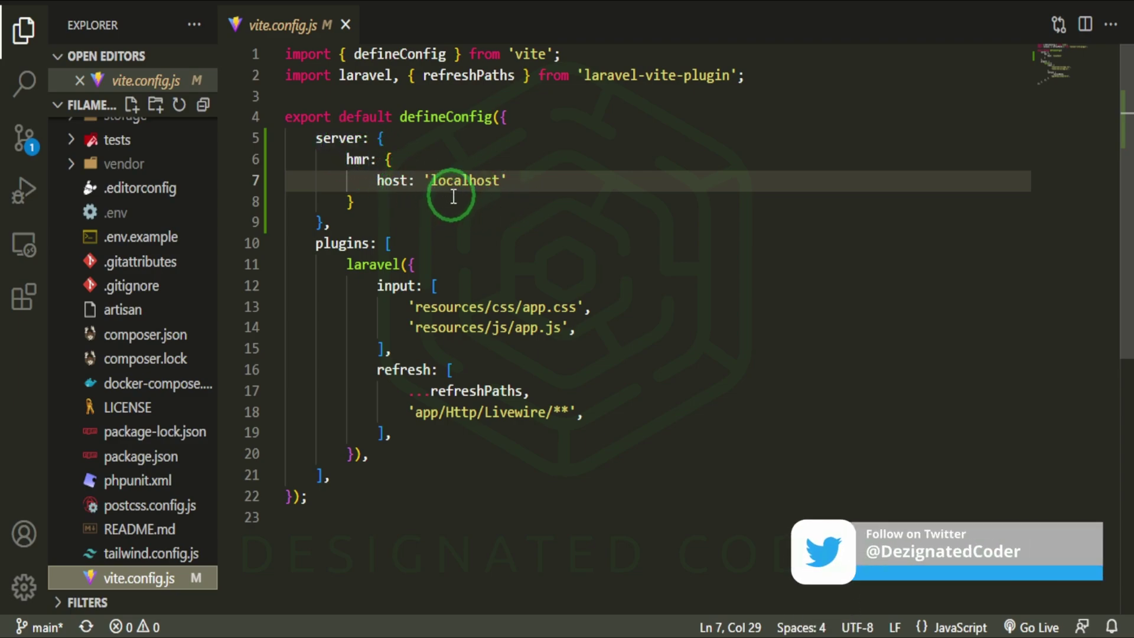
{"action": "left_click", "coordinate": [346, 25]}
{"action": "scroll", "coordinate": [222, 263], "scroll_direction": "up", "scroll_amount": 2}
{"action": "scroll", "coordinate": [202, 236], "scroll_direction": "up", "scroll_amount": 2}
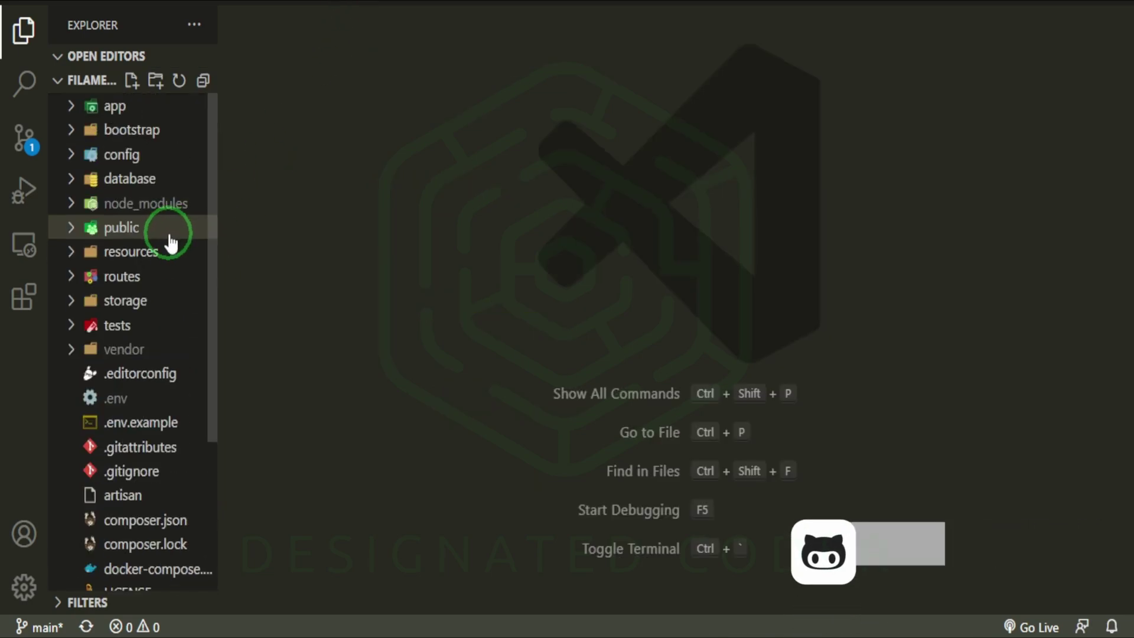
Comment out the Pages\Dashboard::class registration in config/filament.php
{"action": "left_click", "coordinate": [138, 168]}
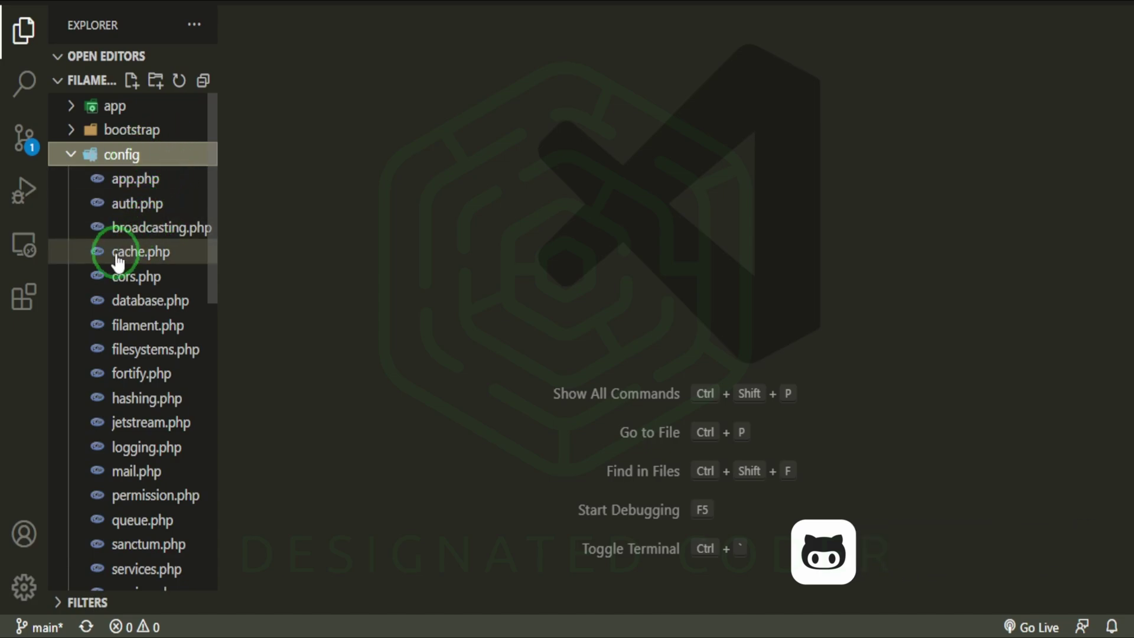
{"action": "left_click", "coordinate": [141, 326]}
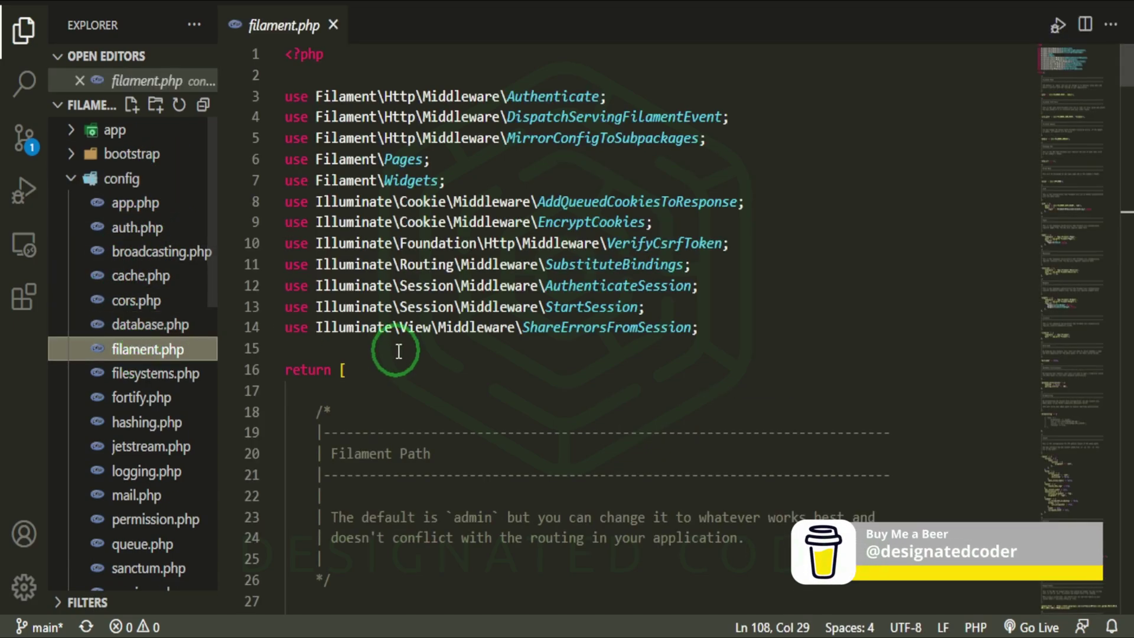
{"action": "scroll", "coordinate": [567, 346], "scroll_direction": "down", "scroll_amount": 4}
{"action": "scroll", "coordinate": [567, 344], "scroll_direction": "down", "scroll_amount": 5}
{"action": "scroll", "coordinate": [573, 387], "scroll_direction": "down", "scroll_amount": 8}
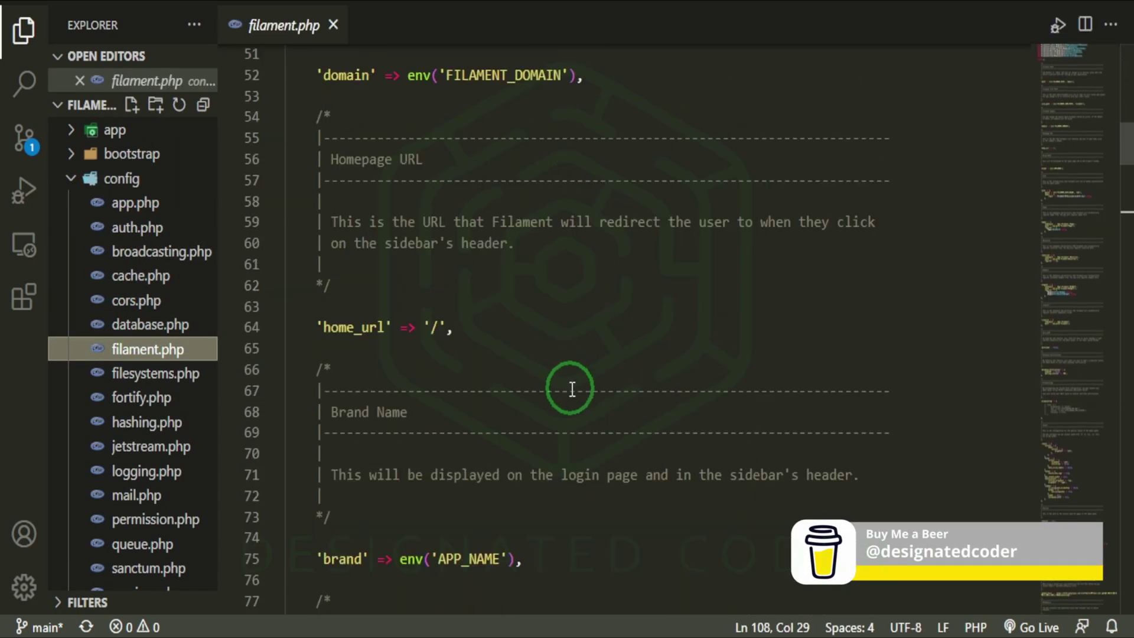
{"action": "scroll", "coordinate": [579, 387], "scroll_direction": "down", "scroll_amount": 5}
{"action": "scroll", "coordinate": [584, 392], "scroll_direction": "down", "scroll_amount": 4}
{"action": "scroll", "coordinate": [584, 392], "scroll_direction": "down", "scroll_amount": 4}
{"action": "scroll", "coordinate": [582, 393], "scroll_direction": "down", "scroll_amount": 1}
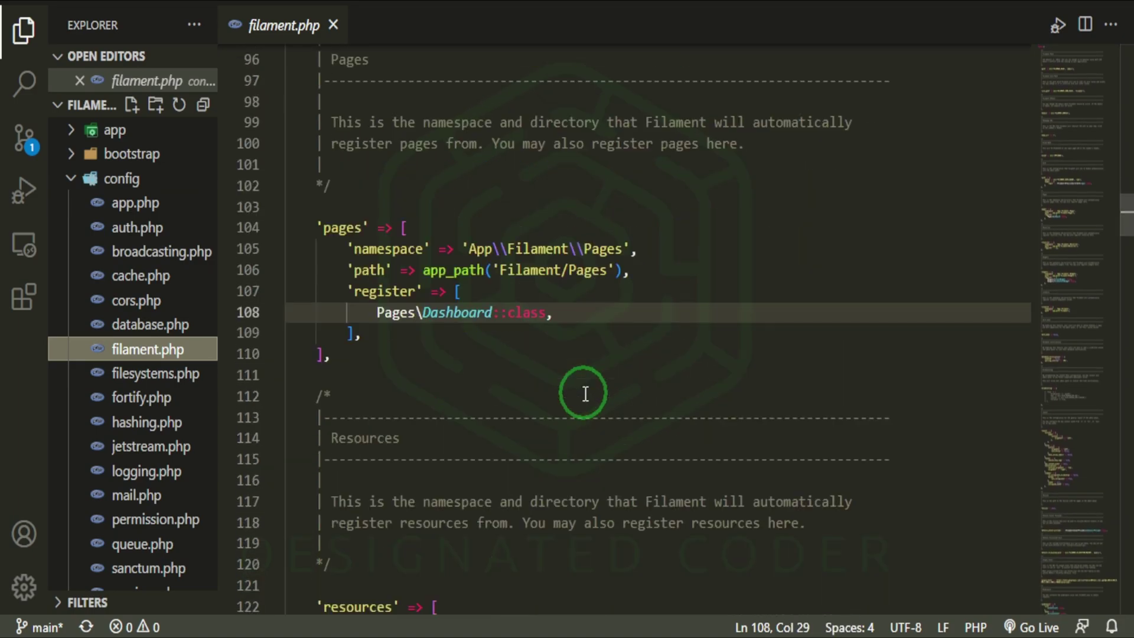
{"action": "left_click", "coordinate": [576, 311]}
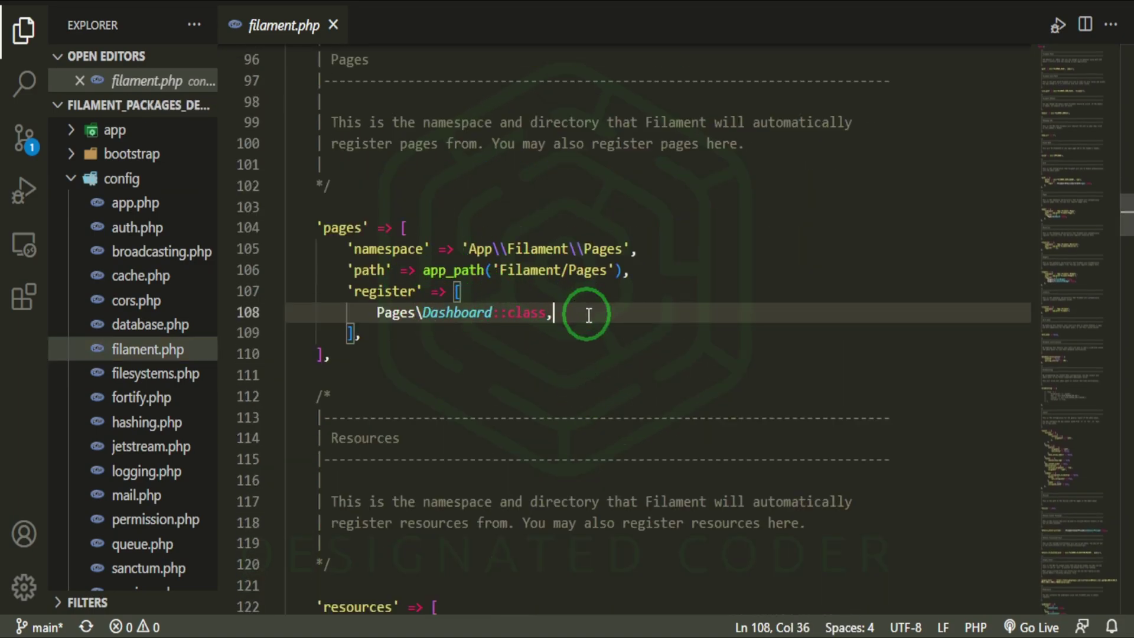
{"action": "key", "text": "ctrl+slash"}
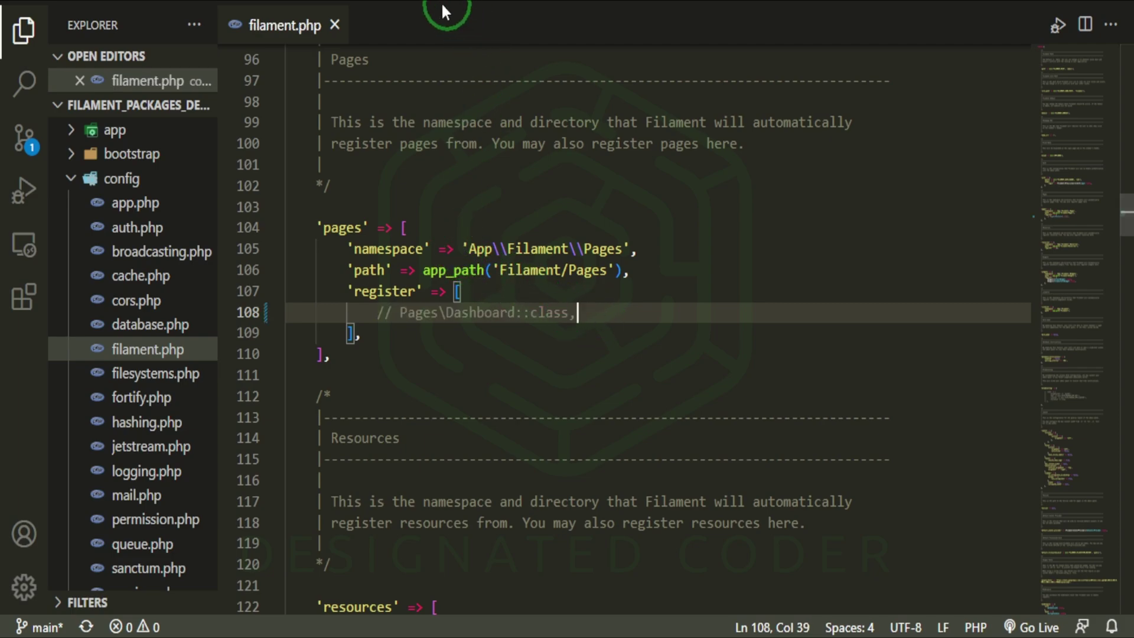
Create a Pages folder under app/Filament and start a new Dashboard.php file inside it
{"action": "left_click", "coordinate": [335, 27]}
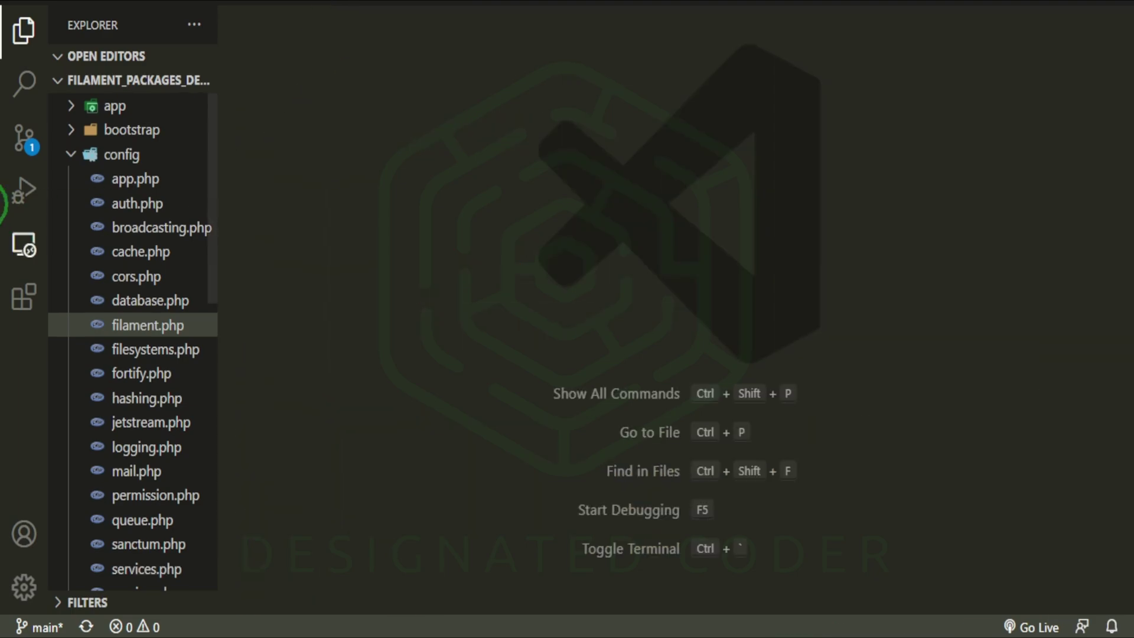
{"action": "left_click", "coordinate": [89, 157]}
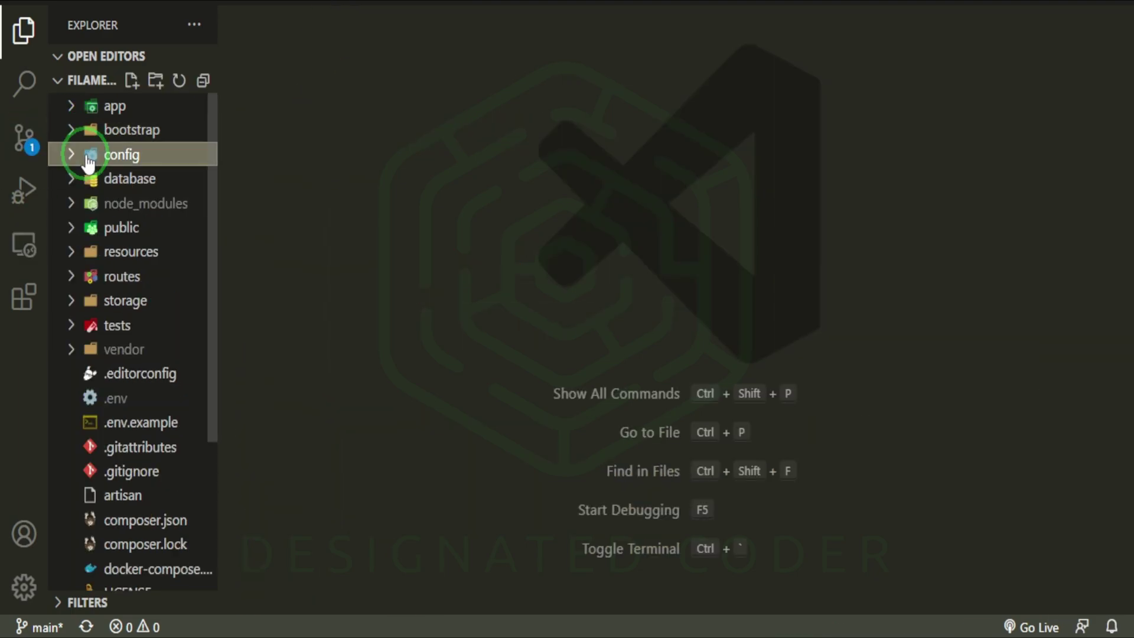
{"action": "left_click", "coordinate": [118, 107]}
{"action": "left_click", "coordinate": [129, 204]}
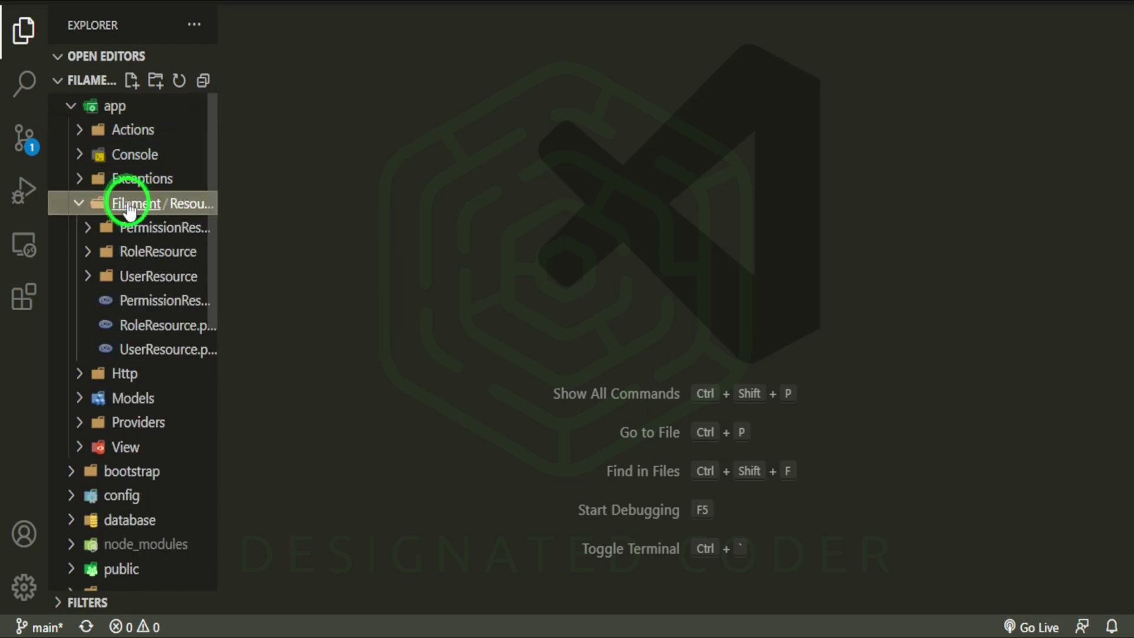
{"action": "right_click", "coordinate": [127, 205]}
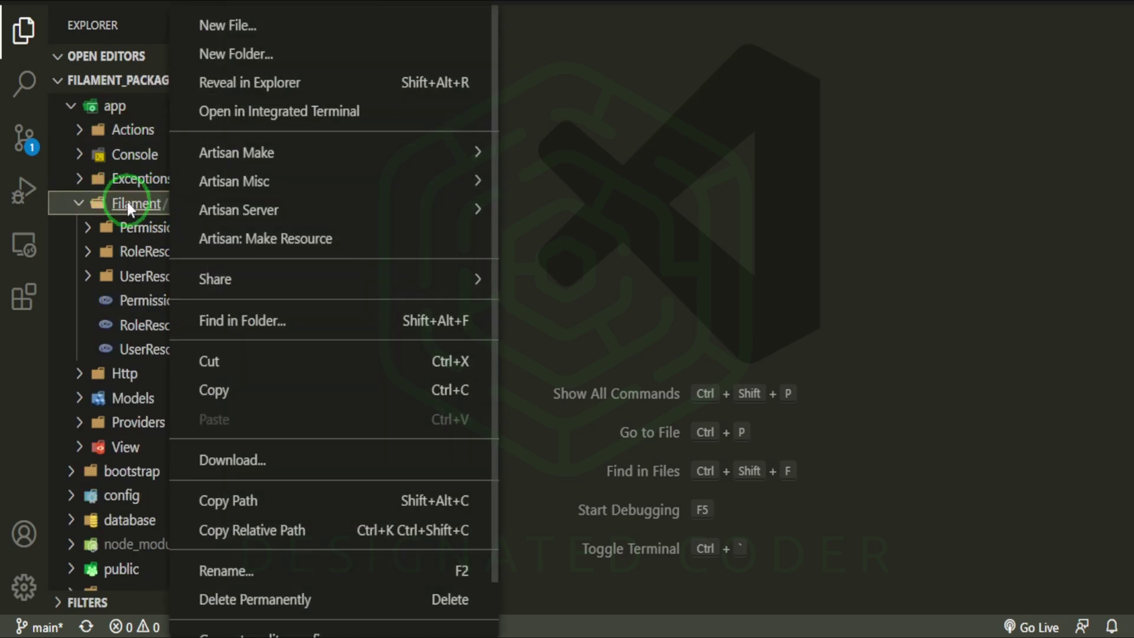
{"action": "left_click", "coordinate": [235, 56]}
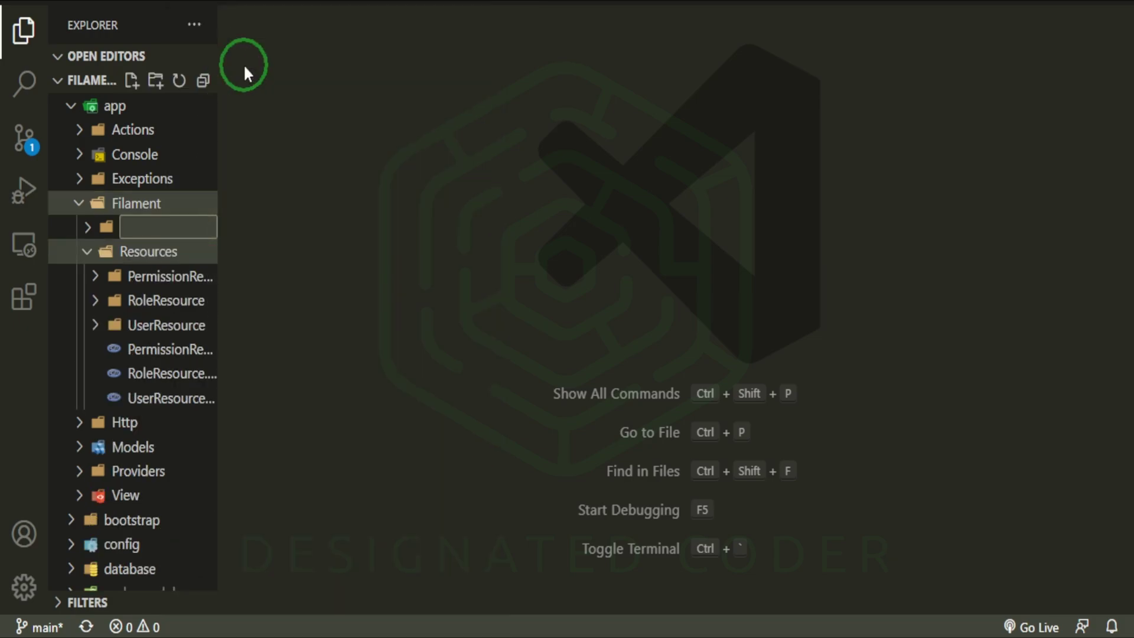
{"action": "type", "text": "Pages"}
{"action": "key", "text": "Return"}
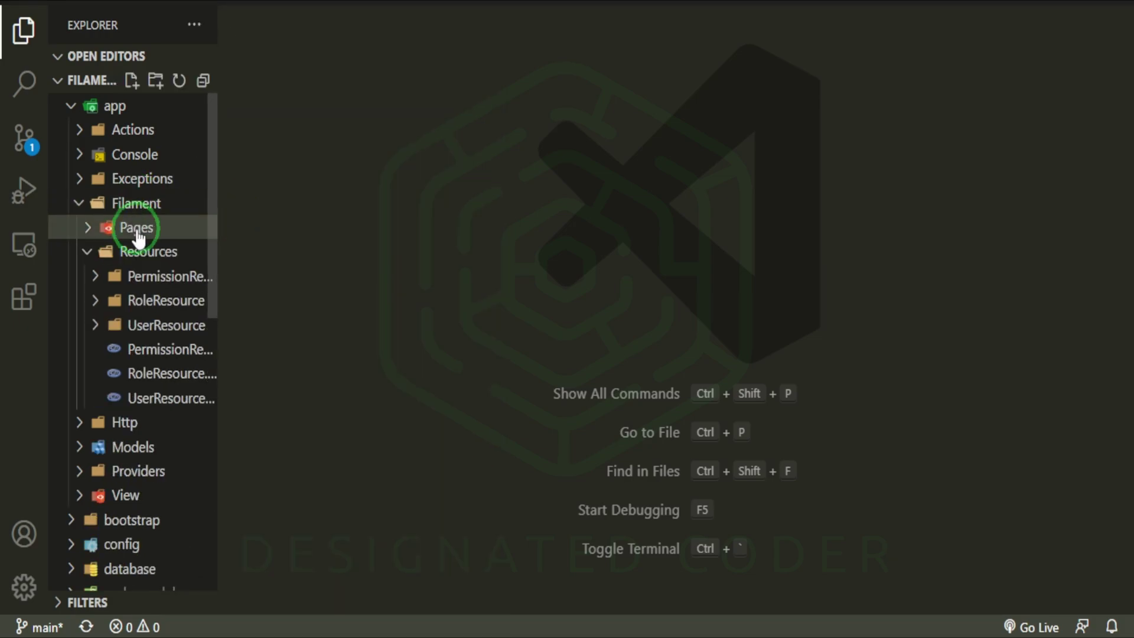
{"action": "left_click", "coordinate": [137, 233]}
{"action": "left_click", "coordinate": [132, 80]}
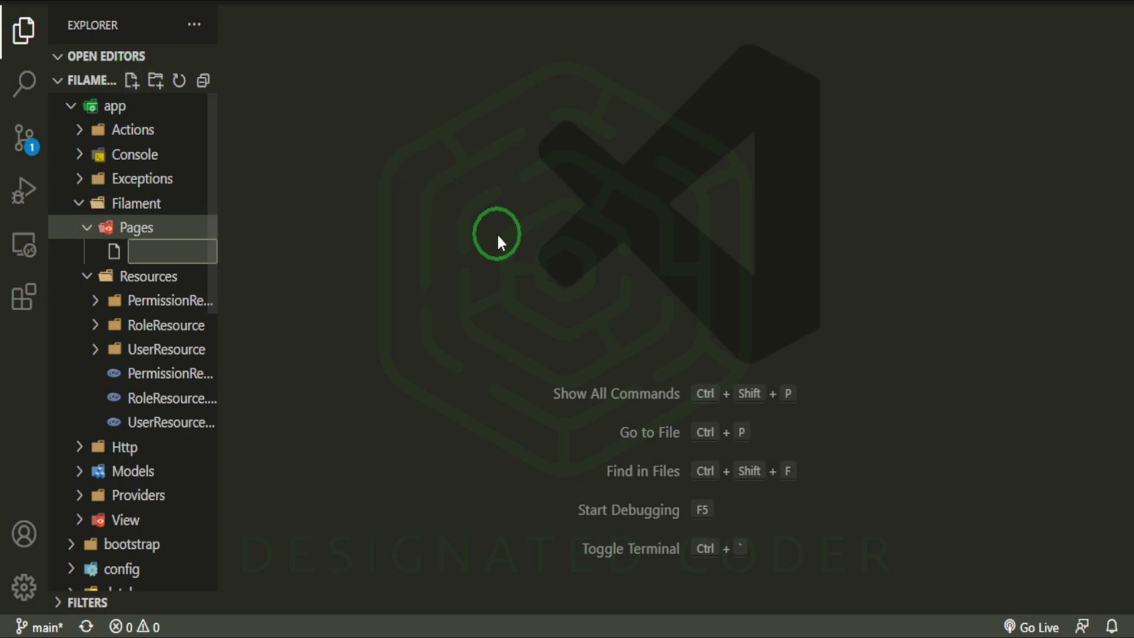
{"action": "type", "text": "Dashboa"}
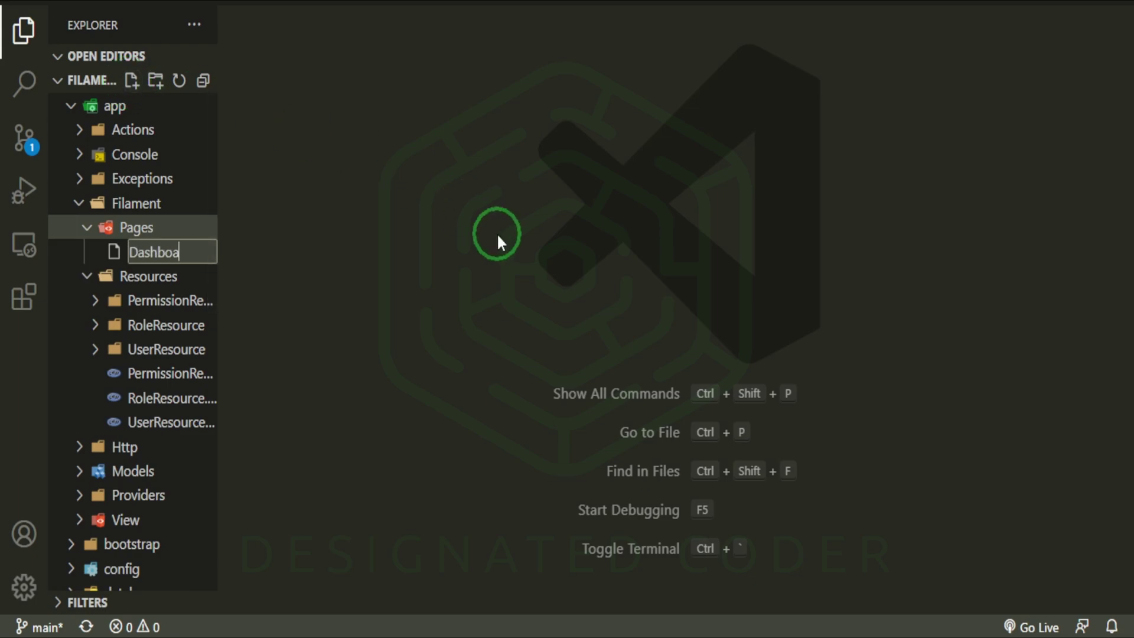
{"action": "type", "text": "rd.php"}
Create Dashboard.php with the <?php tag and App\Filament\Pages namespace, and save it
{"action": "key", "text": "Return"}
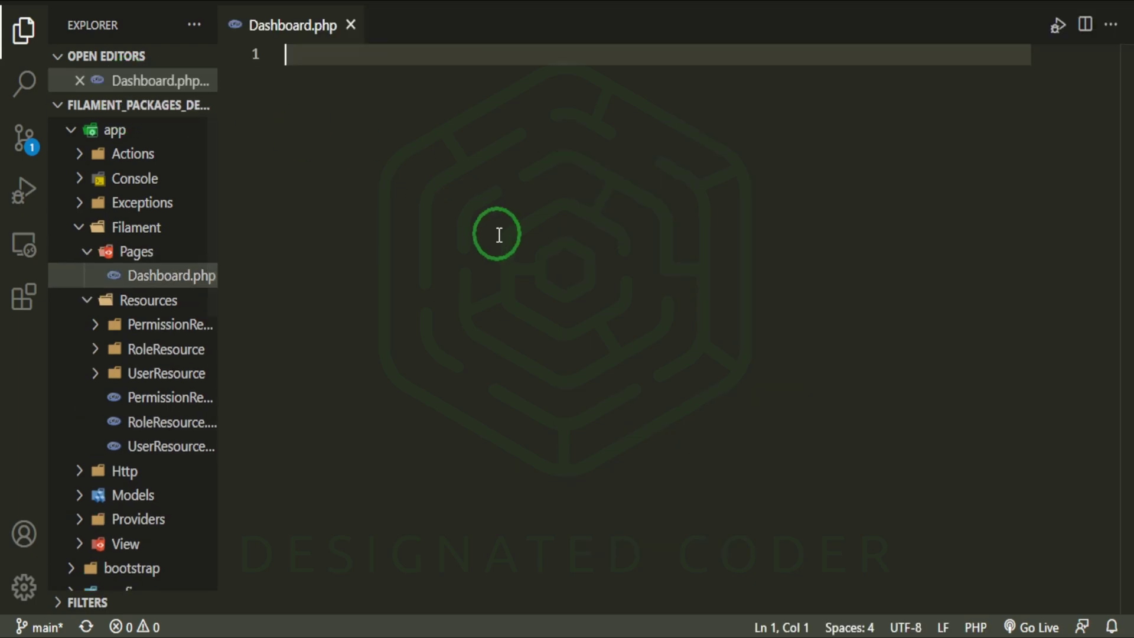
{"action": "type", "text": "<?php"}
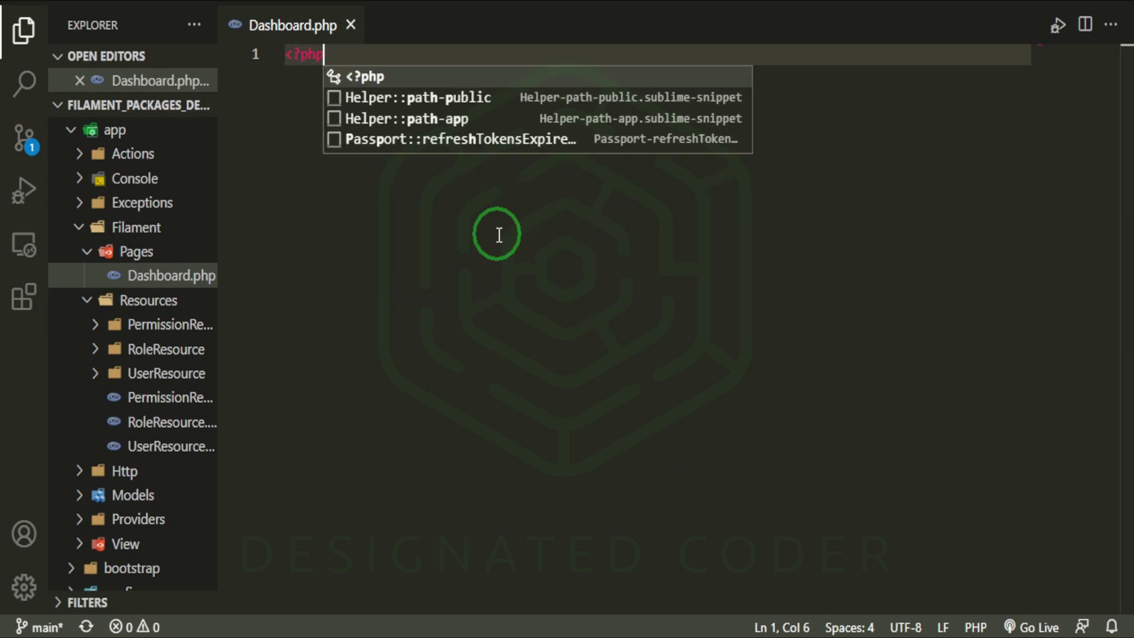
{"action": "key", "text": "Escape"}
{"action": "key", "text": "Return"}
{"action": "key", "text": "Return"}
{"action": "type", "text": "name"}
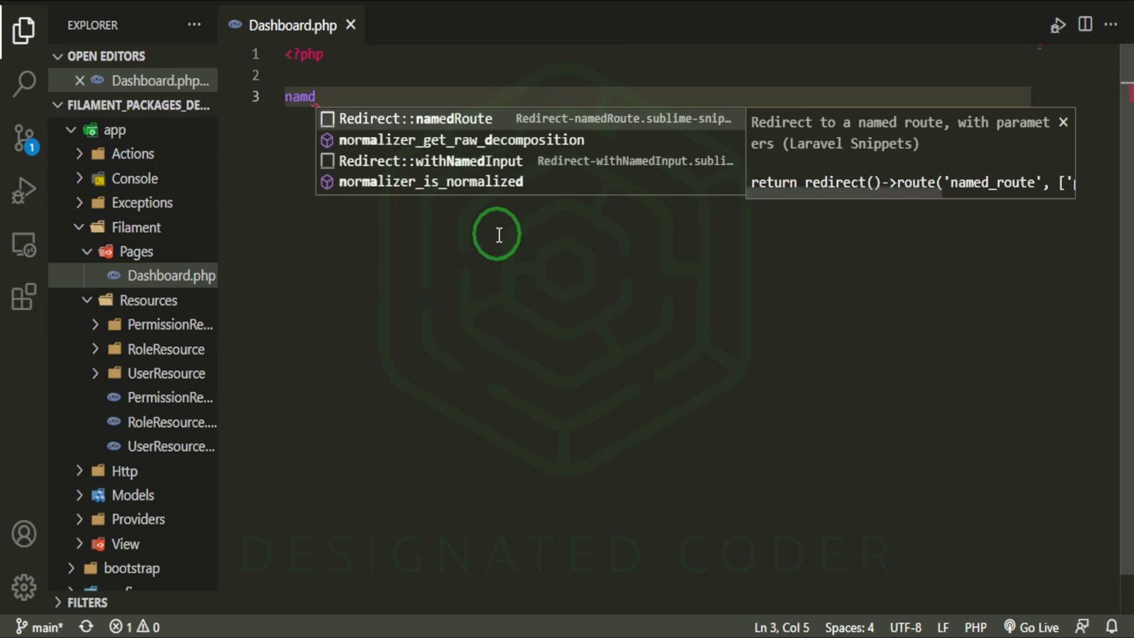
{"action": "type", "text": "sp"}
{"action": "key", "text": "BackSpace"}
{"action": "key", "text": "BackSpace"}
{"action": "type", "text": "space "}
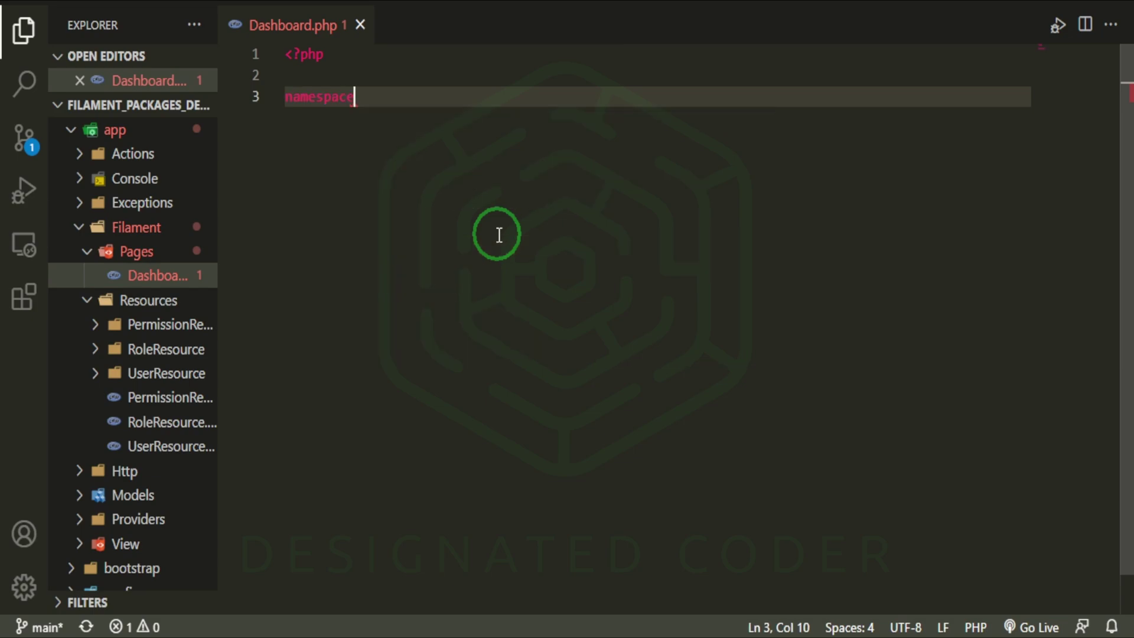
{"action": "type", "text": "App"}
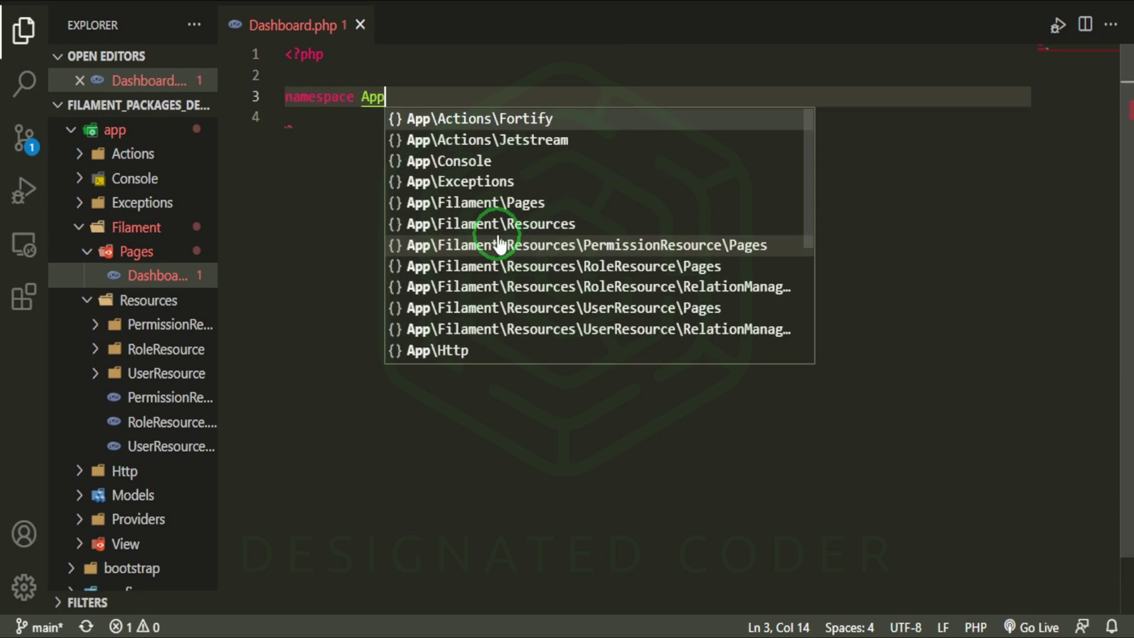
{"action": "type", "text": "\\Filament"}
{"action": "key", "text": "Return"}
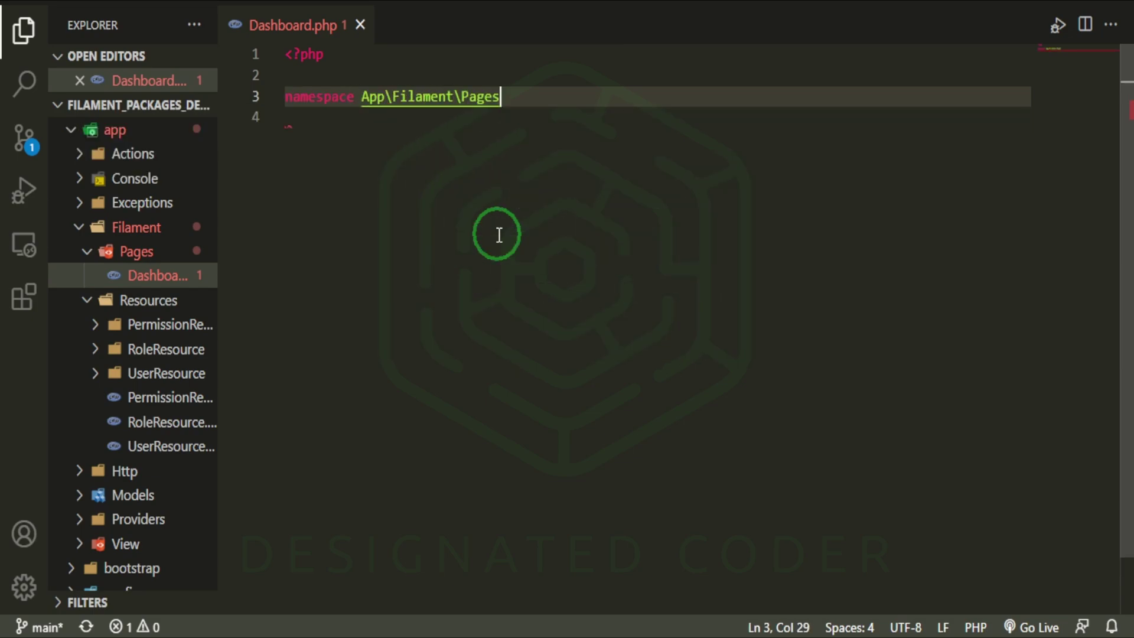
{"action": "type", "text": ";"}
{"action": "key", "text": "ctrl+s"}
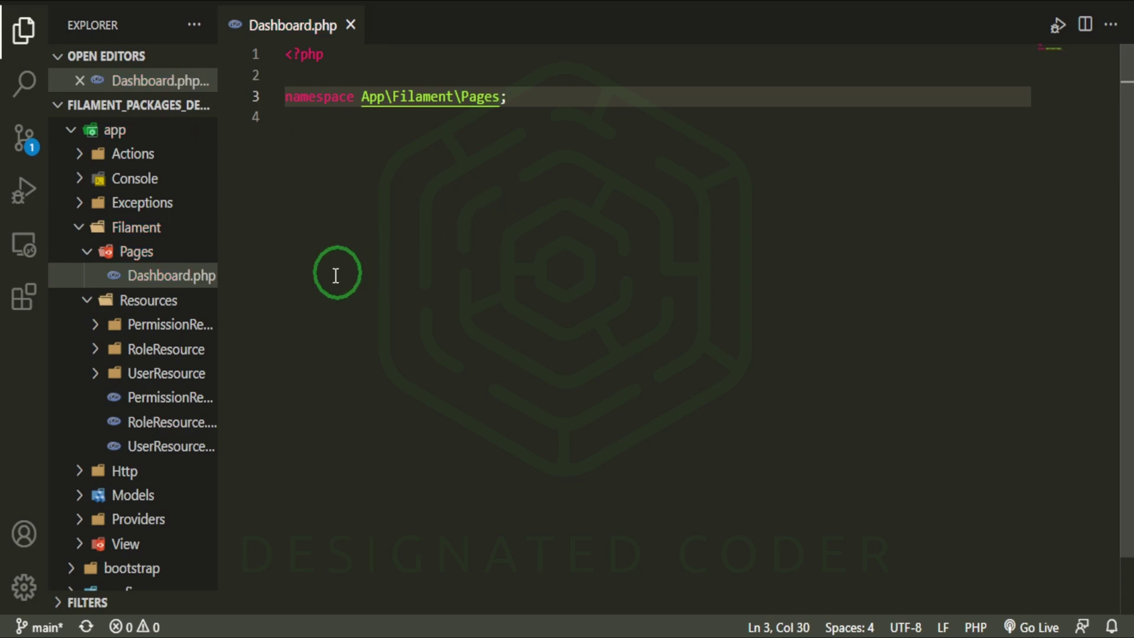
Declare 'class Dashboard extends BasePage' and import Filament\Pages\Dashboard as BasePage
{"action": "key", "text": "Return"}
{"action": "key", "text": "Return"}
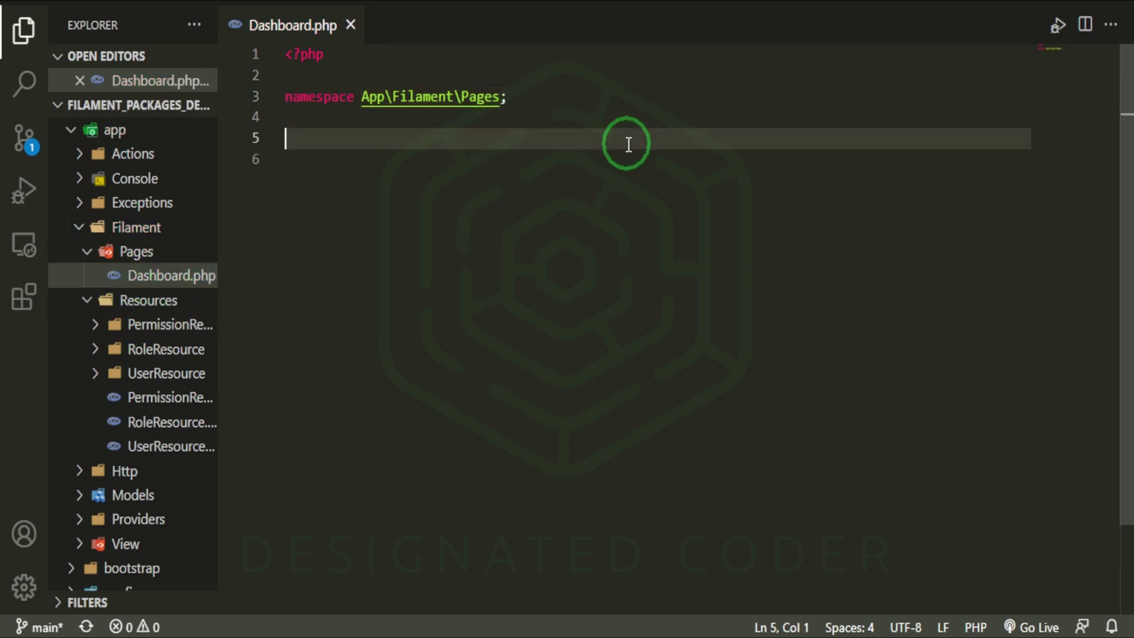
{"action": "type", "text": "class D"}
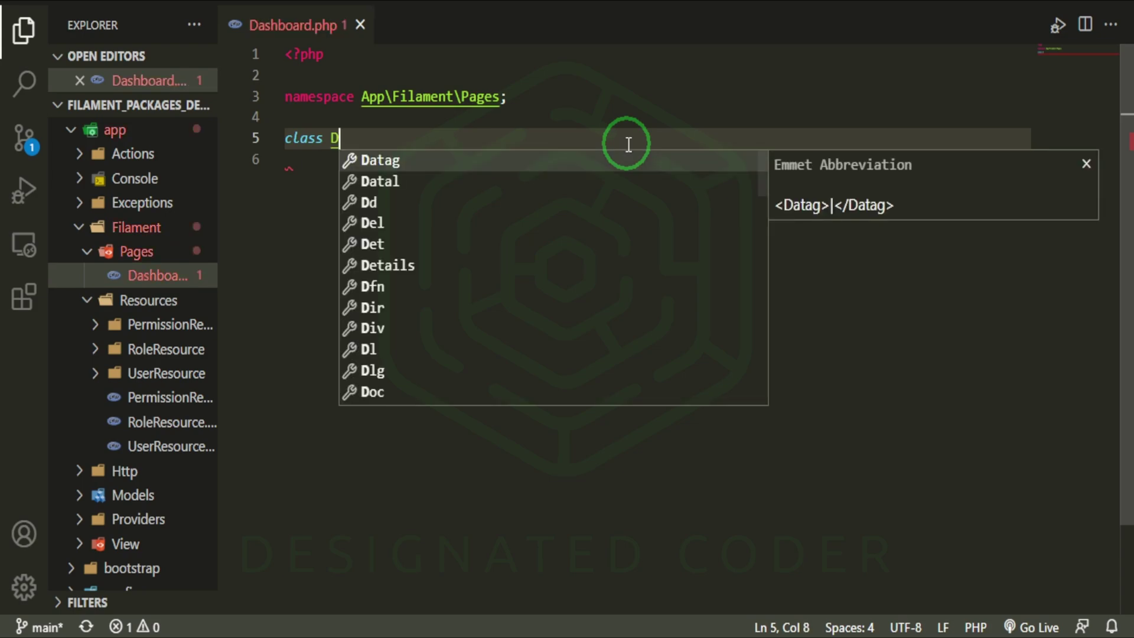
{"action": "type", "text": "ashboard"}
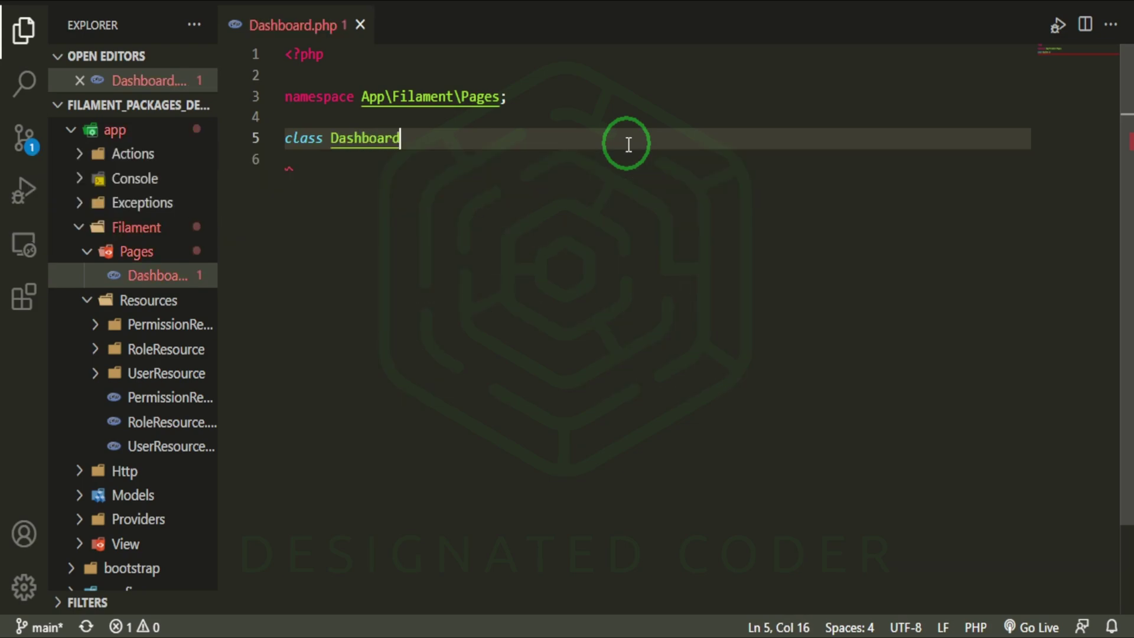
{"action": "key", "text": "Return"}
{"action": "type", "text": "{"}
{"action": "key", "text": "Return"}
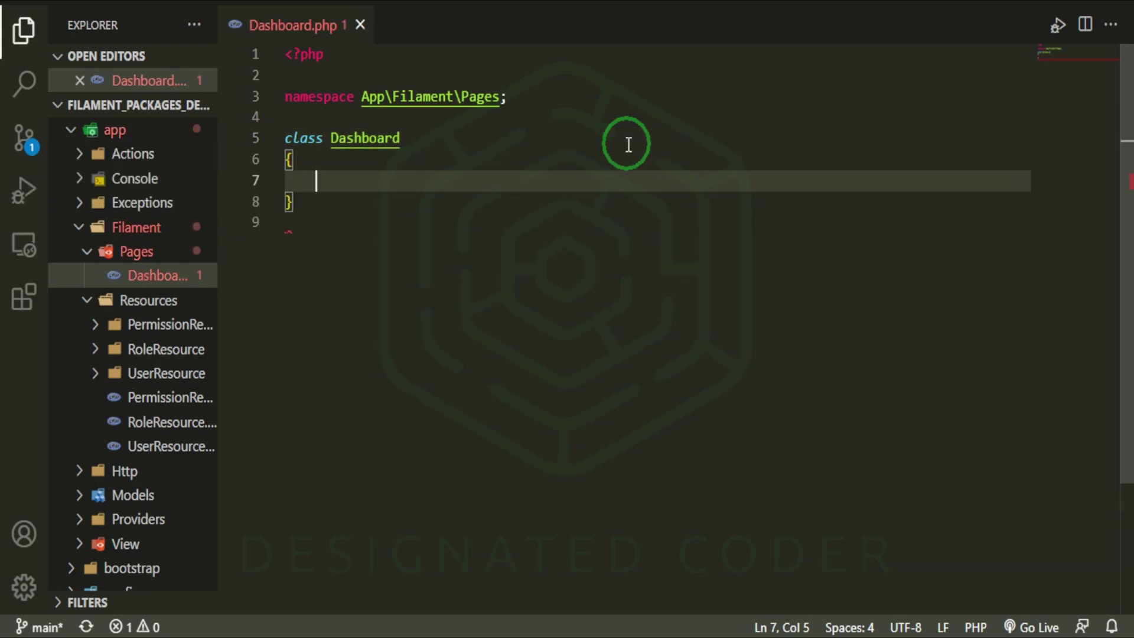
{"action": "left_click", "coordinate": [476, 141]}
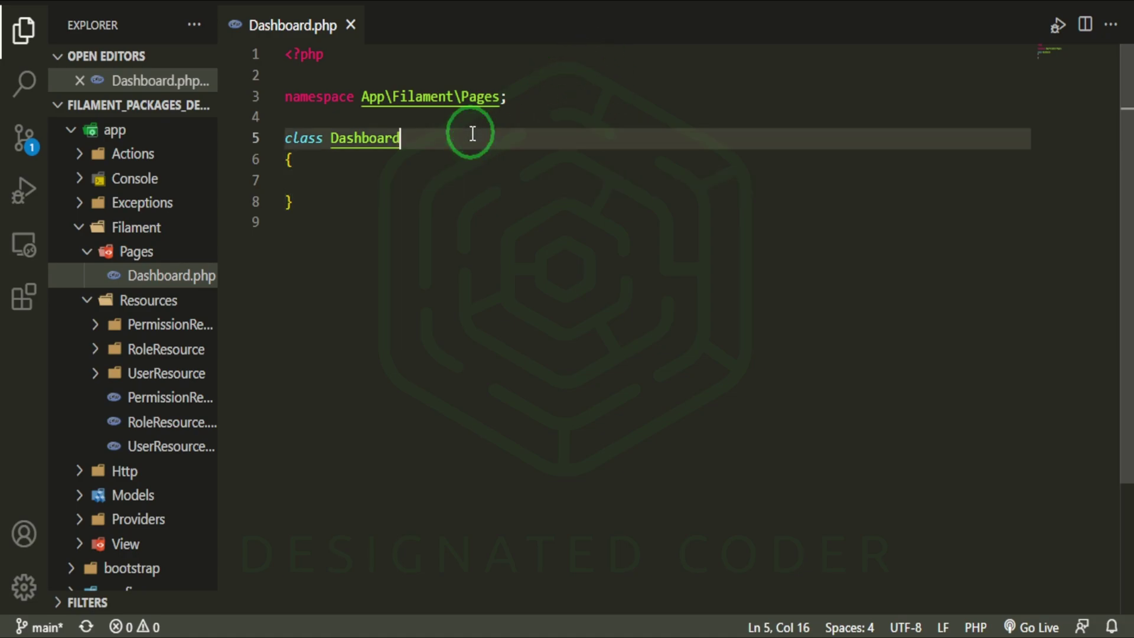
{"action": "type", "text": " extends "}
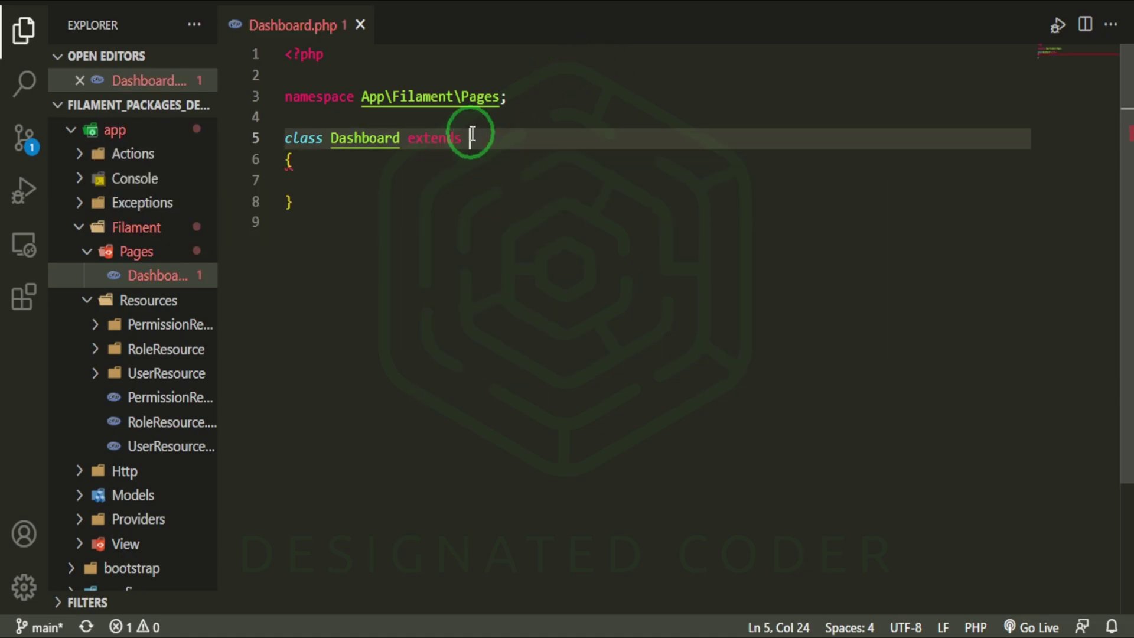
{"action": "type", "text": "BasePa"}
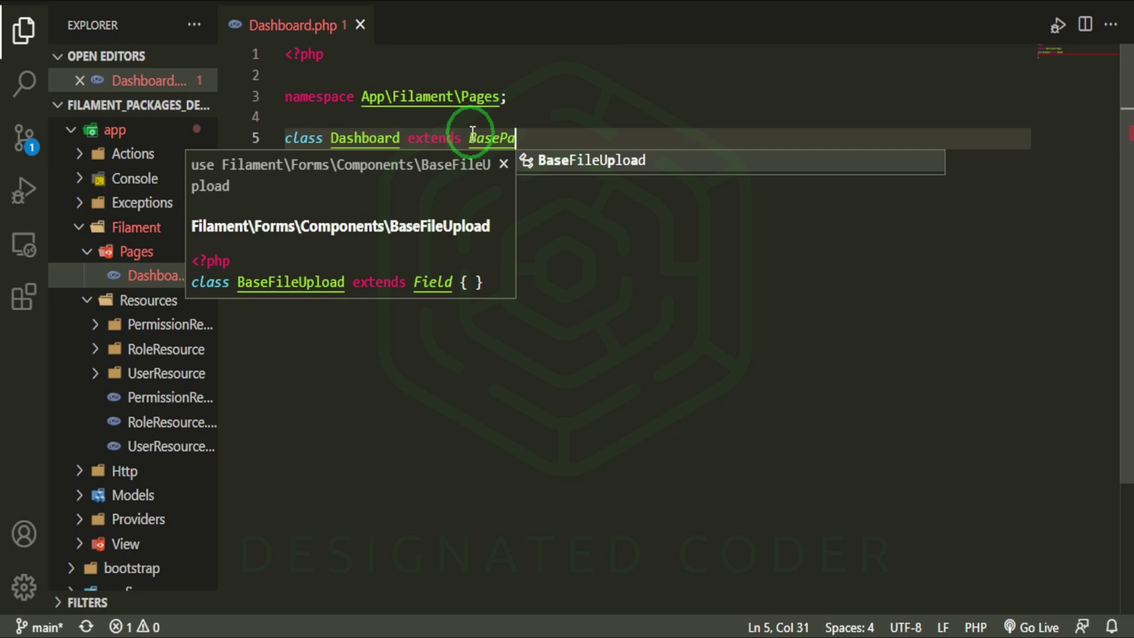
{"action": "type", "text": "ge"}
{"action": "key", "text": "ctrl+shift+Return"}
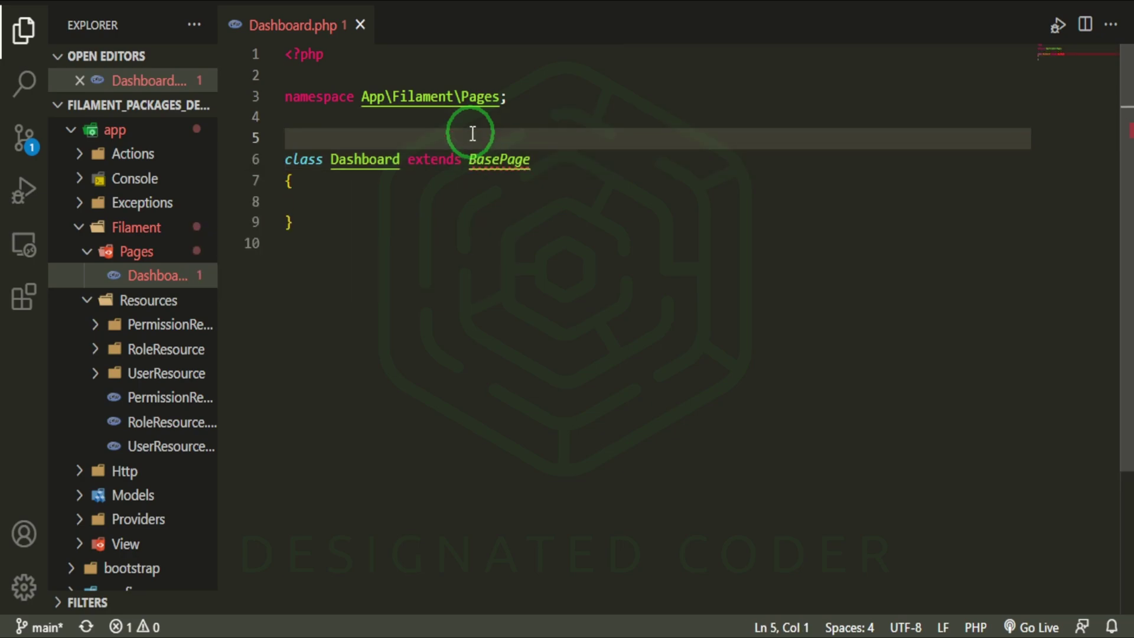
{"action": "key", "text": "Return"}
{"action": "key", "text": "Up"}
{"action": "type", "text": "use "}
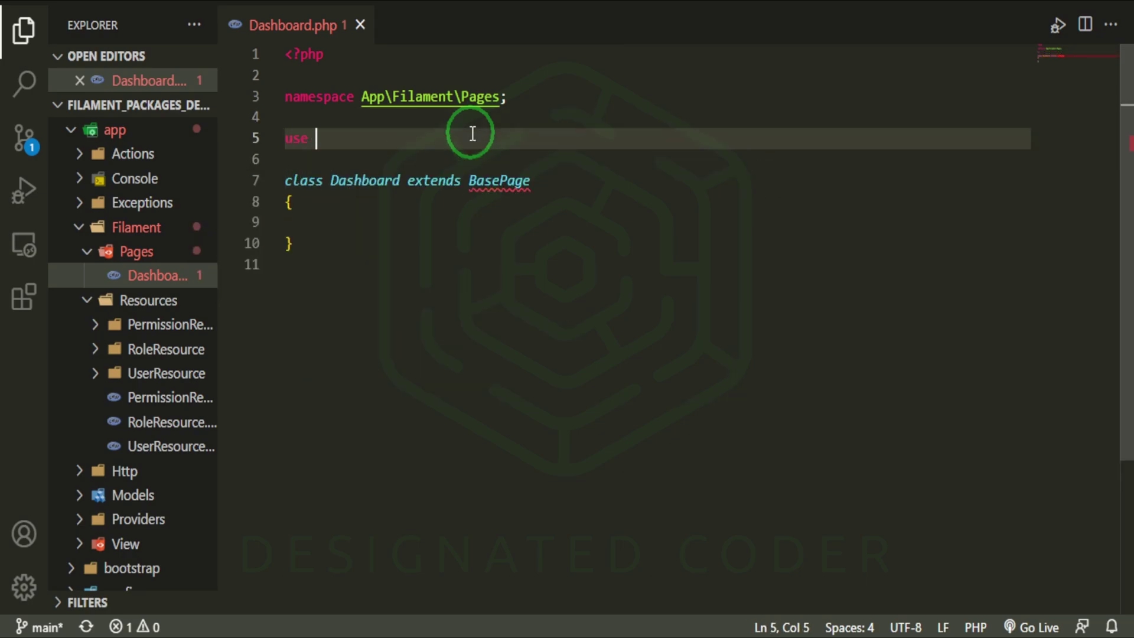
{"action": "type", "text": "Filamen"}
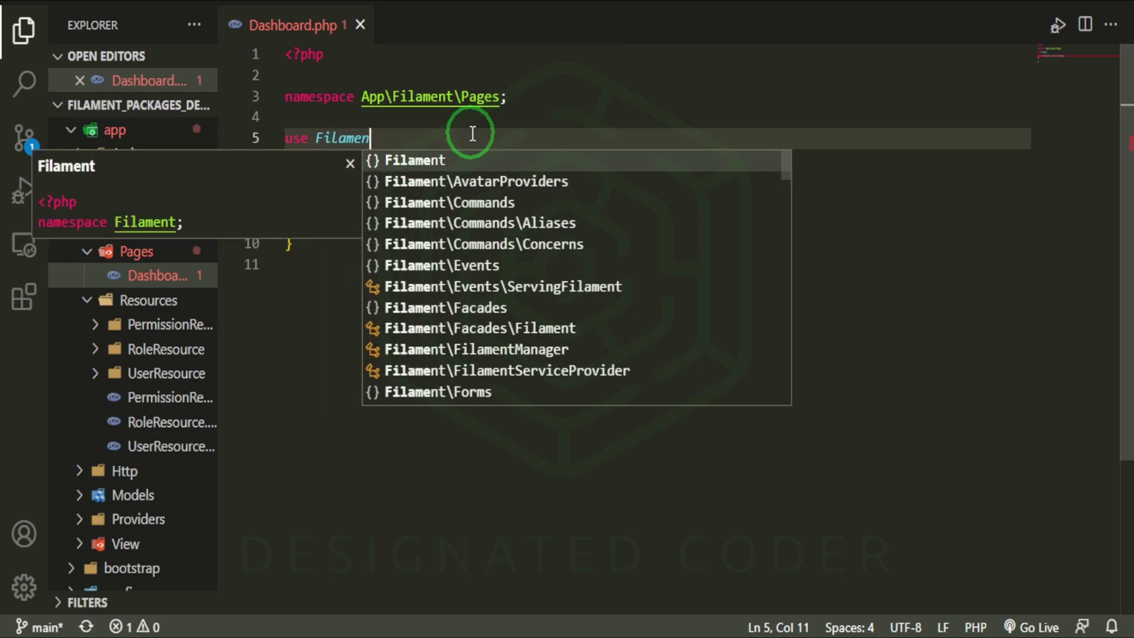
{"action": "type", "text": "t\\Pages"}
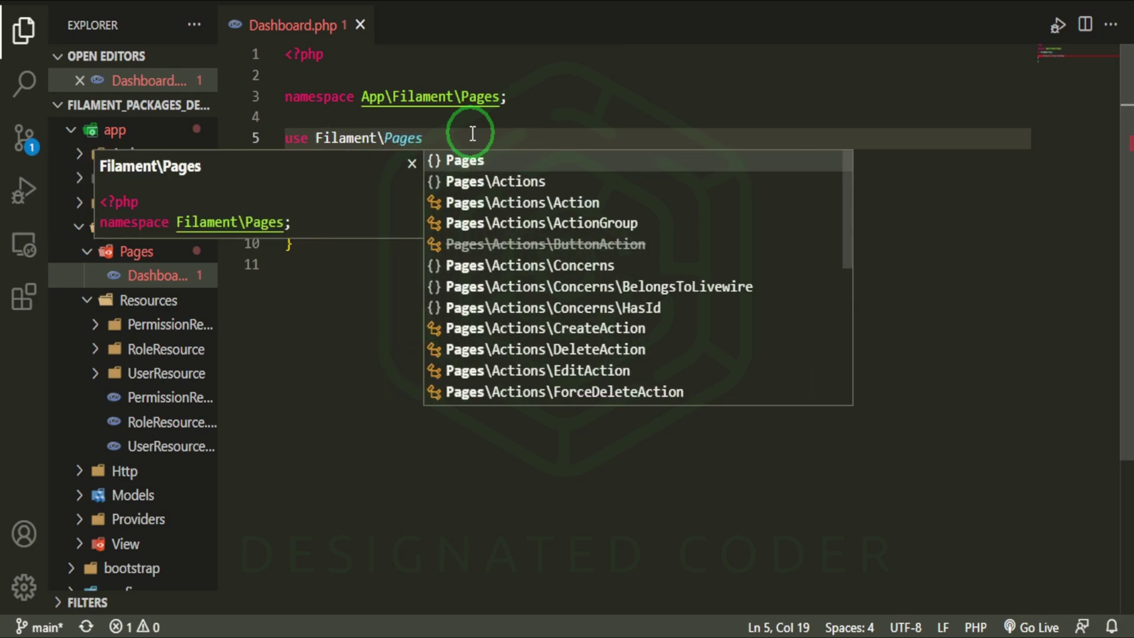
{"action": "type", "text": "\\Dash"}
{"action": "key", "text": "Return"}
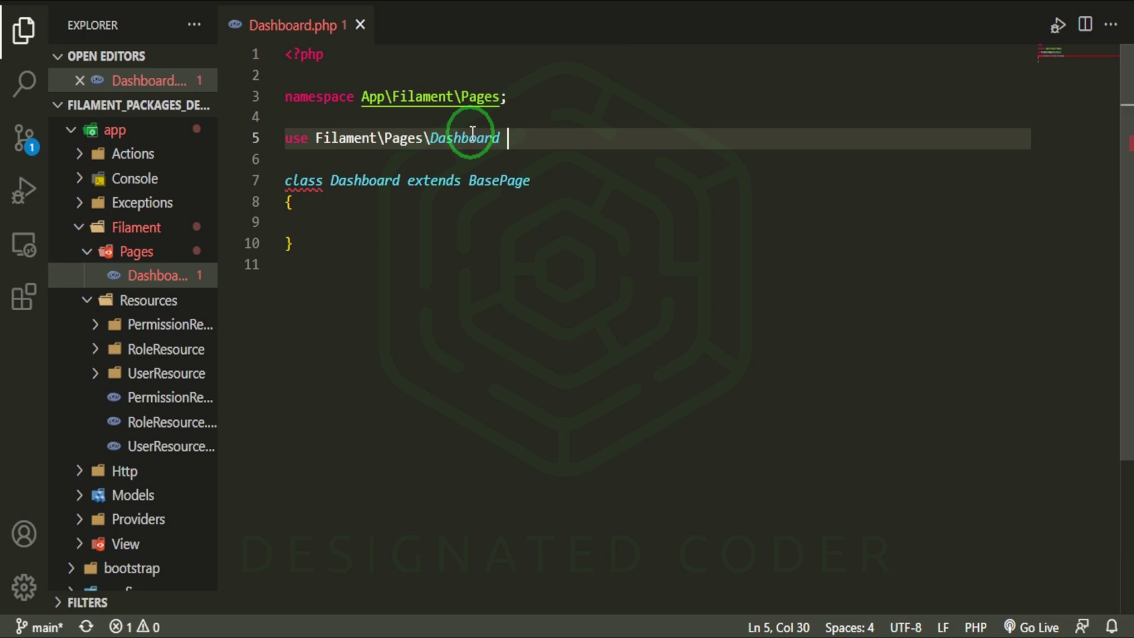
{"action": "type", "text": "as"}
{"action": "type", "text": " Basepa"}
{"action": "key", "text": "Return"}
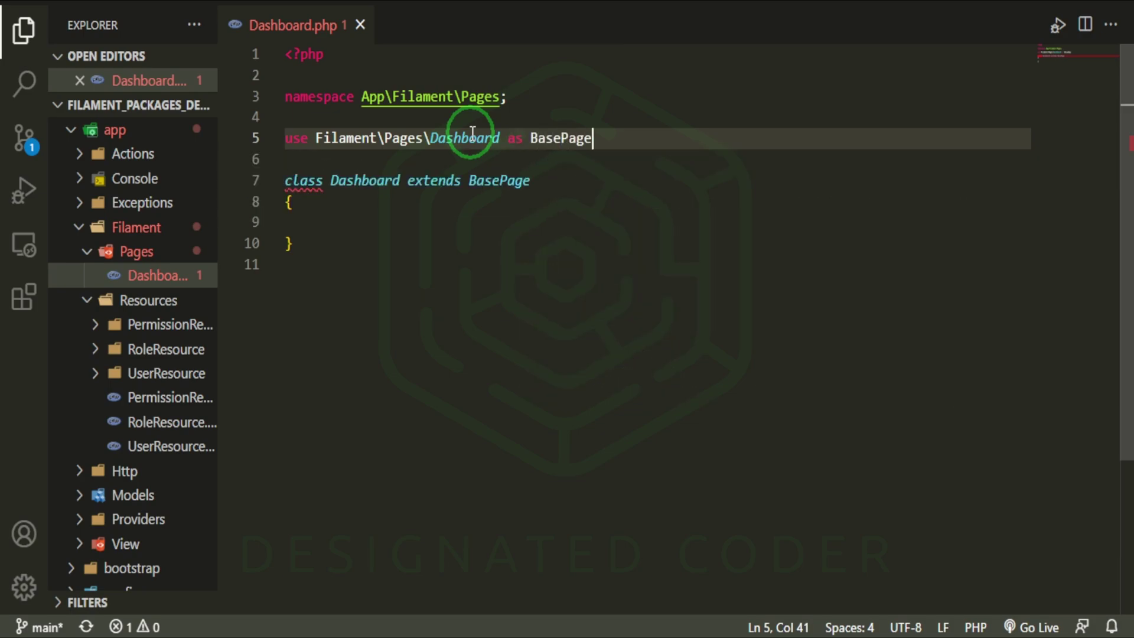
{"action": "type", "text": ";"}
{"action": "key", "text": "BackSpace"}
{"action": "type", "text": ";"}
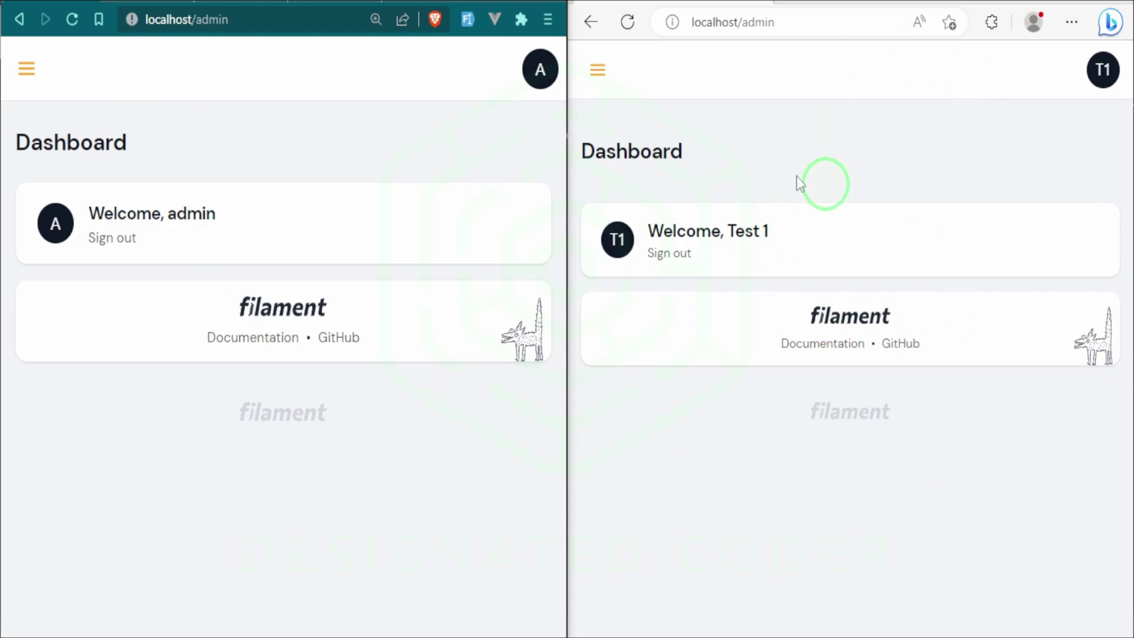
{"action": "left_click", "coordinate": [627, 22]}
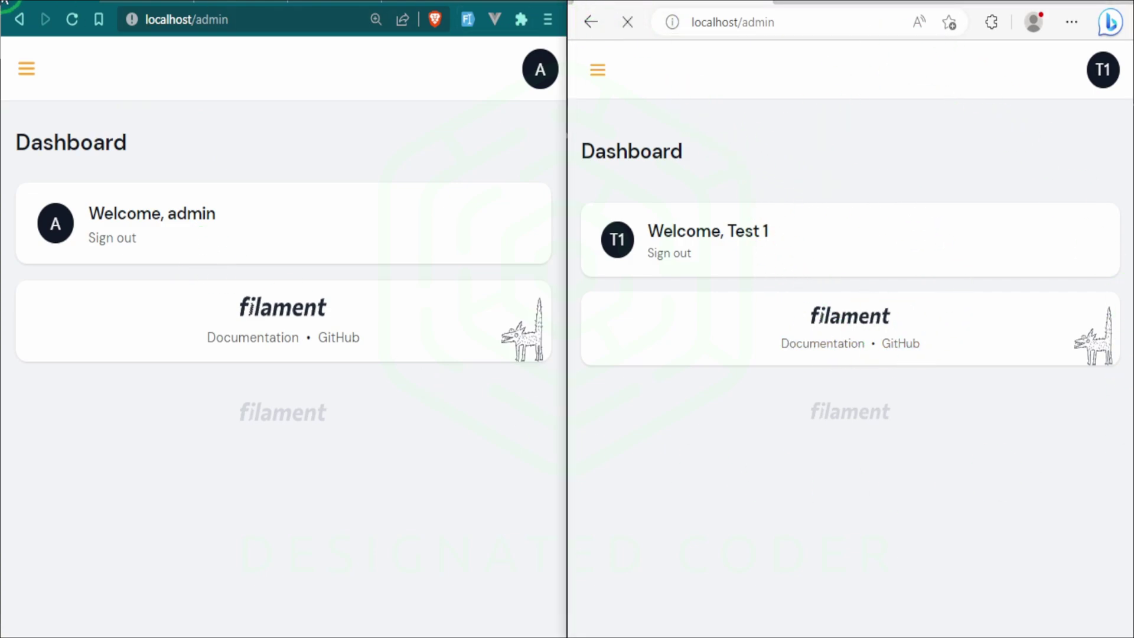
{"action": "left_click", "coordinate": [72, 20]}
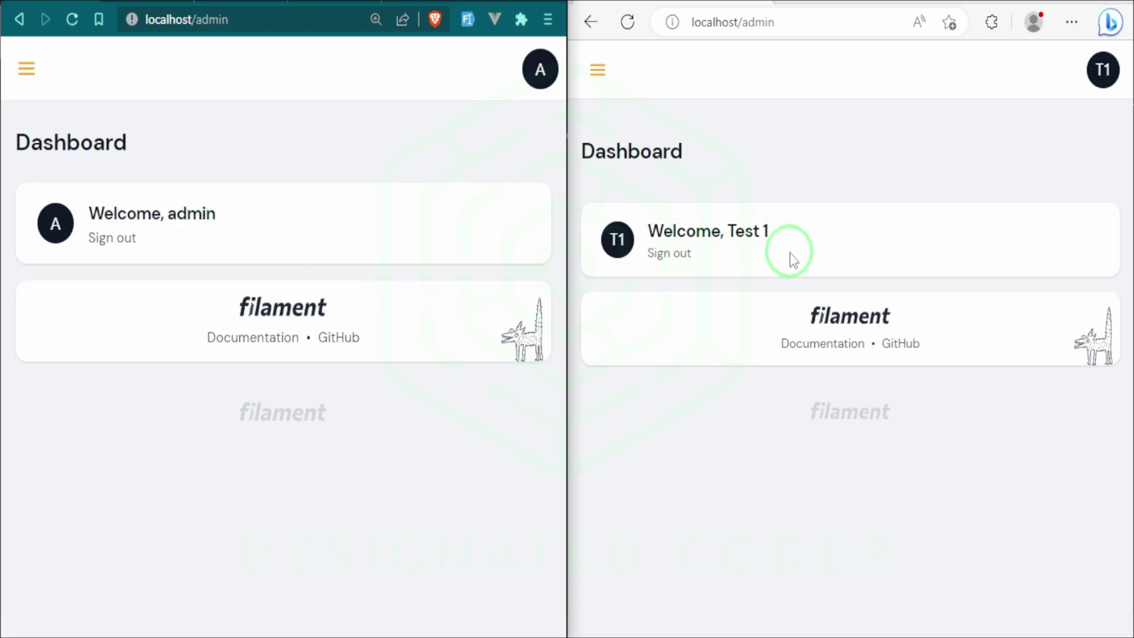
{"action": "key", "text": "alt+Tab"}
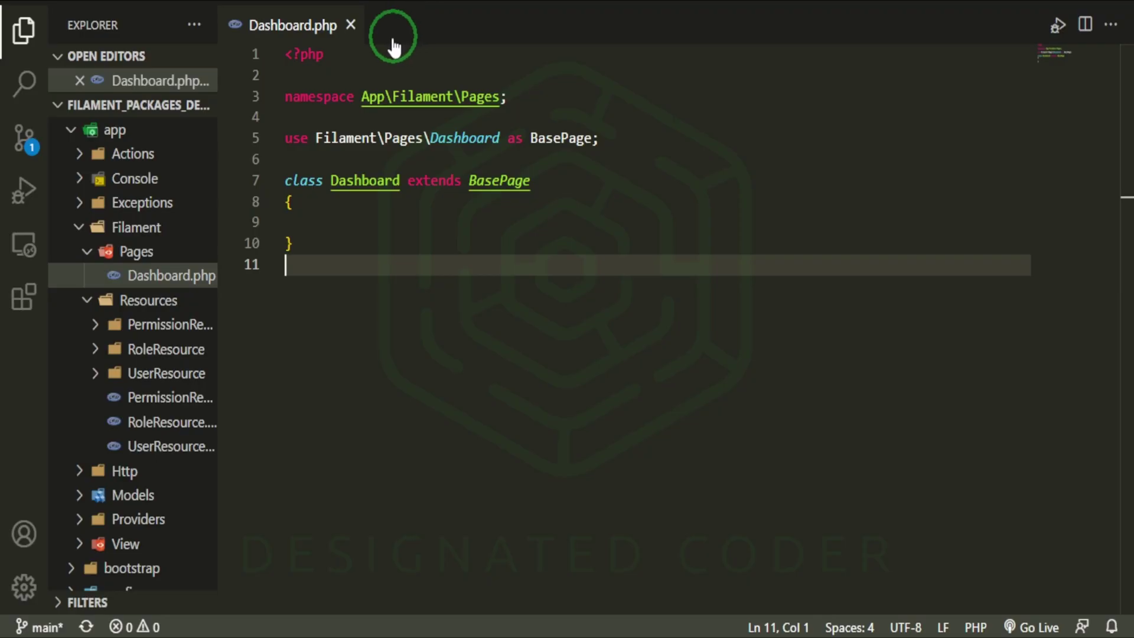
Run 'sail artisan make:model Post -mf' in a cleared, maximized terminal
{"action": "left_click", "coordinate": [354, 23]}
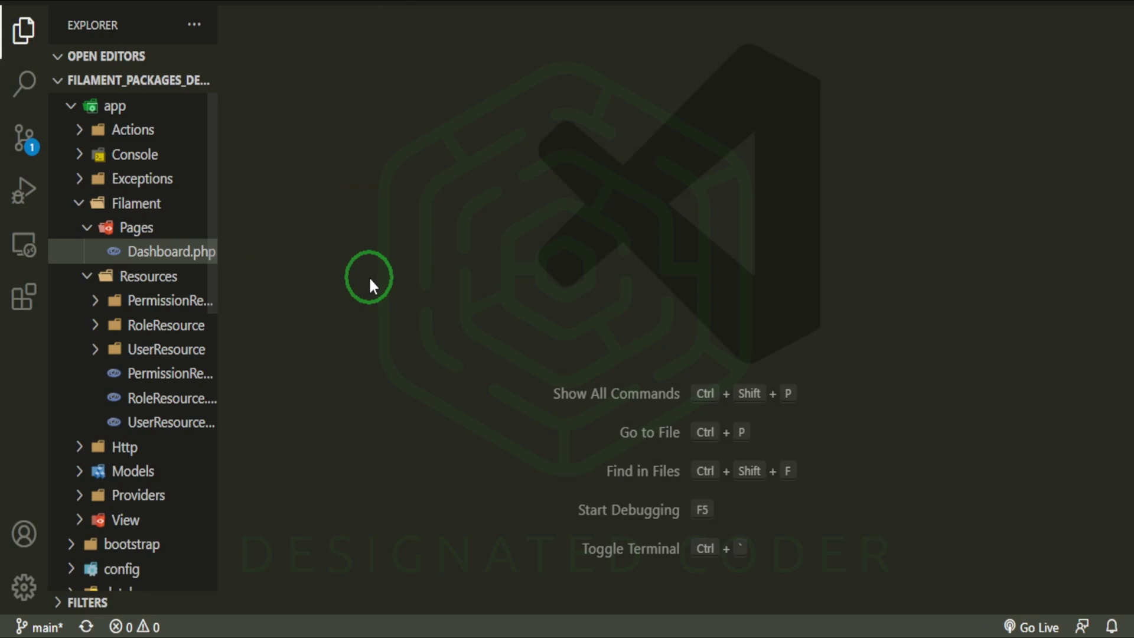
{"action": "key", "text": "ctrl+grave"}
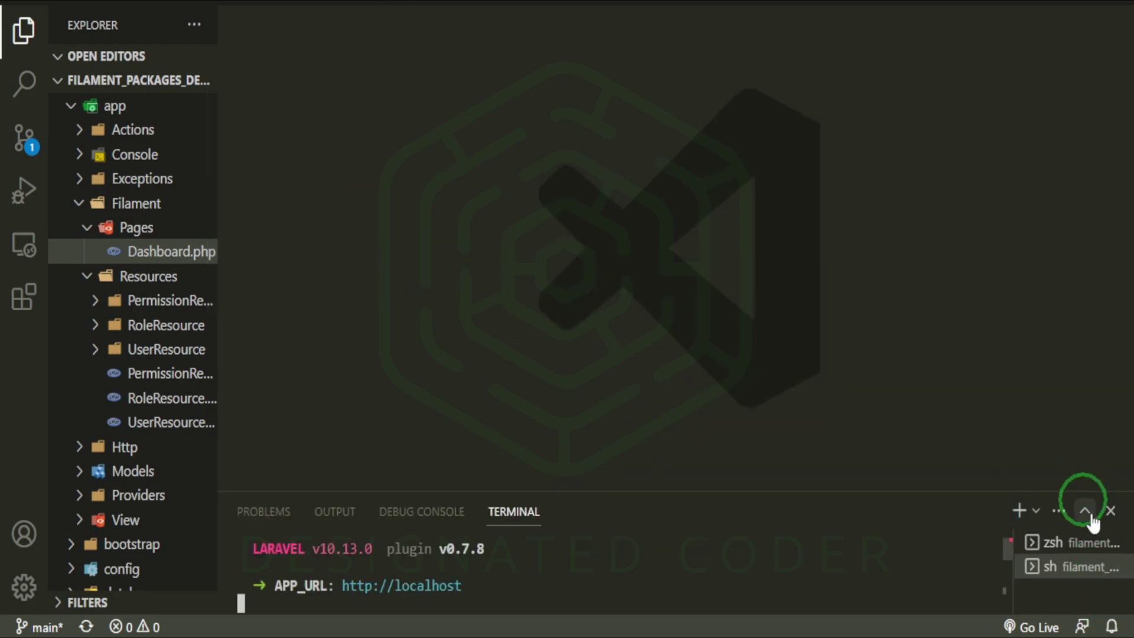
{"action": "left_click", "coordinate": [1085, 510]}
{"action": "key", "text": "ctrl+k"}
{"action": "type", "text": "sail"}
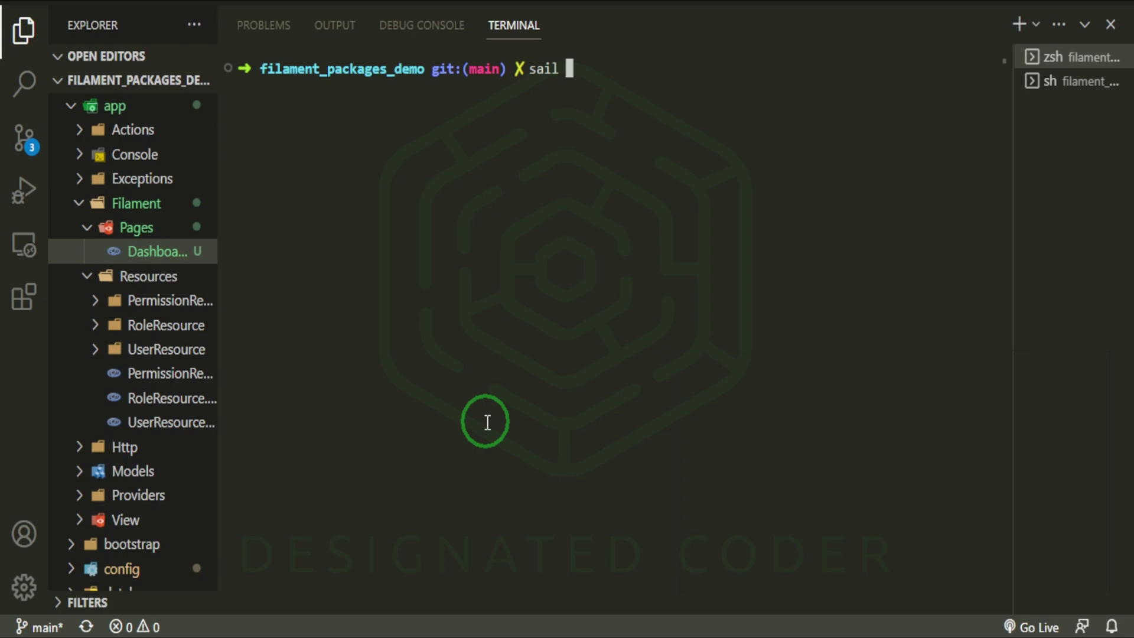
{"action": "type", "text": "artisan make:mo"}
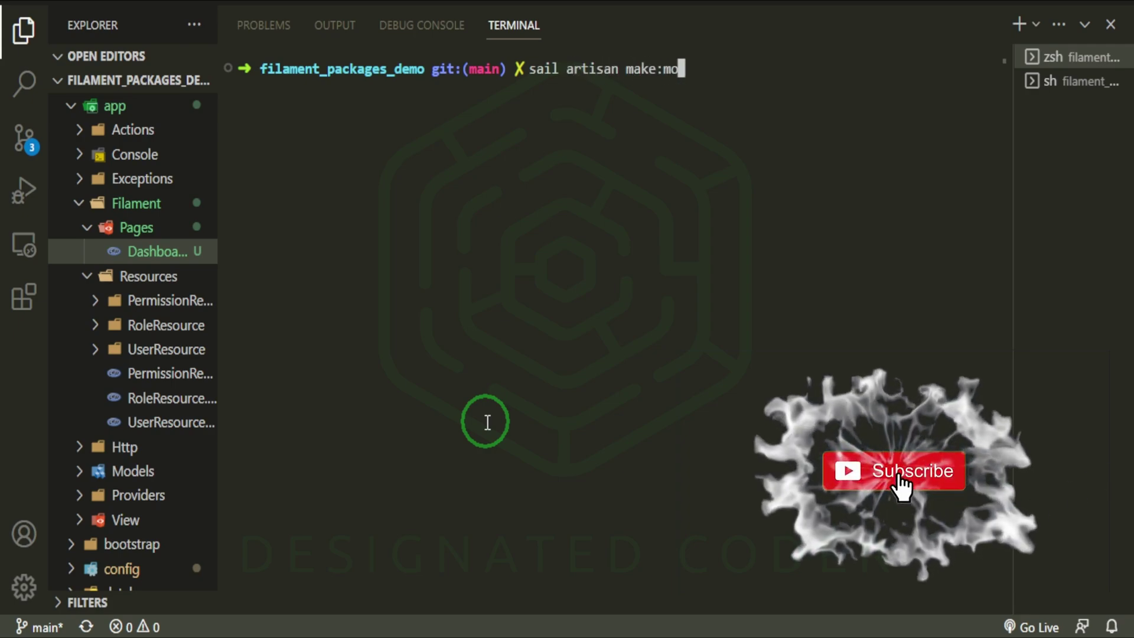
{"action": "type", "text": "del Post "}
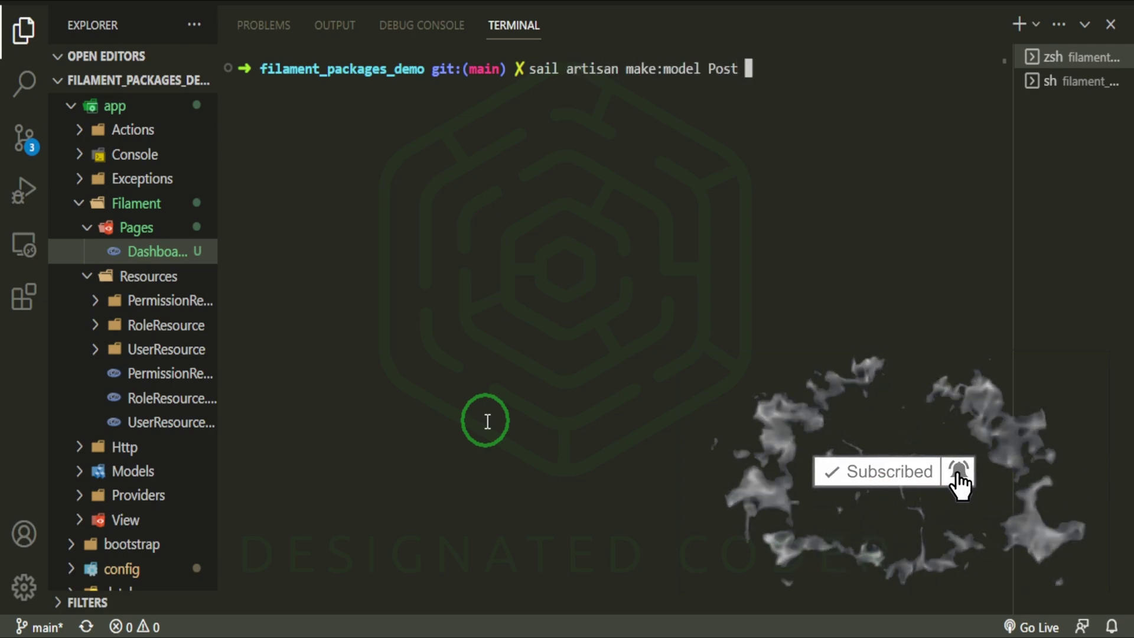
{"action": "type", "text": "-m"}
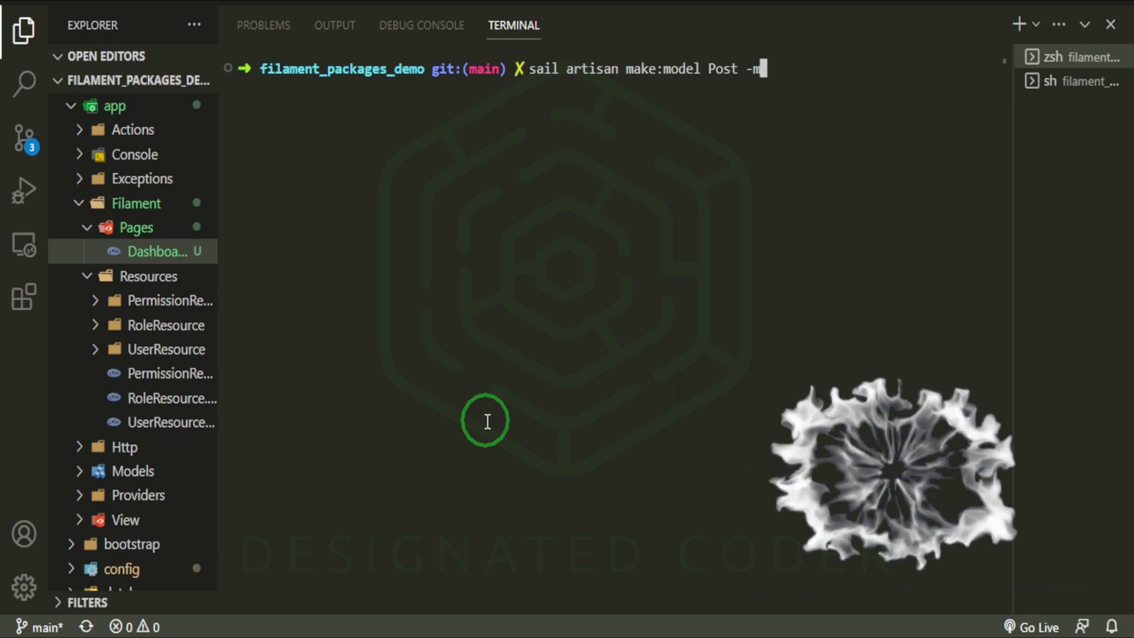
{"action": "type", "text": "f"}
{"action": "key", "text": "Return"}
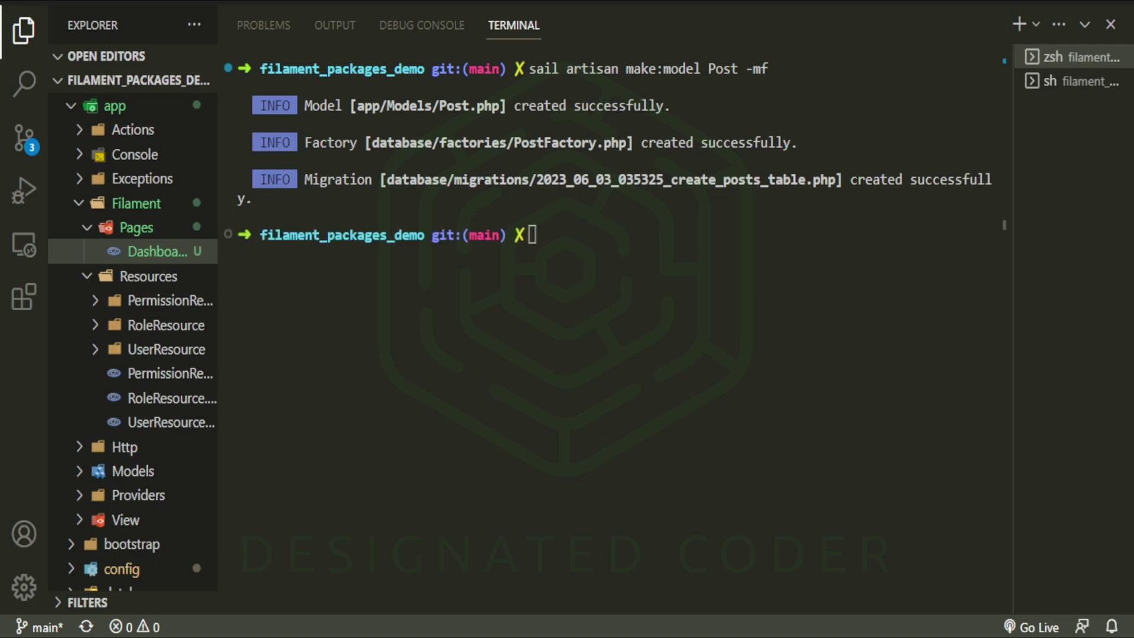
Open the create_posts_table migration with the quick file finder
{"action": "left_click", "coordinate": [1083, 25]}
{"action": "key", "text": "ctrl+grave"}
{"action": "key", "text": "ctrl+p"}
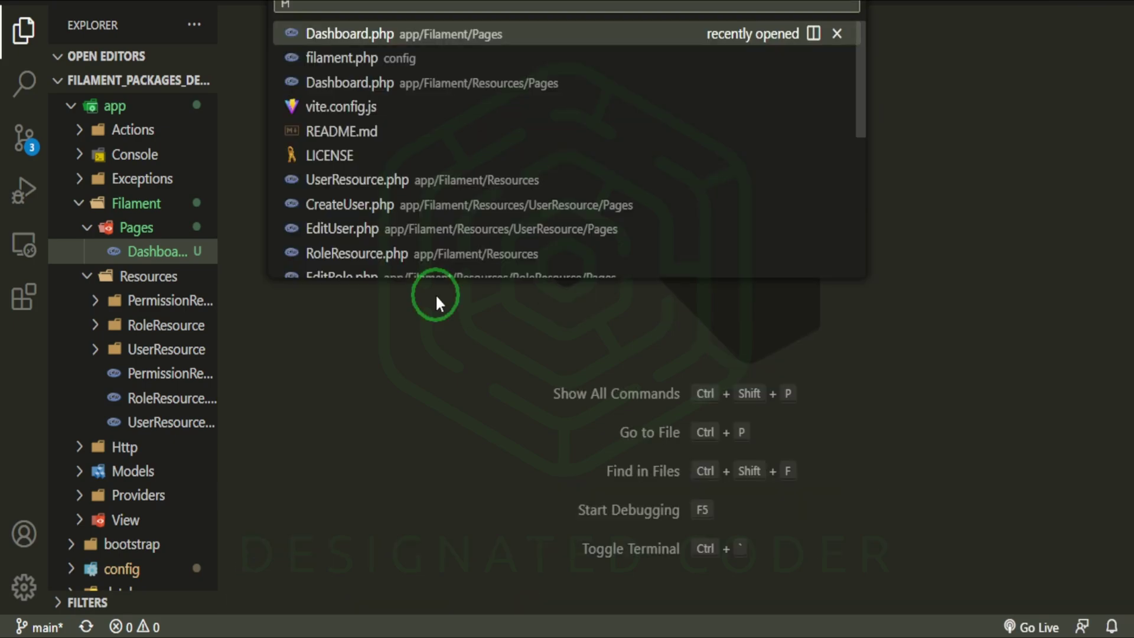
{"action": "type", "text": "post"}
{"action": "key", "text": "Down"}
{"action": "key", "text": "Down"}
{"action": "key", "text": "Down"}
{"action": "key", "text": "Return"}
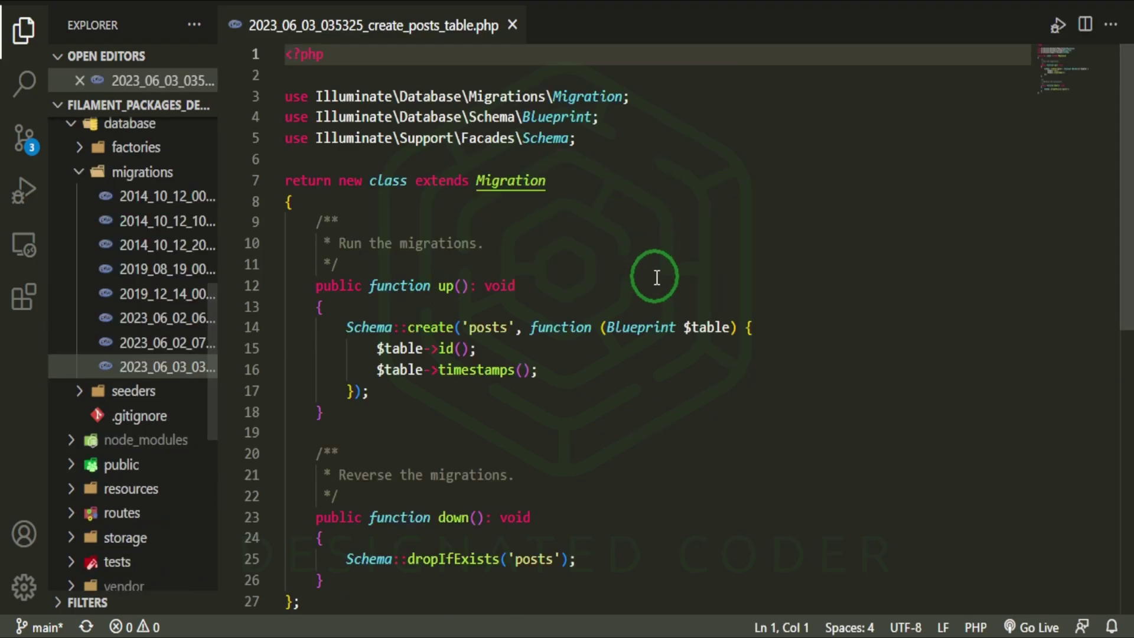
Add a cascading user_id foreign key, a title string and a body text column
{"action": "left_click", "coordinate": [521, 341]}
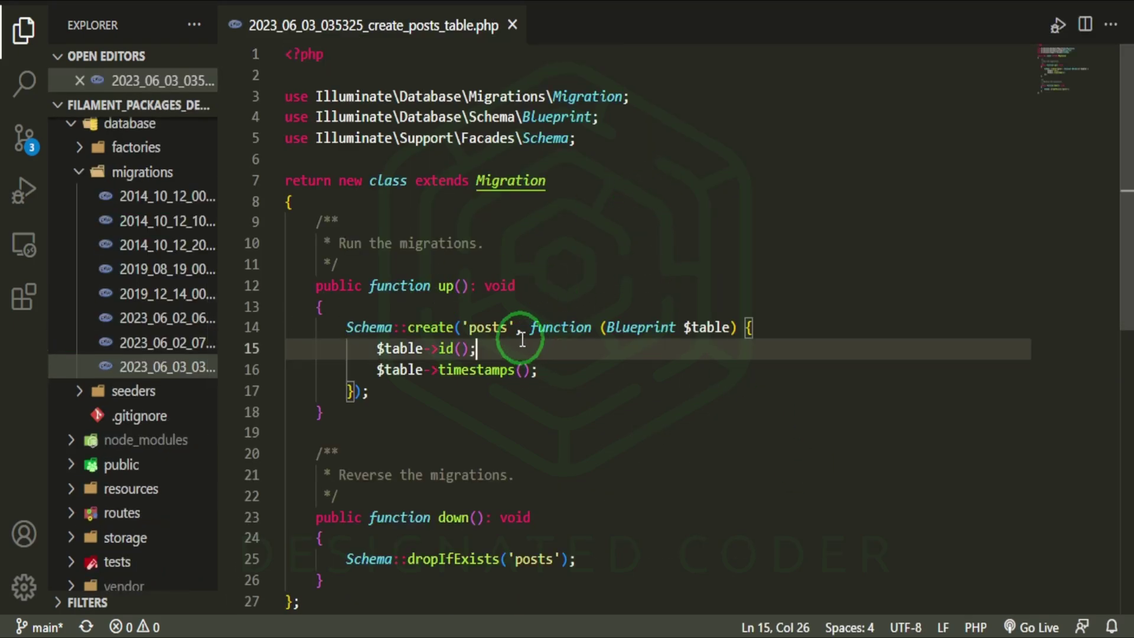
{"action": "key", "text": "Return"}
{"action": "type", "text": "$"}
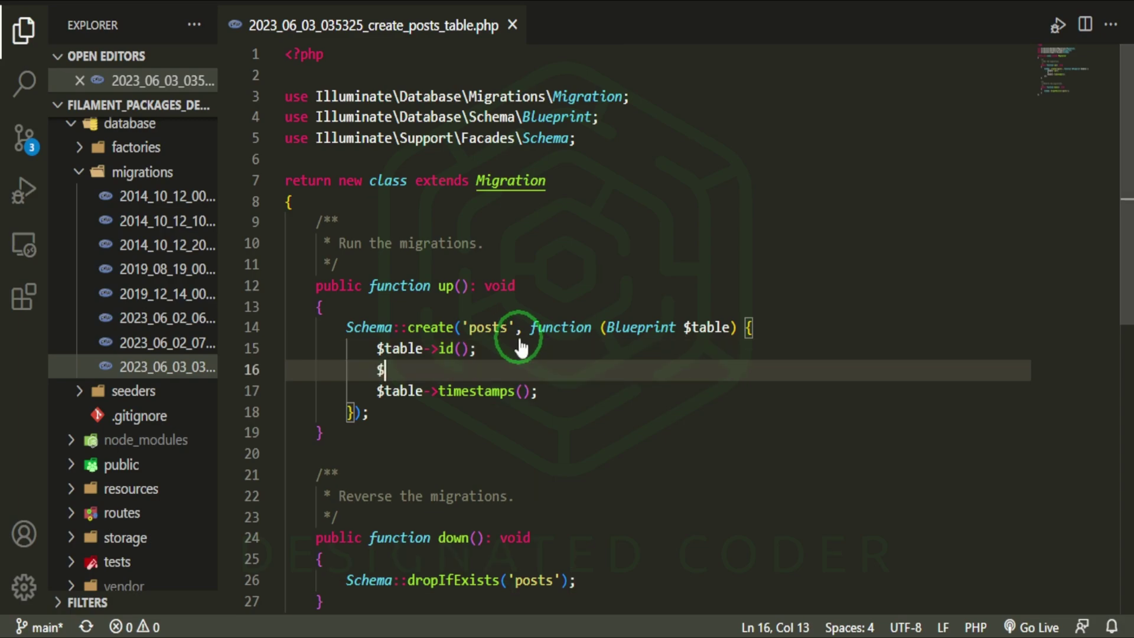
{"action": "type", "text": "table-"}
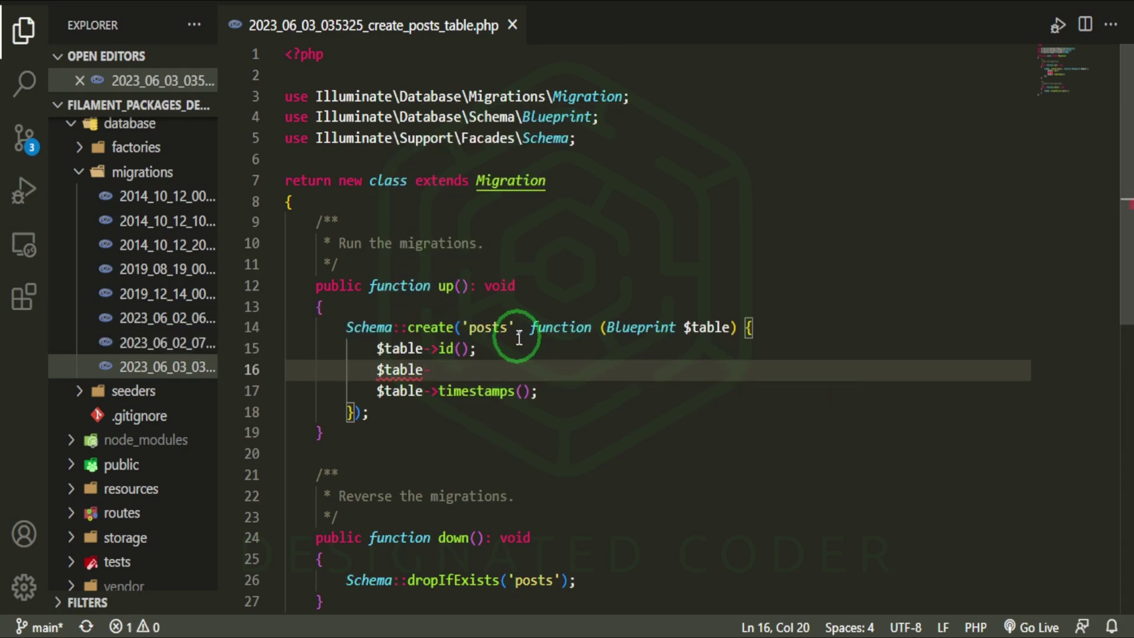
{"action": "type", "text": ">foreignId("}
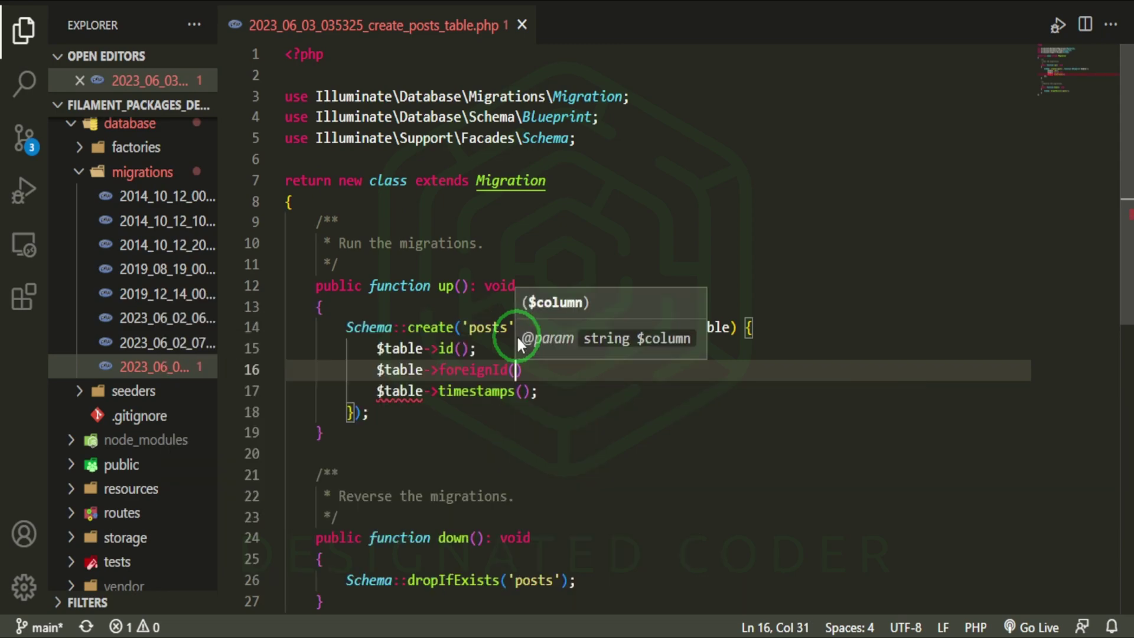
{"action": "type", "text": "'user_id"}
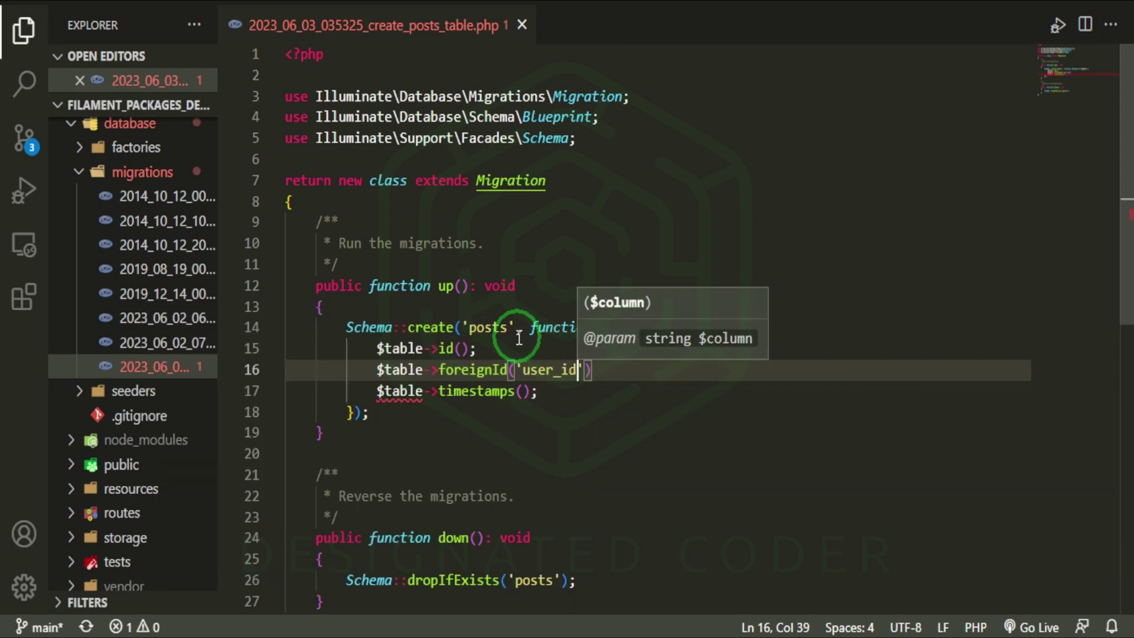
{"action": "type", "text": "')->"}
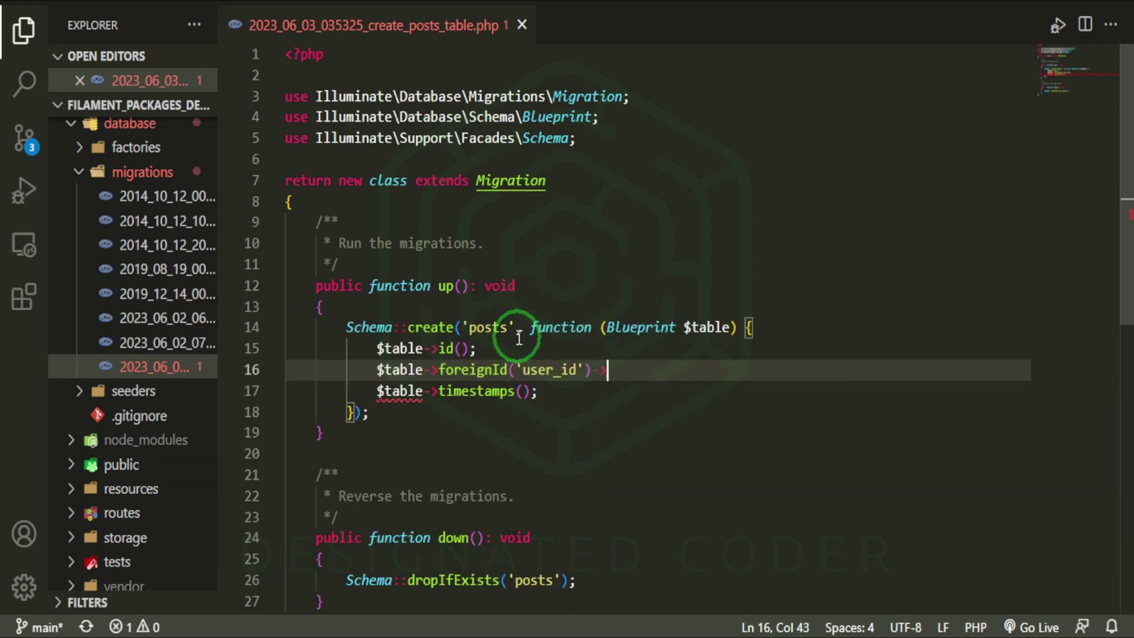
{"action": "type", "text": "constrained("}
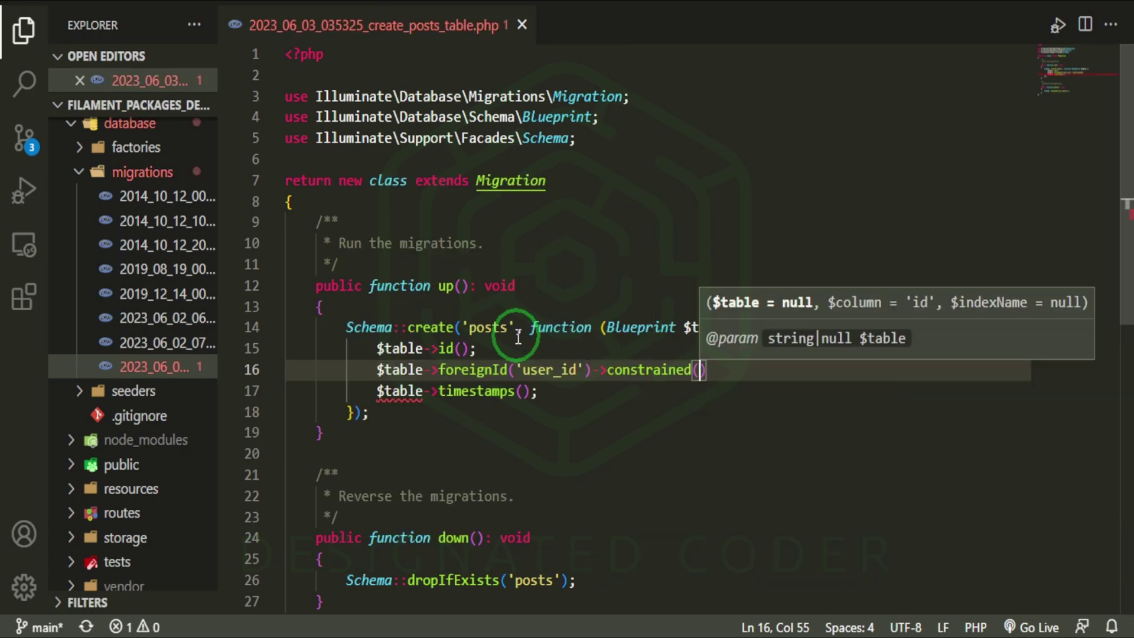
{"action": "type", "text": ")->"}
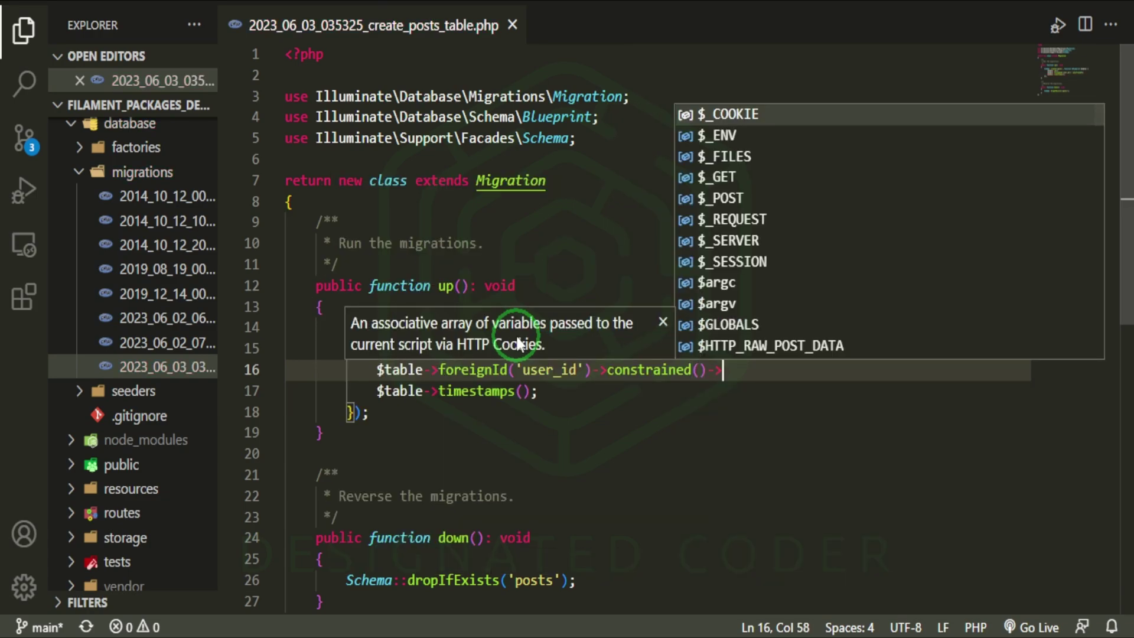
{"action": "type", "text": "cascade"}
{"action": "key", "text": "Return"}
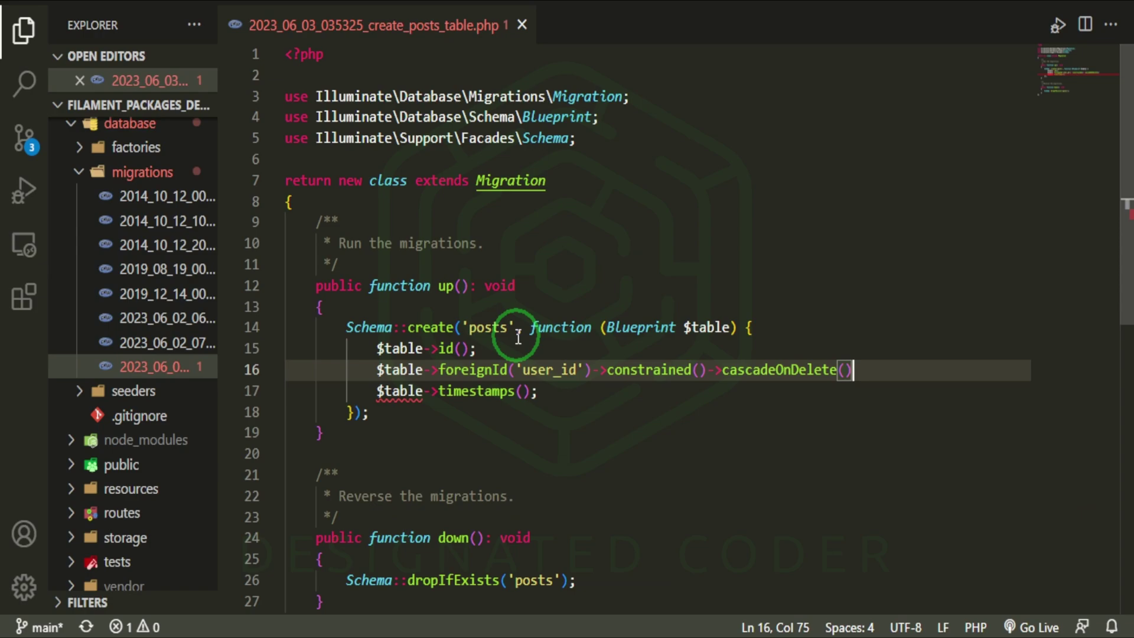
{"action": "type", "text": ";"}
{"action": "key", "text": "Return"}
{"action": "type", "text": "$t"}
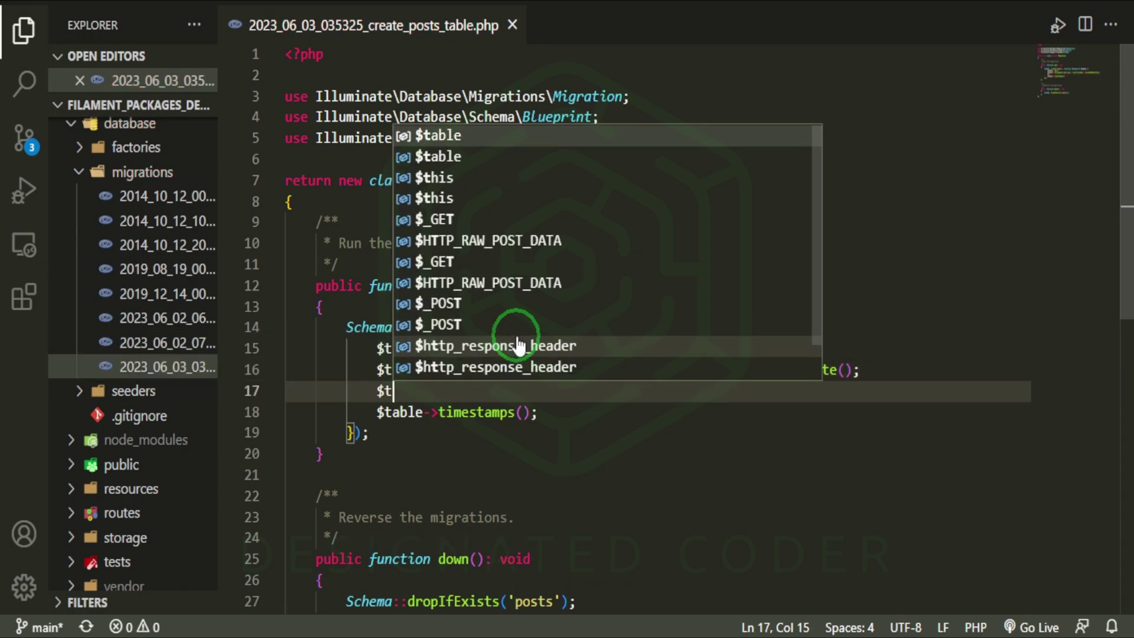
{"action": "type", "text": "able->string"}
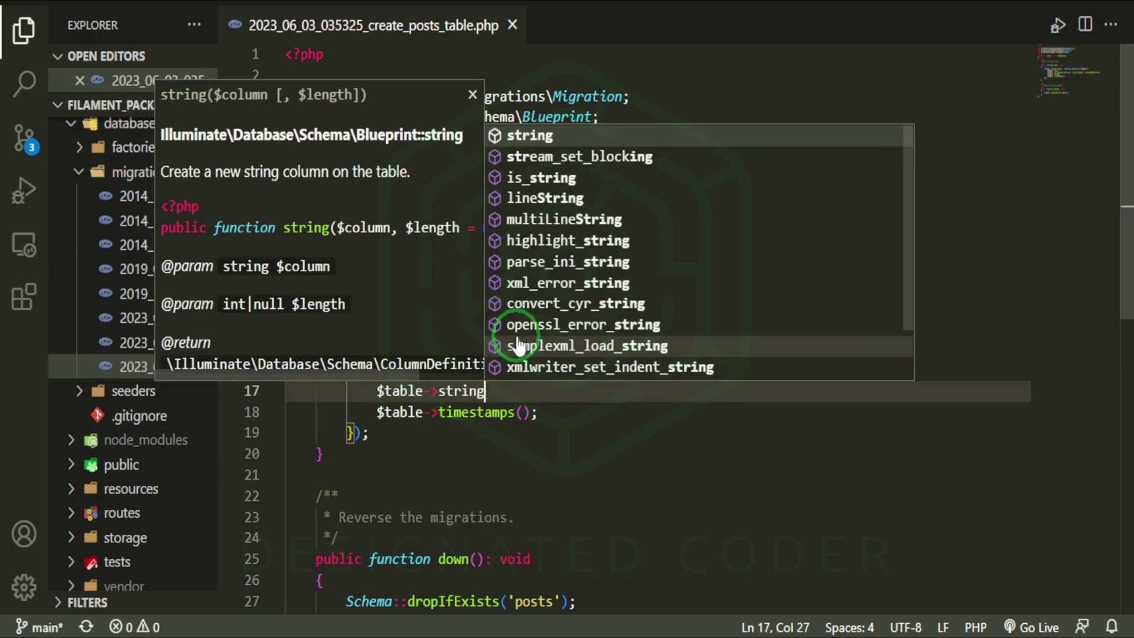
{"action": "type", "text": "('title');"}
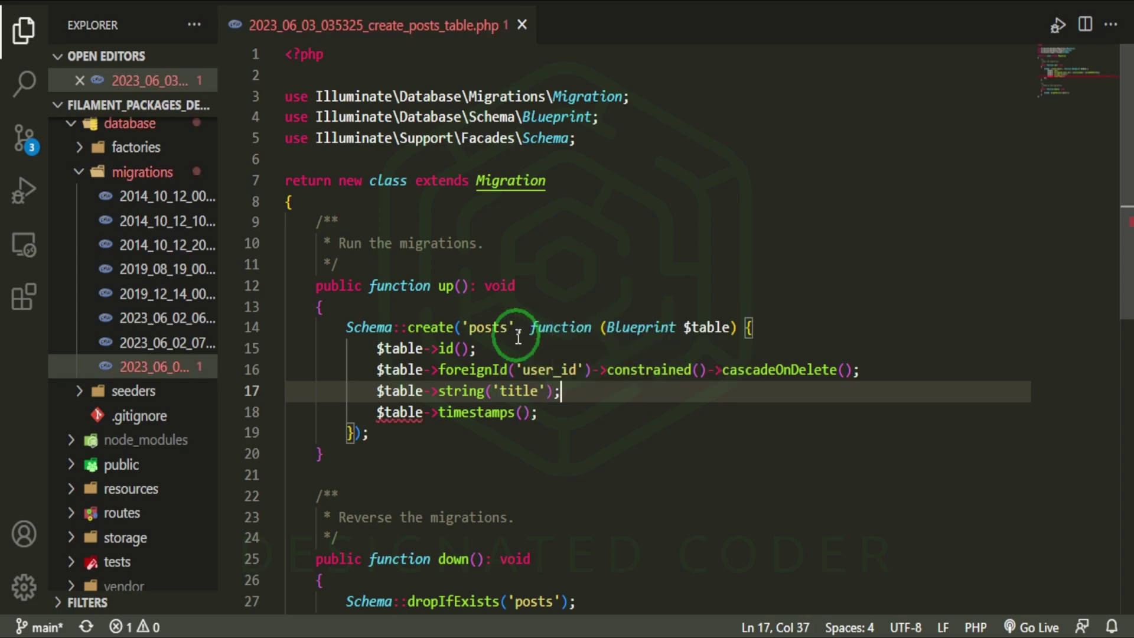
{"action": "key", "text": "shift+alt+Down"}
{"action": "double_click", "coordinate": [454, 412]}
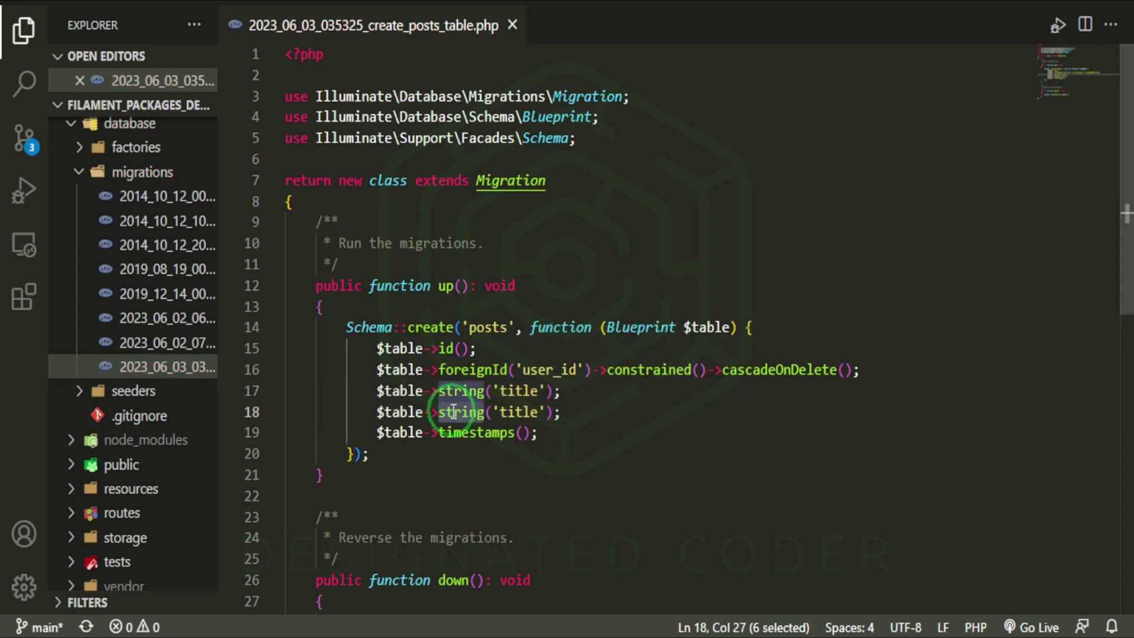
{"action": "type", "text": "text"}
{"action": "double_click", "coordinate": [493, 413]}
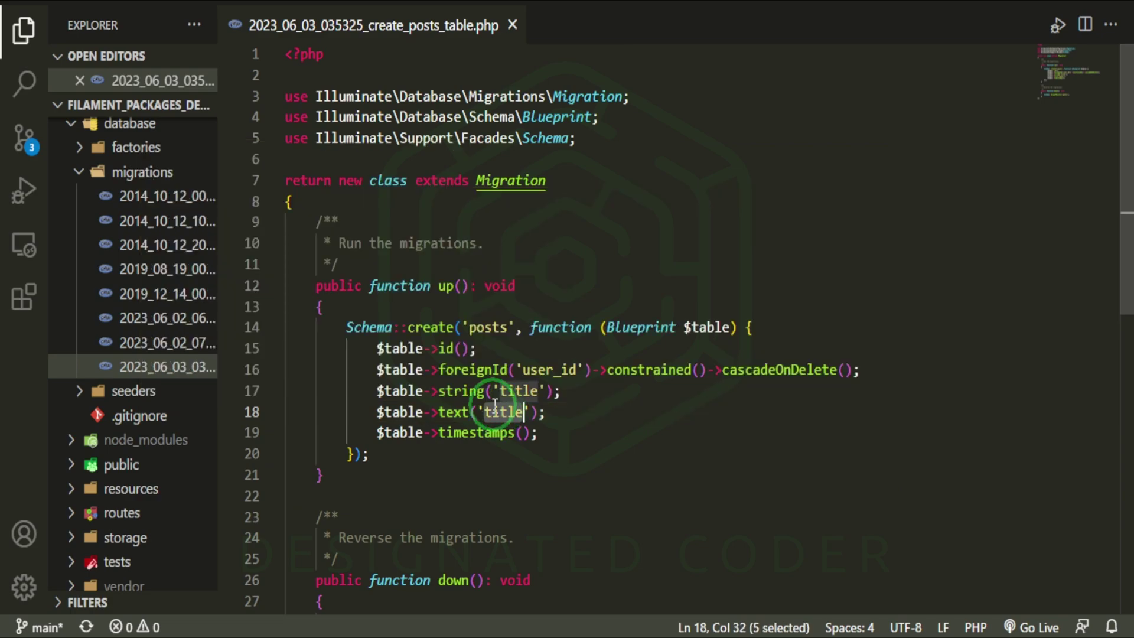
{"action": "type", "text": "body"}
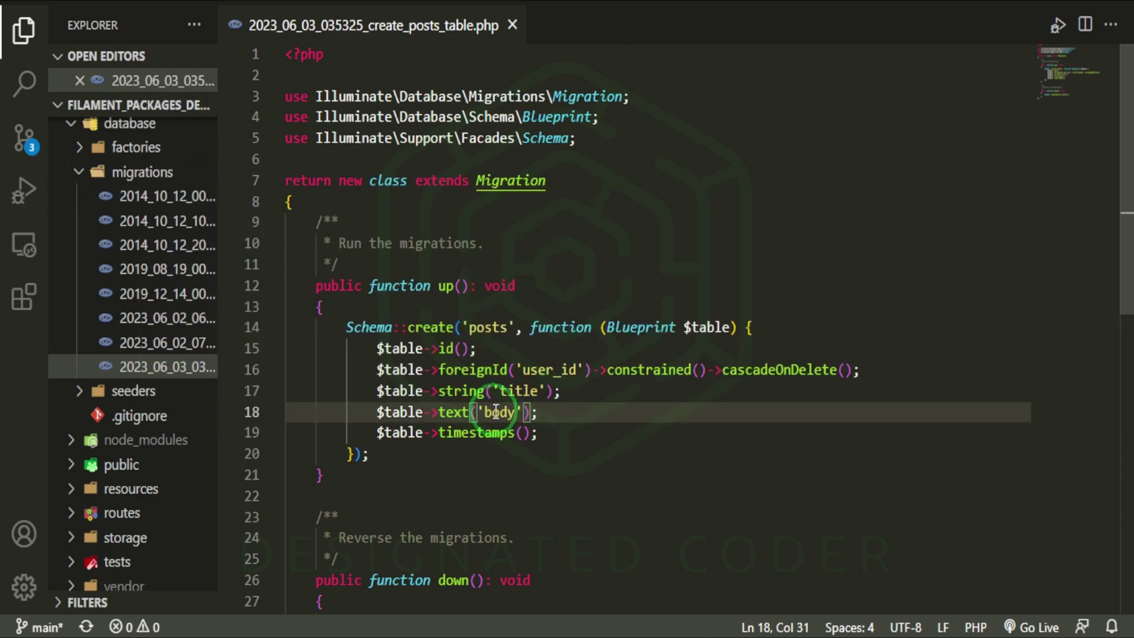
{"action": "key", "text": "ctrl+p"}
{"action": "type", "text": "post"}
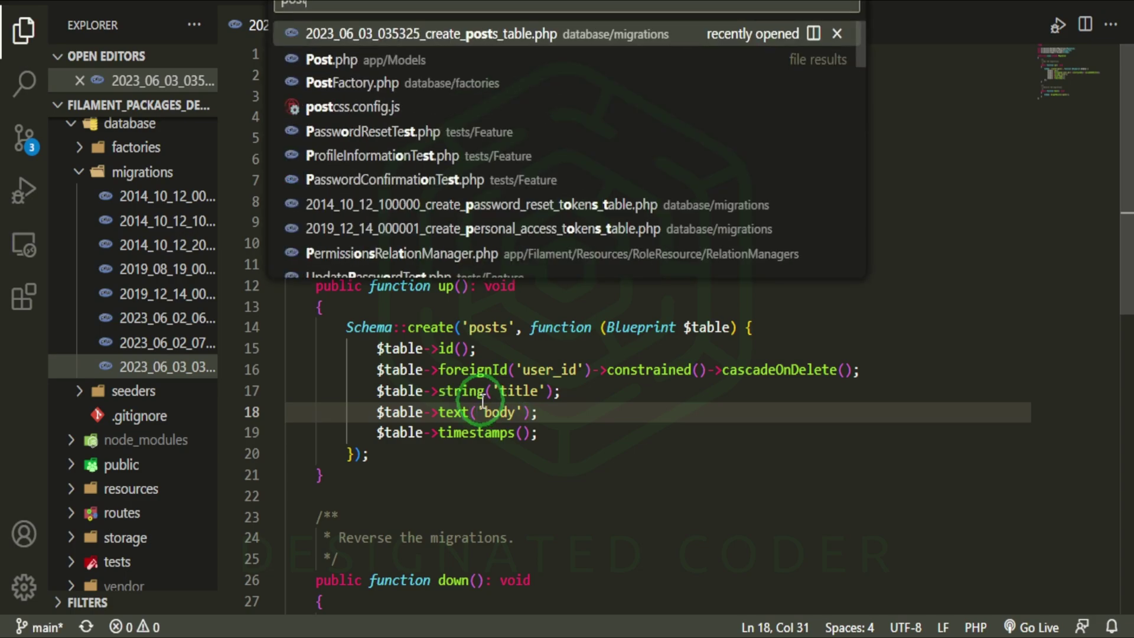
Add $fillable ['title','body'] to Post and join PostFactory's definition brace onto its line
{"action": "key", "text": "Return"}
{"action": "left_click", "coordinate": [441, 239]}
{"action": "key", "text": "Return"}
{"action": "key", "text": "Return"}
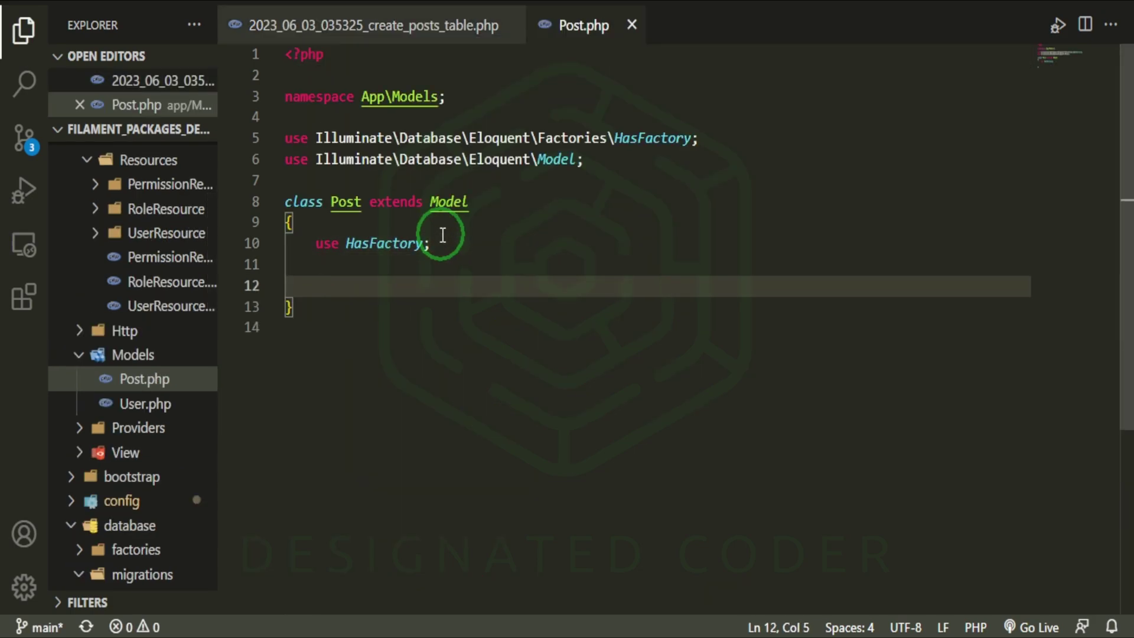
{"action": "type", "text": "Mod"}
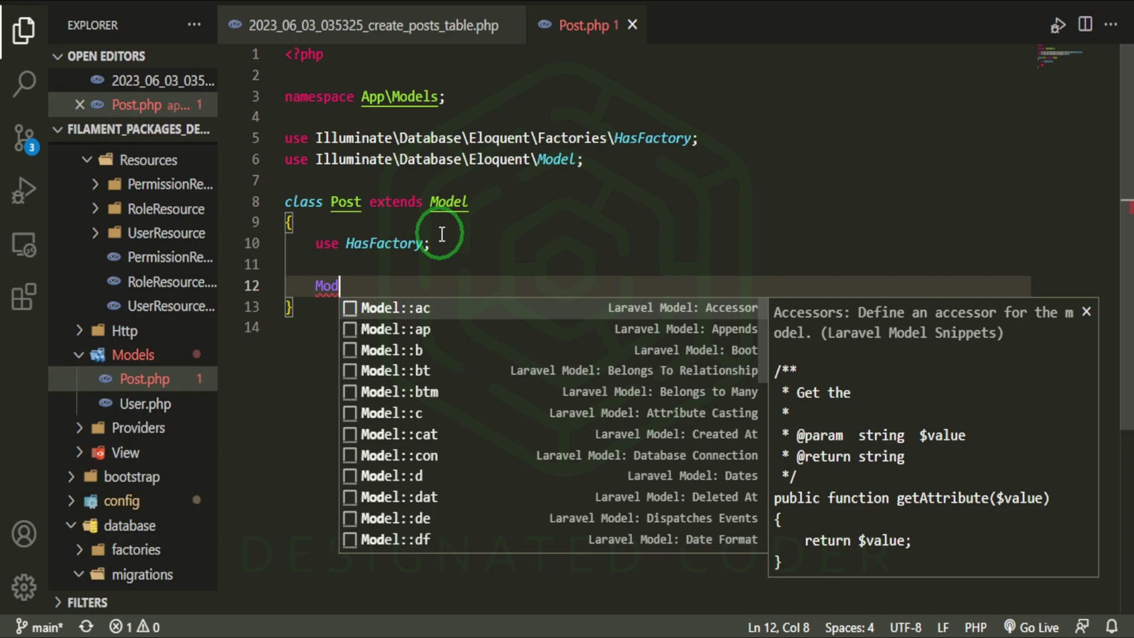
{"action": "type", "text": "el::fill"}
{"action": "key", "text": "Return"}
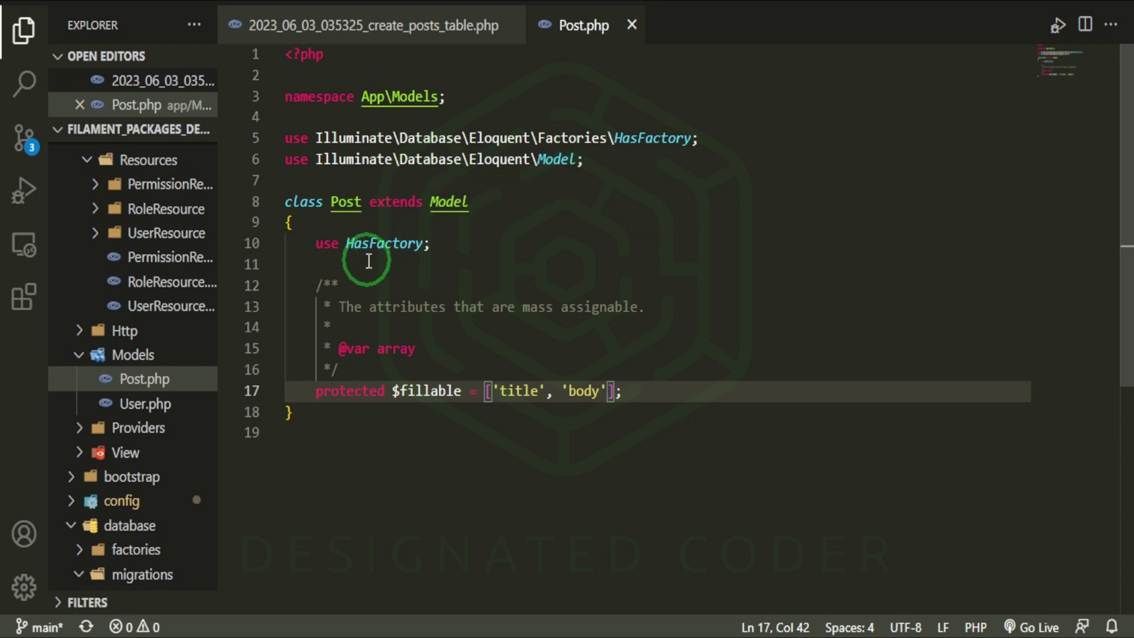
{"action": "key", "text": "ctrl+p"}
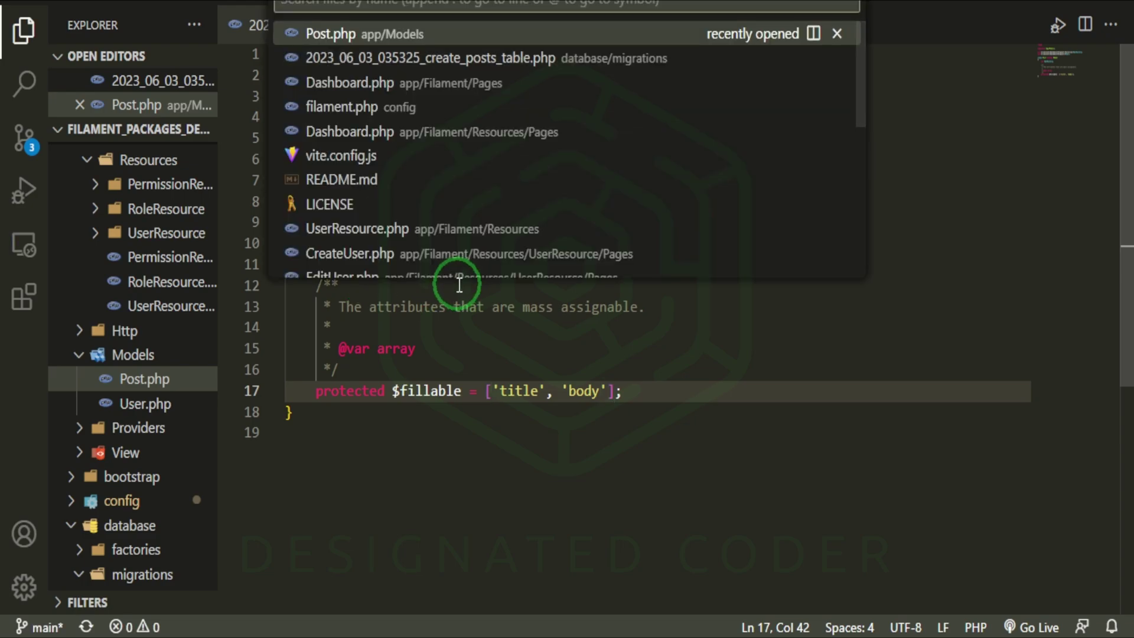
{"action": "type", "text": "postfactory"}
{"action": "key", "text": "Return"}
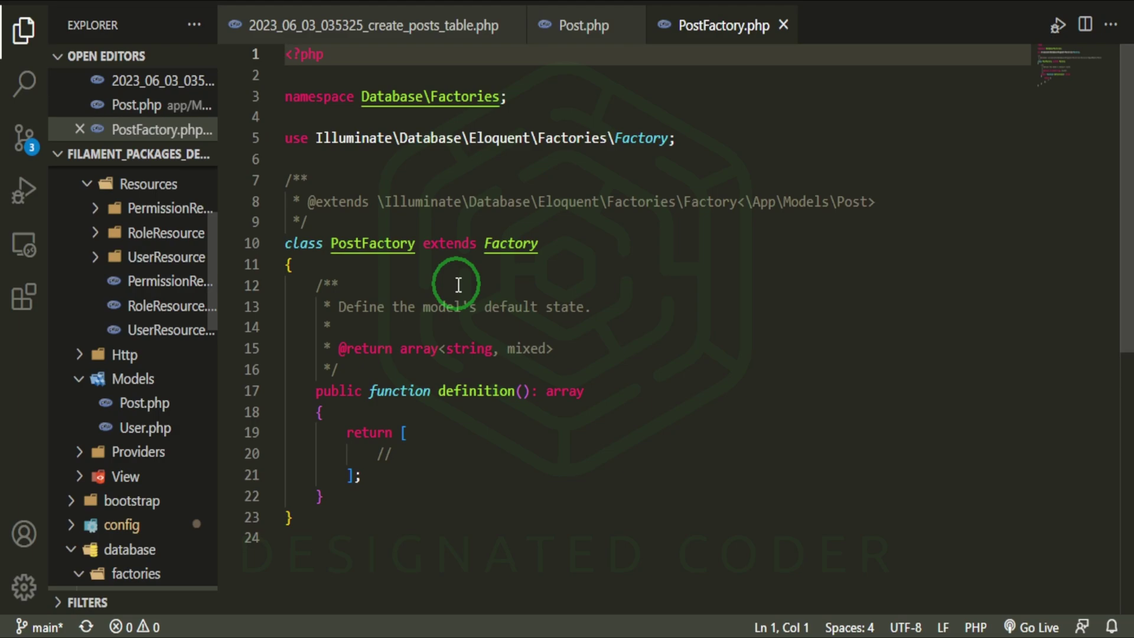
{"action": "left_click_drag", "start_coordinate": [317, 410], "coordinate": [690, 382]}
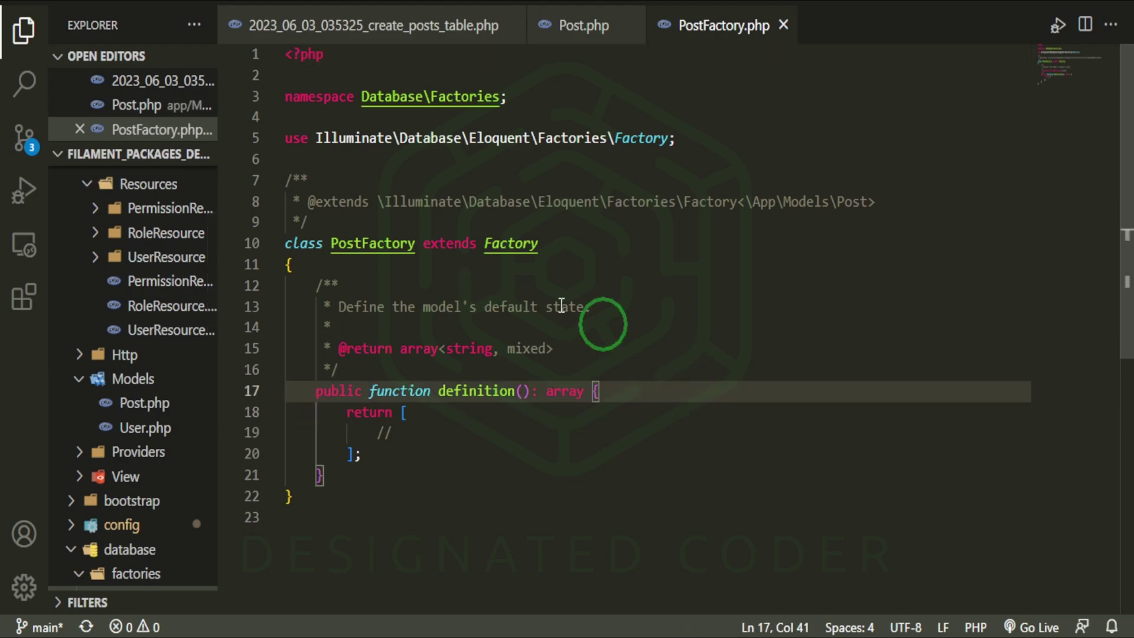
Add a belongsTo user() relationship to Post, import its classes, and drop the key arguments
{"action": "left_click", "coordinate": [582, 25]}
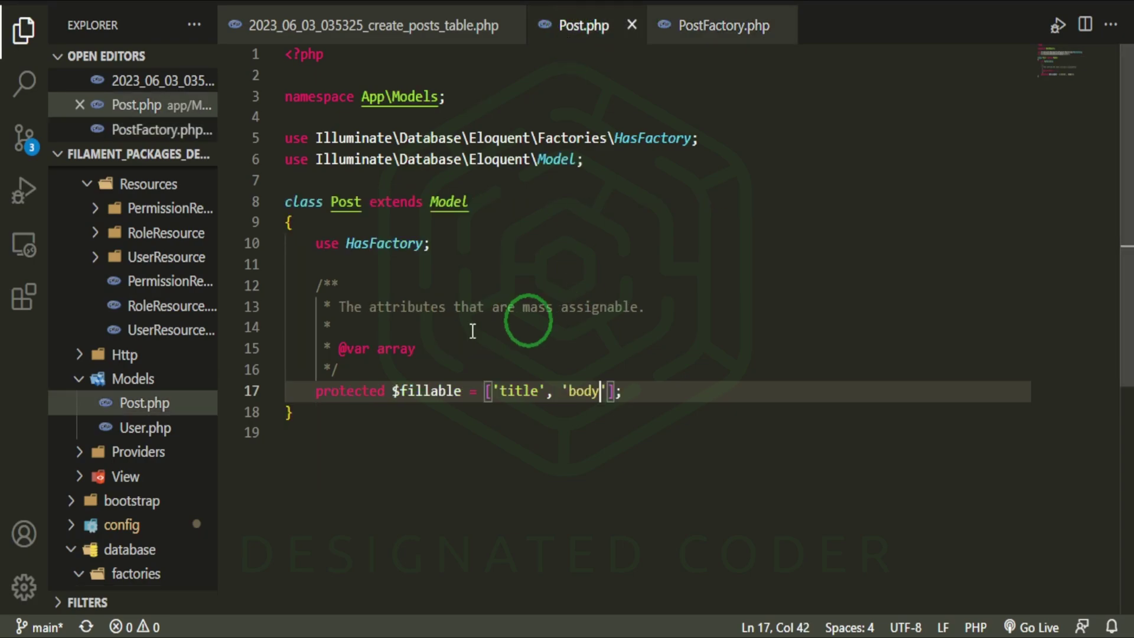
{"action": "left_click", "coordinate": [693, 378]}
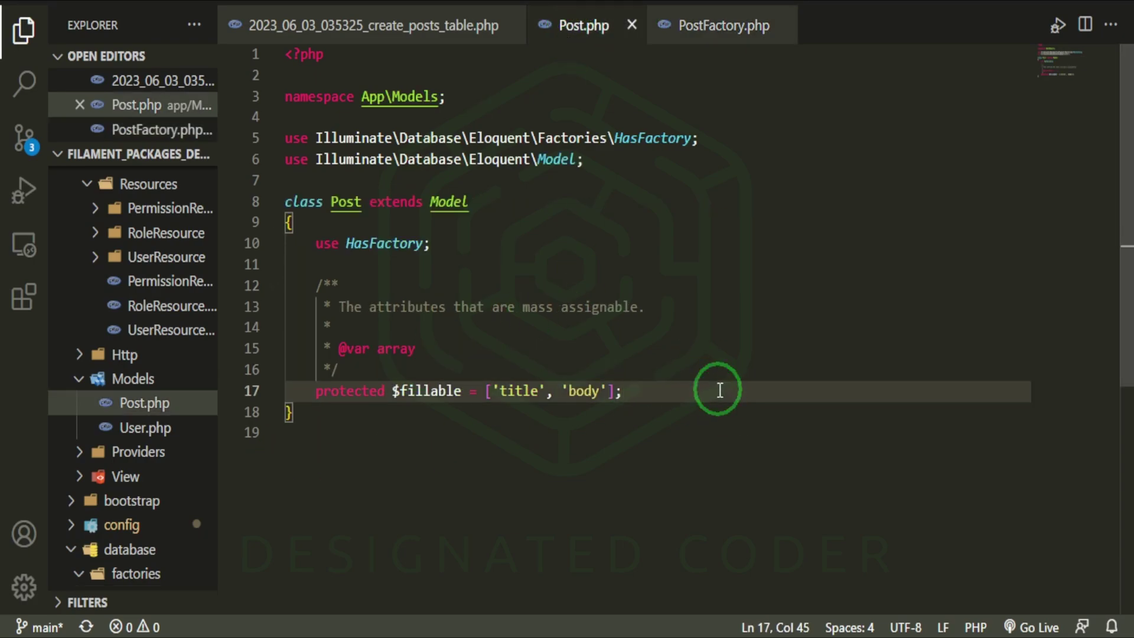
{"action": "key", "text": "Return"}
{"action": "key", "text": "Return"}
{"action": "type", "text": "be"}
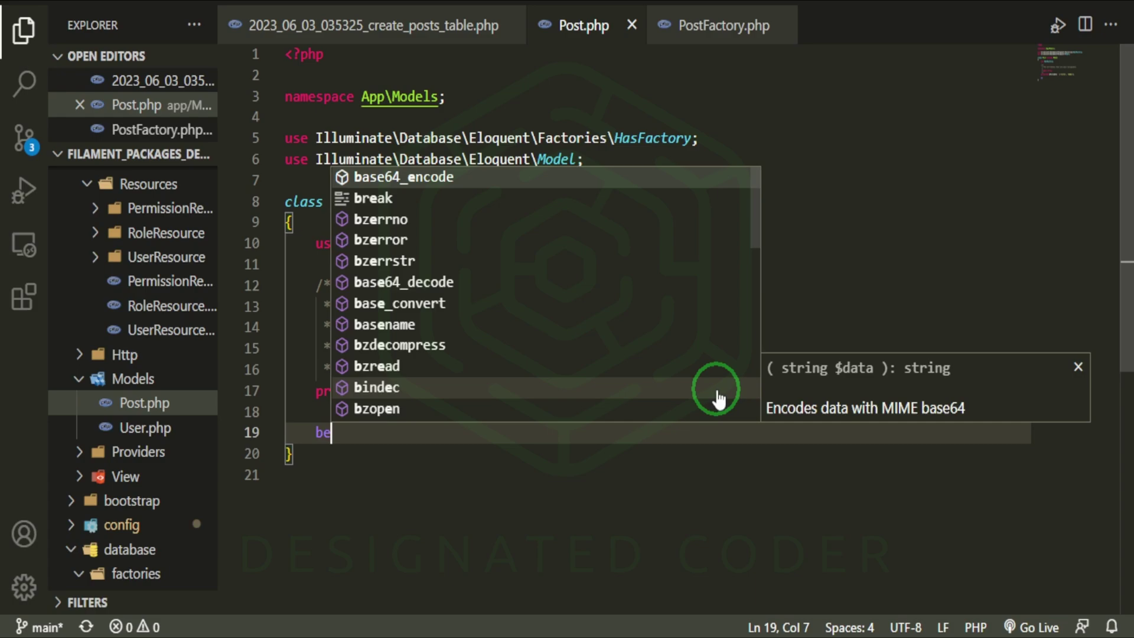
{"action": "type", "text": "lon"}
{"action": "key", "text": "Return"}
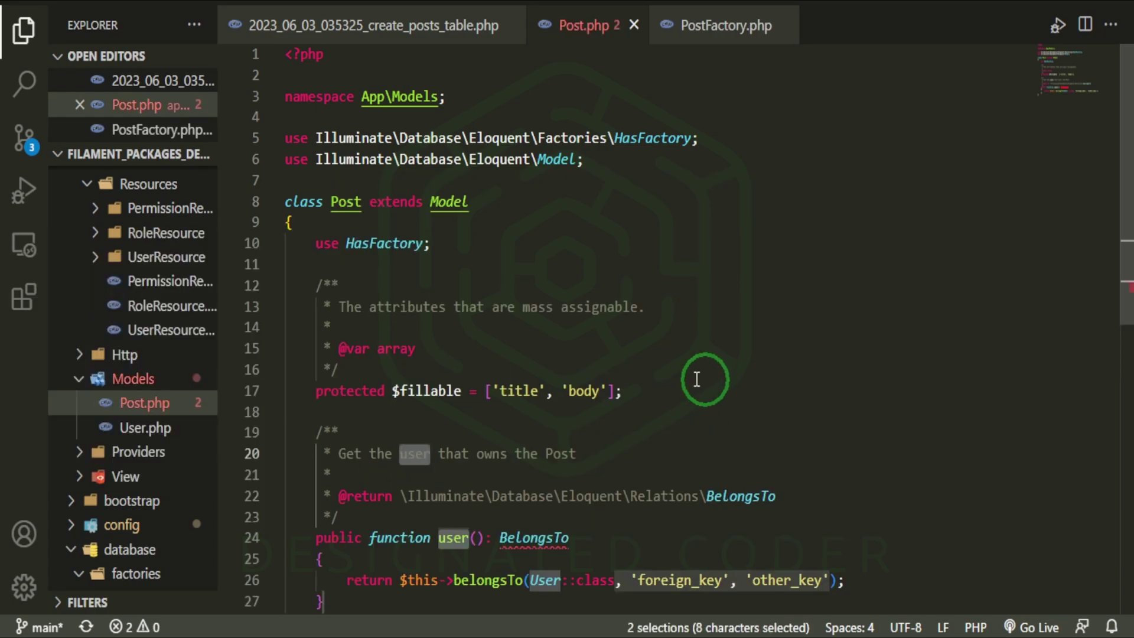
{"action": "scroll", "coordinate": [620, 381], "scroll_direction": "down", "scroll_amount": 3}
{"action": "right_click", "coordinate": [557, 374]}
{"action": "left_click", "coordinate": [639, 119]}
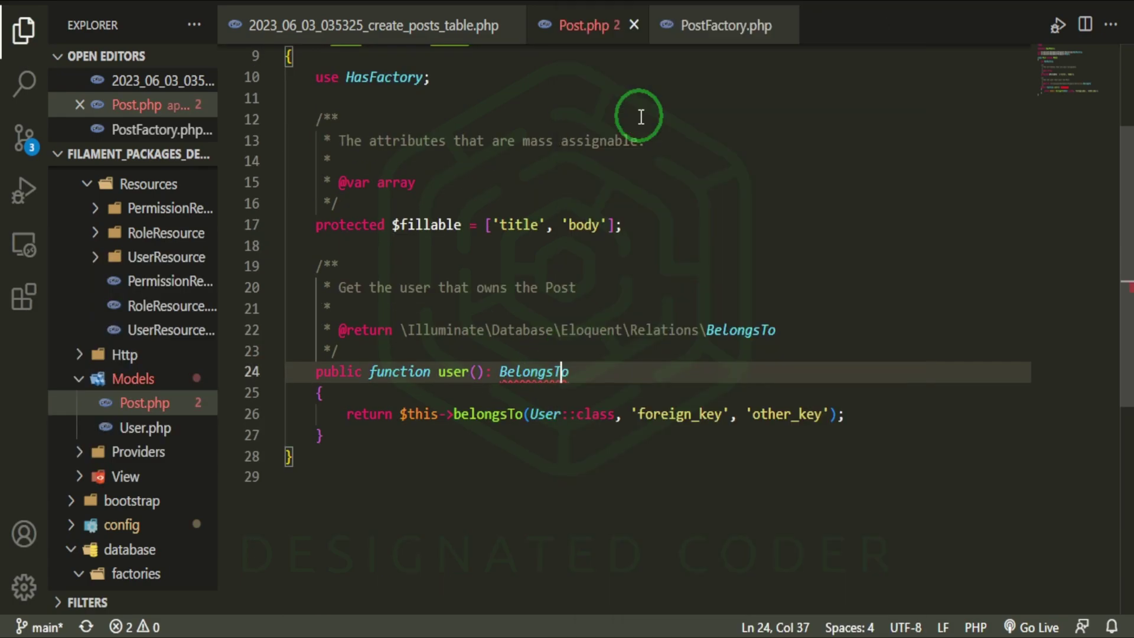
{"action": "left_click", "coordinate": [322, 413]}
{"action": "key", "text": "BackSpace"}
{"action": "key", "text": "BackSpace"}
{"action": "key", "text": "BackSpace"}
{"action": "left_click_drag", "start_coordinate": [824, 414], "coordinate": [615, 413]}
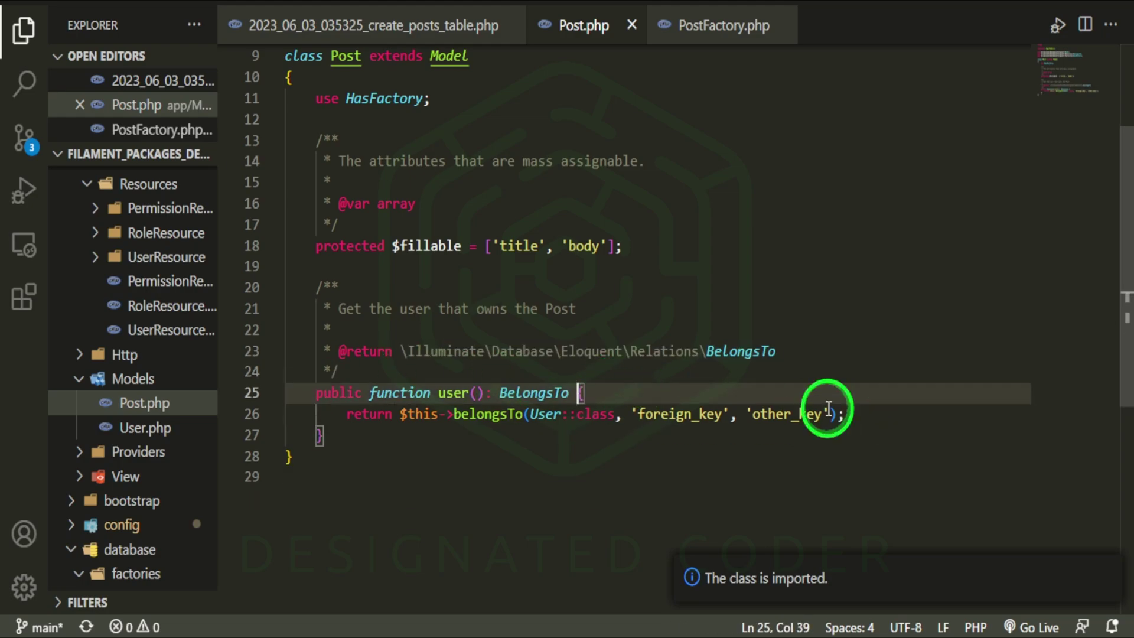
{"action": "key", "text": "BackSpace"}
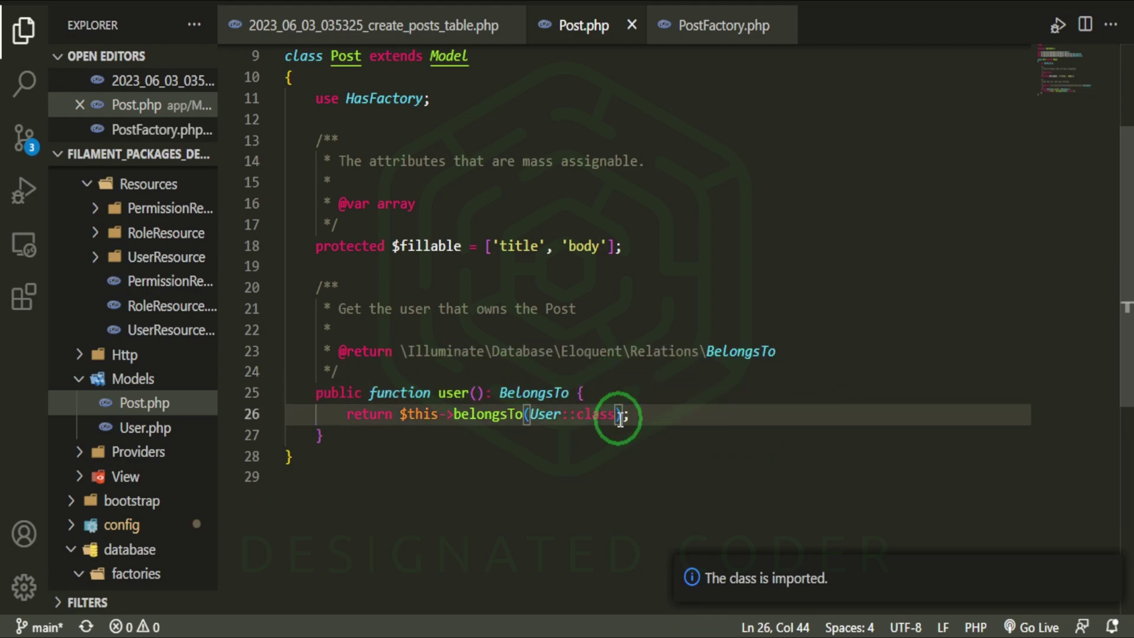
Add a hasMany posts() method returning Post::class to User, without key arguments
{"action": "left_click", "coordinate": [147, 427]}
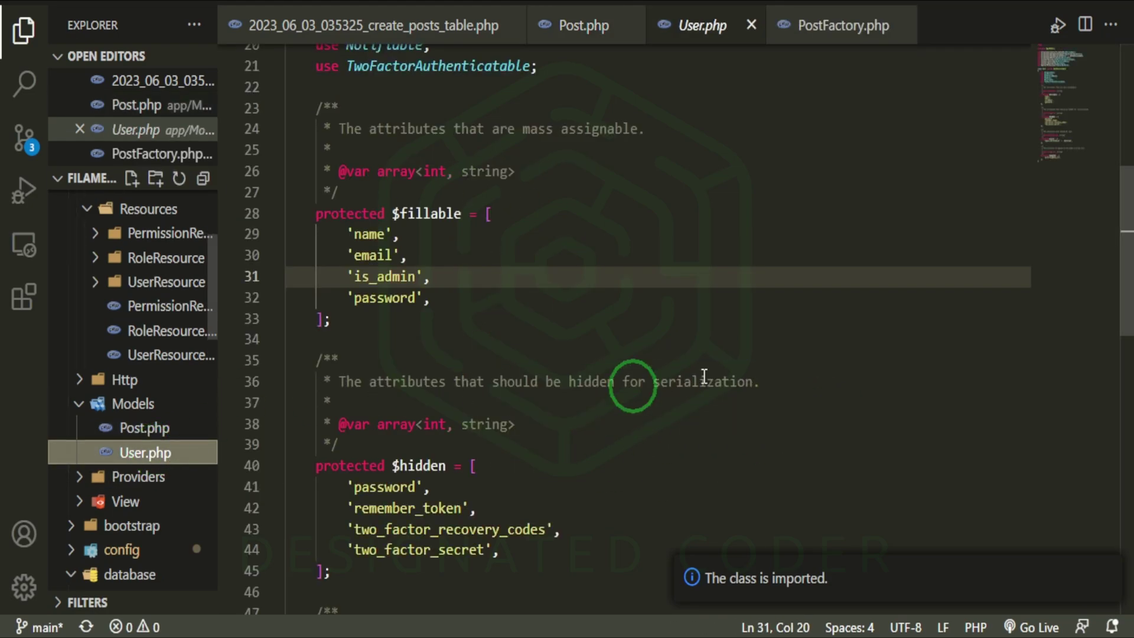
{"action": "scroll", "coordinate": [722, 368], "scroll_direction": "down", "scroll_amount": 3}
{"action": "scroll", "coordinate": [726, 354], "scroll_direction": "down", "scroll_amount": 5}
{"action": "scroll", "coordinate": [709, 350], "scroll_direction": "down", "scroll_amount": 4}
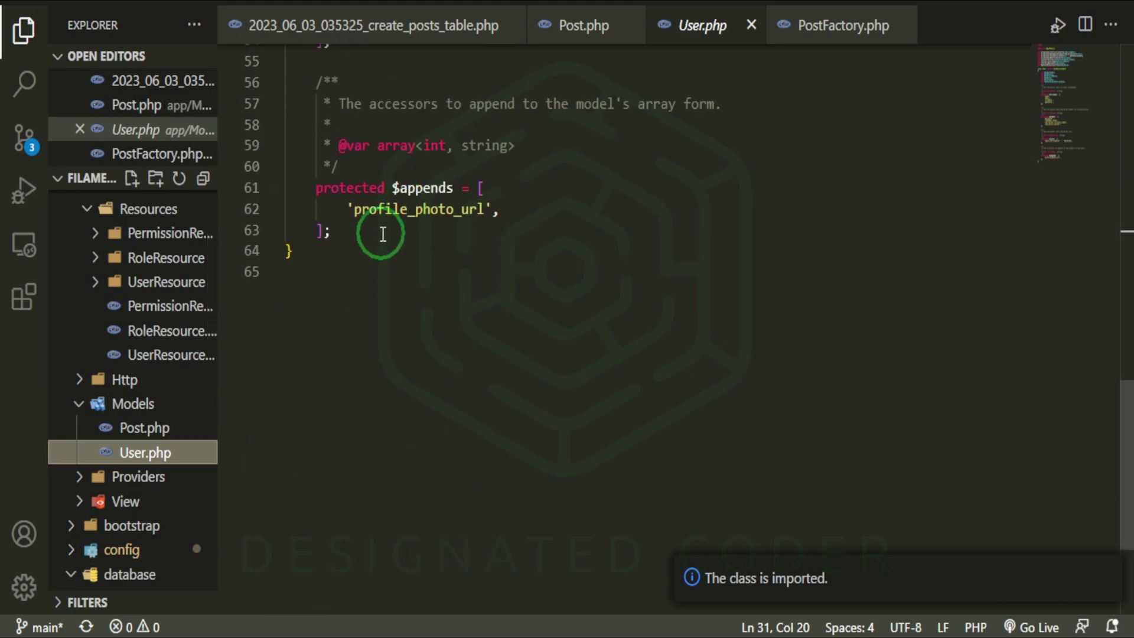
{"action": "left_click", "coordinate": [382, 234]}
{"action": "key", "text": "Return"}
{"action": "key", "text": "Return"}
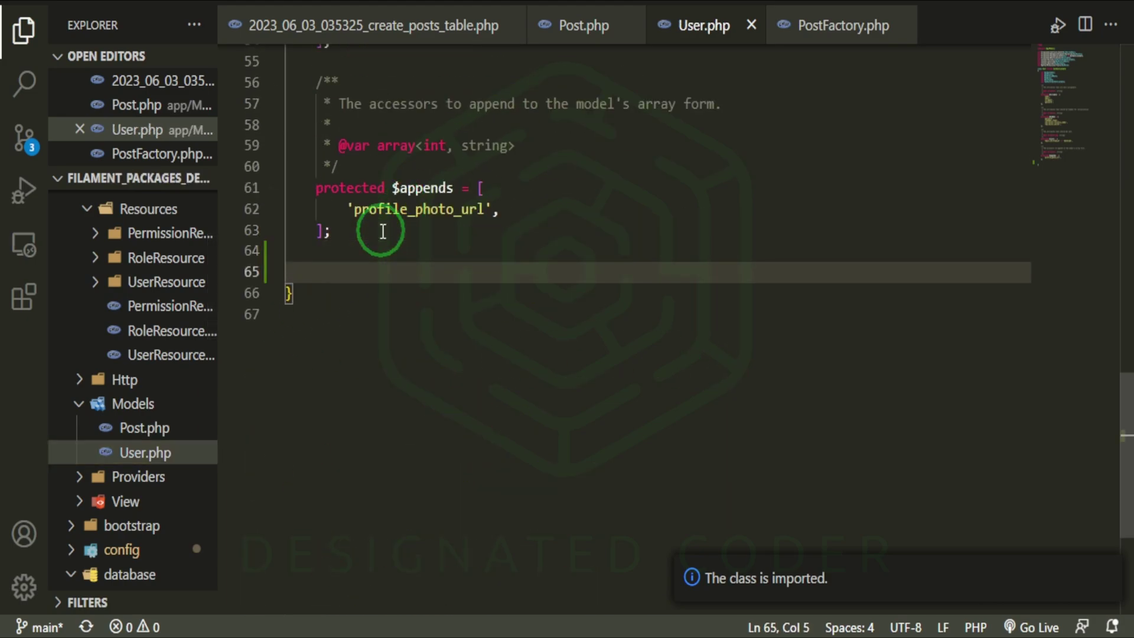
{"action": "type", "text": "hasmn"}
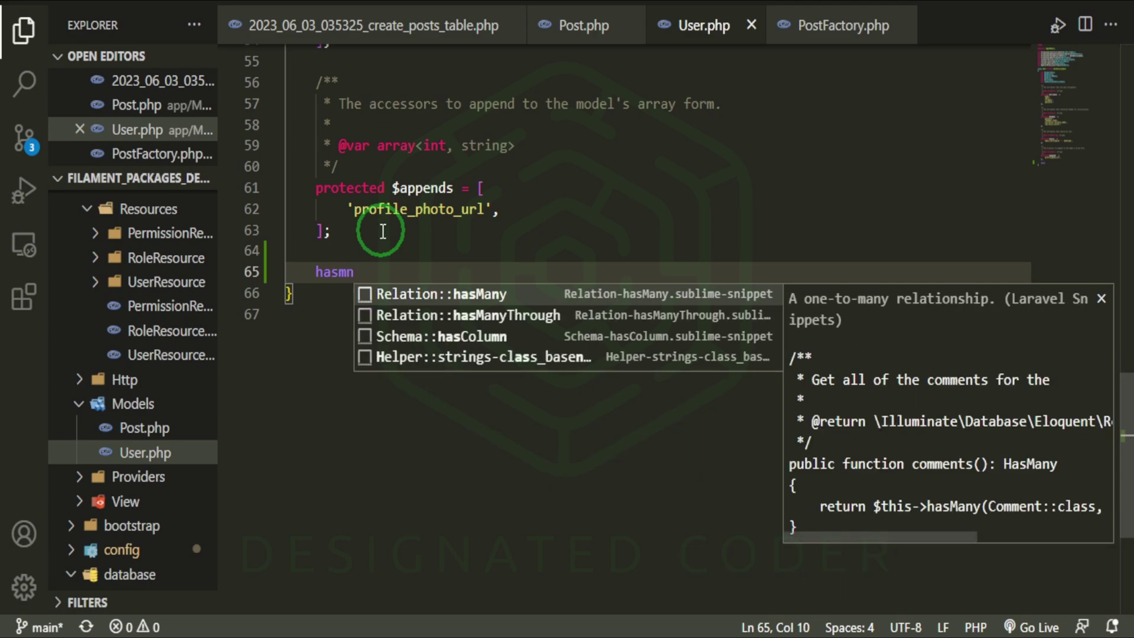
{"action": "key", "text": "Return"}
{"action": "type", "text": "pos"}
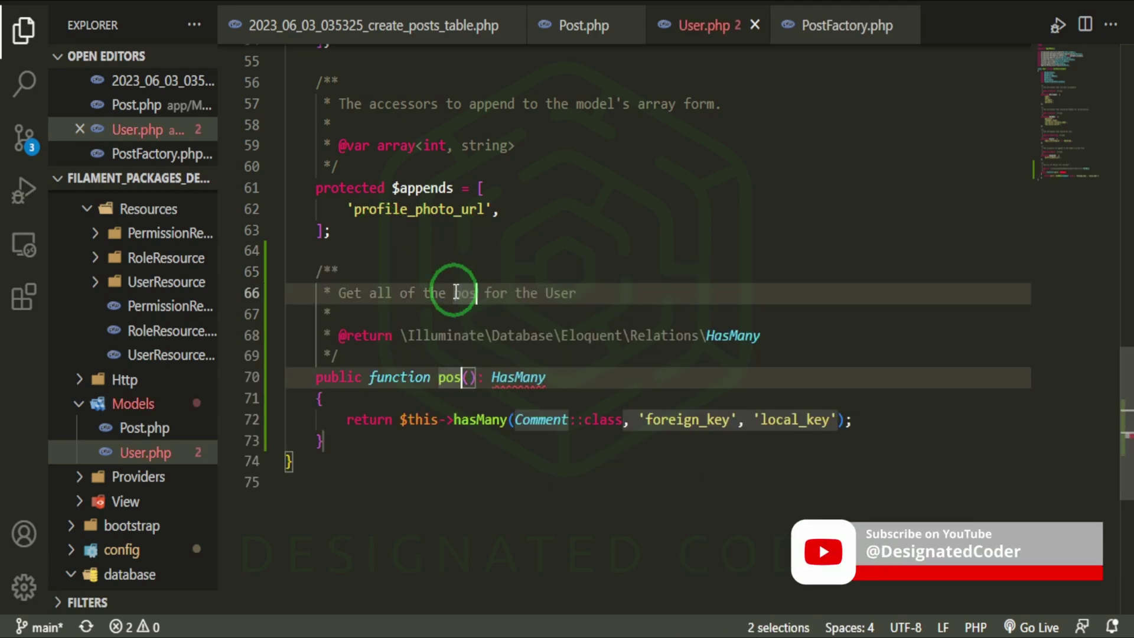
{"action": "type", "text": "ts"}
{"action": "double_click", "coordinate": [552, 419]}
{"action": "type", "text": "P"}
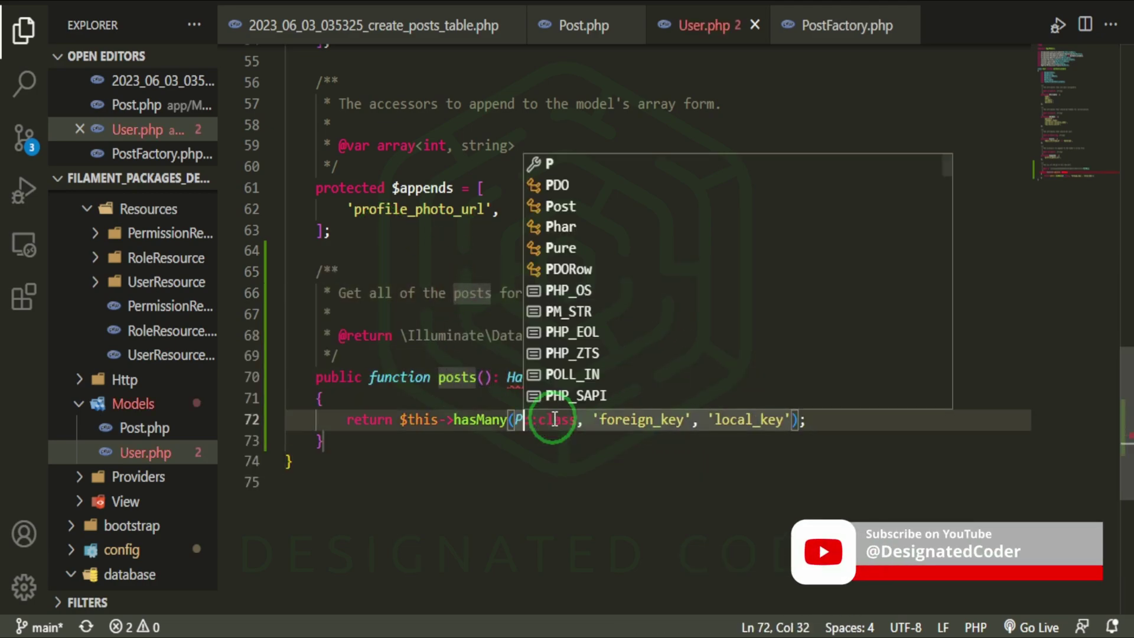
{"action": "type", "text": "ost"}
{"action": "left_click_drag", "start_coordinate": [816, 419], "coordinate": [624, 415]}
{"action": "key", "text": "BackSpace"}
{"action": "key", "text": "BackSpace"}
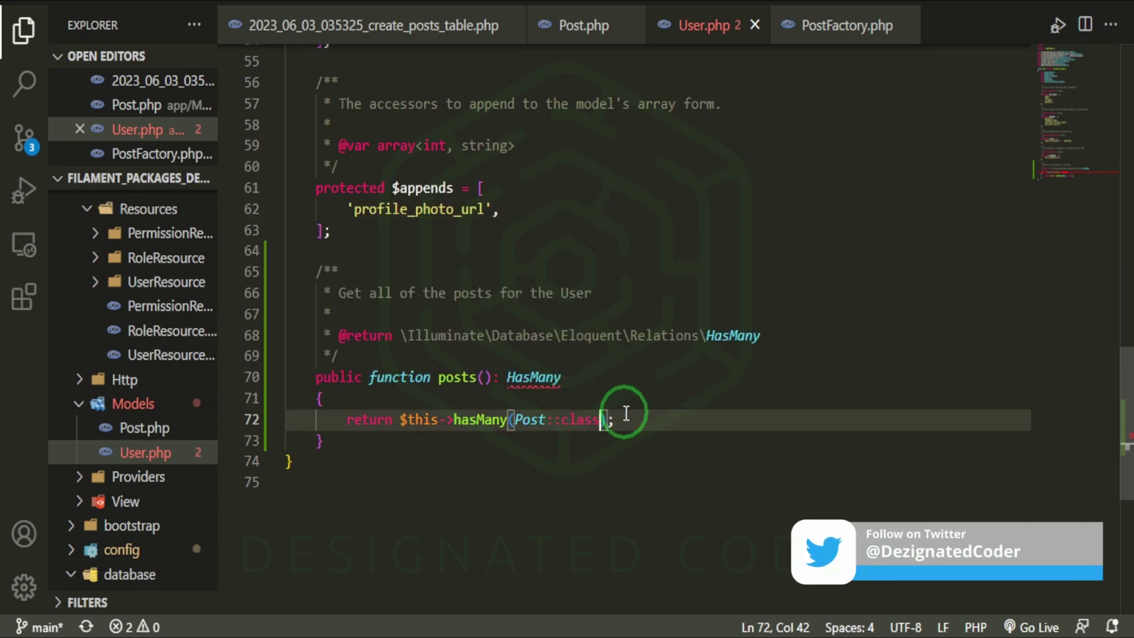
Import HasMany and join the posts() opening brace onto the signature line
{"action": "right_click", "coordinate": [524, 378]}
{"action": "left_click", "coordinate": [607, 122]}
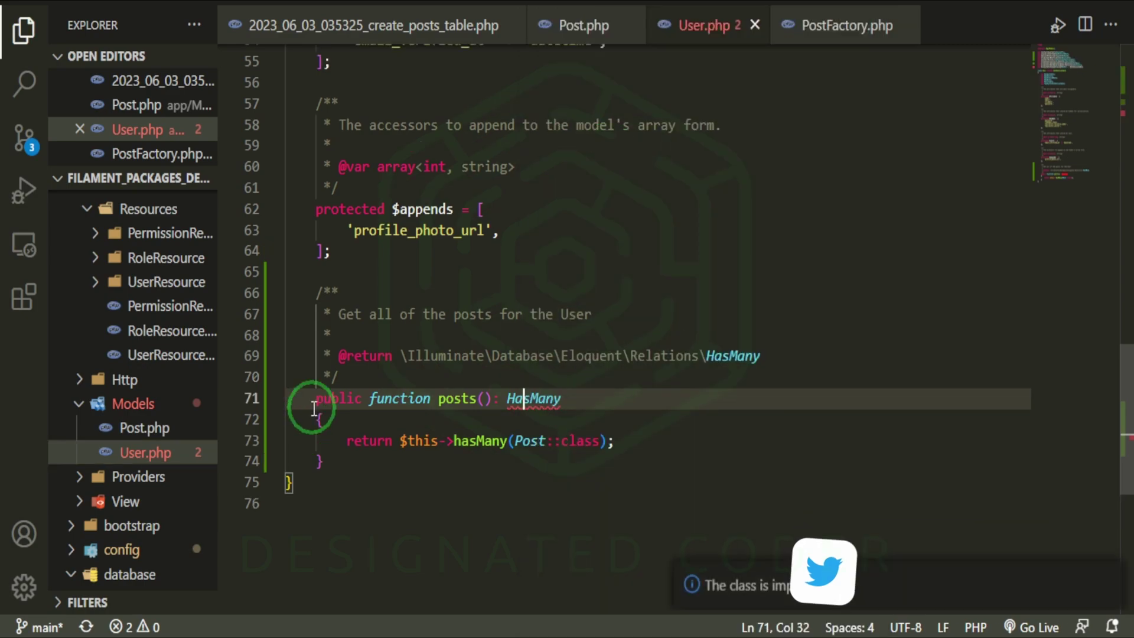
{"action": "left_click_drag", "start_coordinate": [314, 409], "coordinate": [325, 398]}
{"action": "left_click", "coordinate": [590, 397]}
{"action": "key", "text": "Delete"}
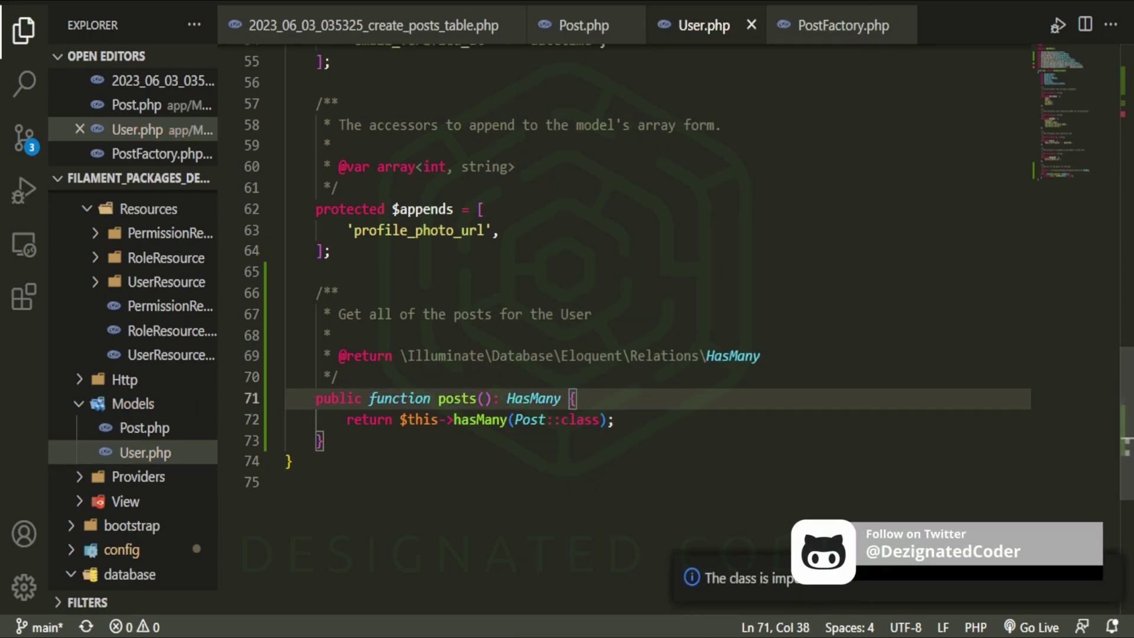
{"action": "left_click", "coordinate": [841, 25]}
Return user_id numberBetween(1,9), title sentence() and body paragraph() from PostFactory's definition
{"action": "left_click", "coordinate": [439, 435]}
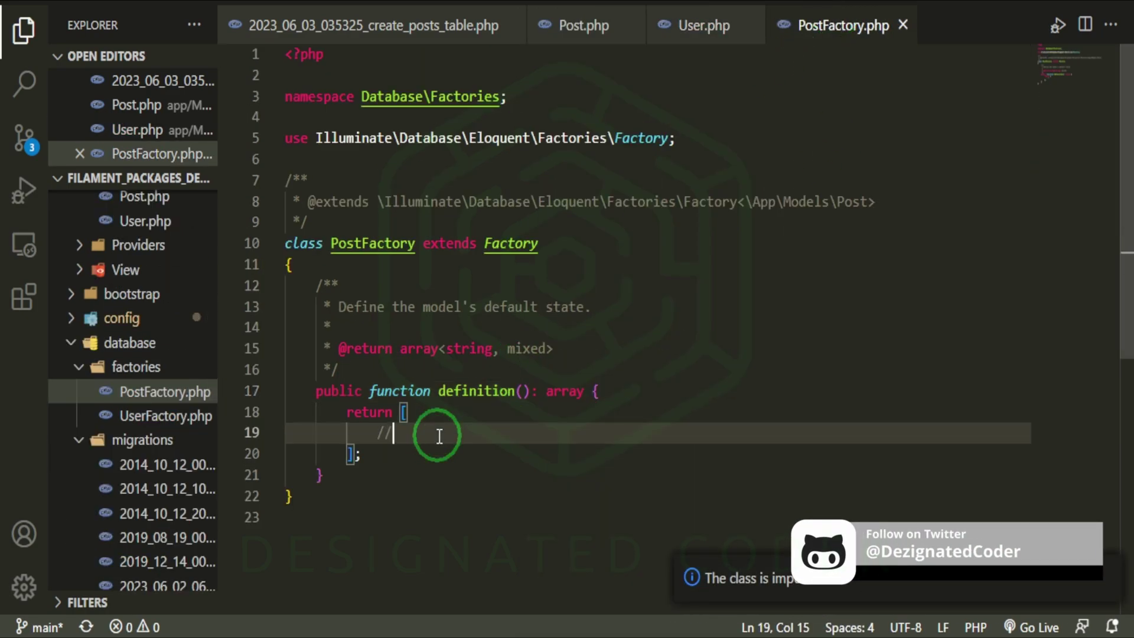
{"action": "key", "text": "BackSpace"}
{"action": "key", "text": "BackSpace"}
{"action": "type", "text": "'user_id' =>"}
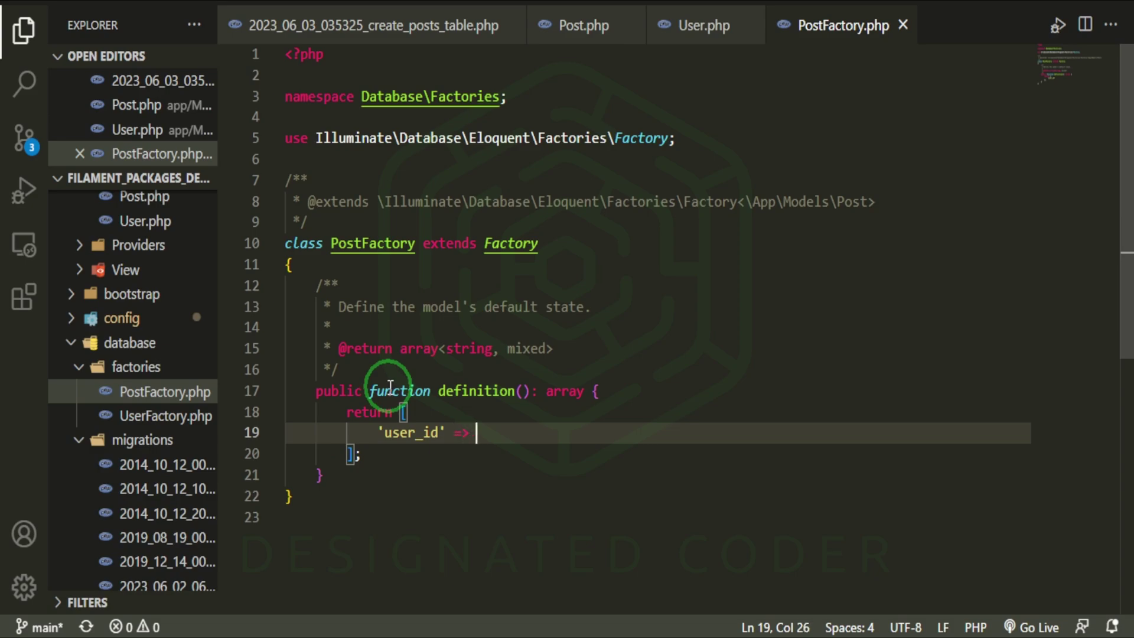
{"action": "type", "text": "$this->faker"}
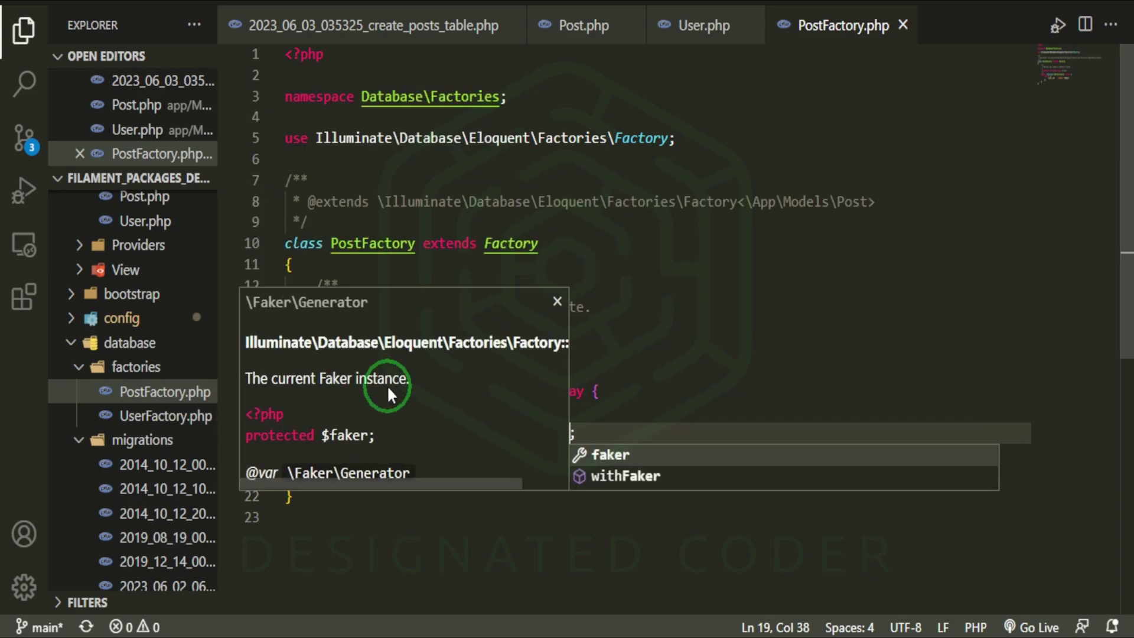
{"action": "type", "text": "->num"}
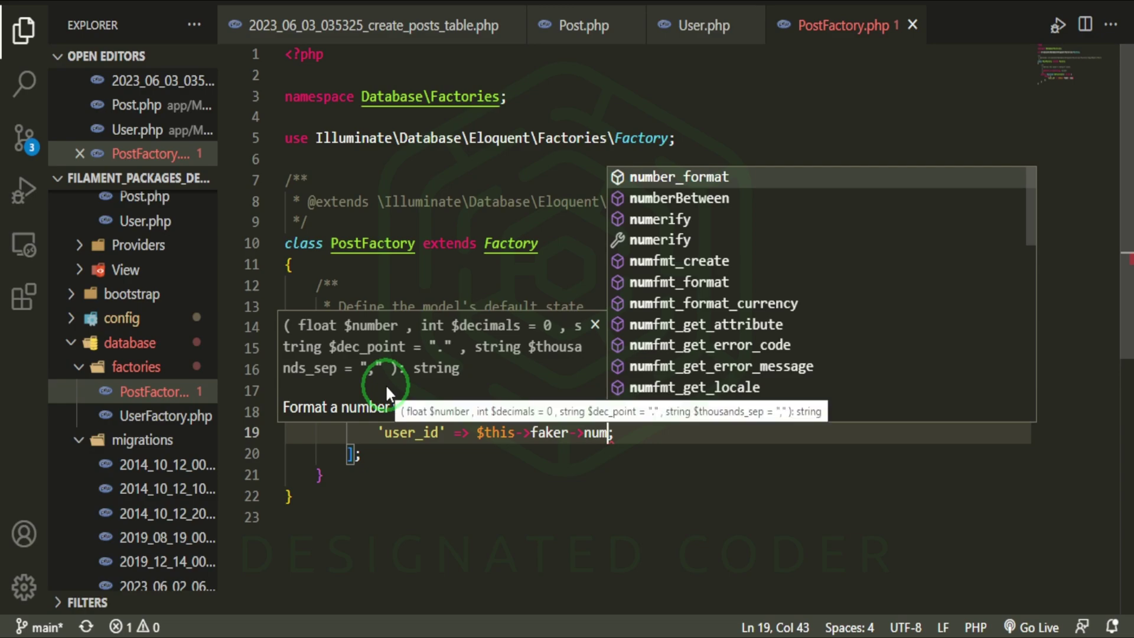
{"action": "type", "text": "ber->"}
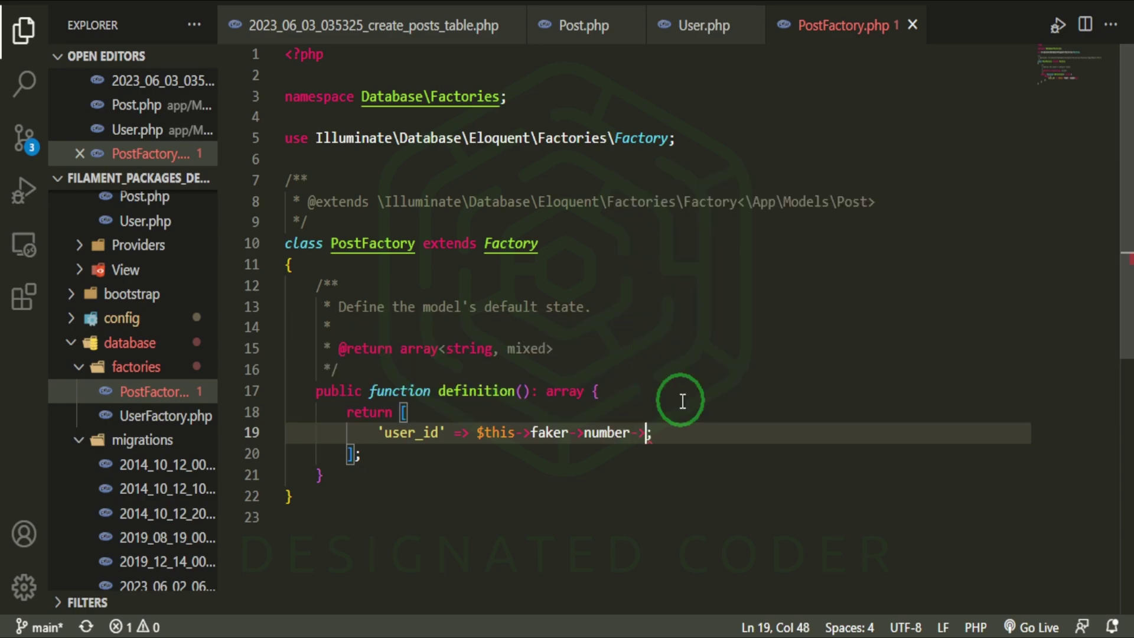
{"action": "type", "text": "numberBetween"}
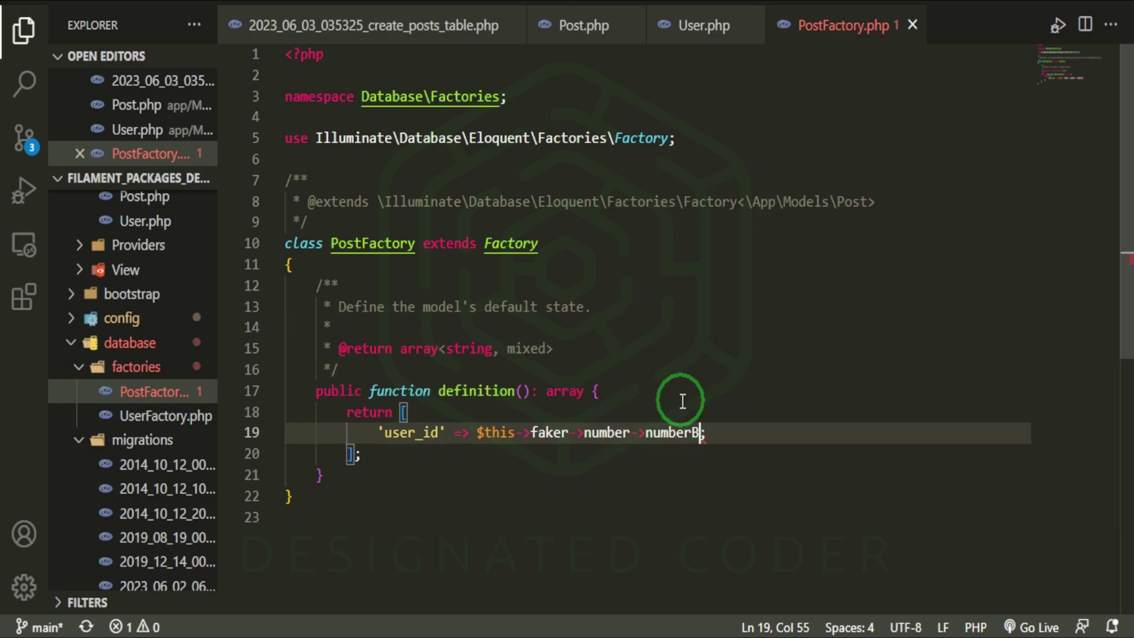
{"action": "type", "text": "(1,9"}
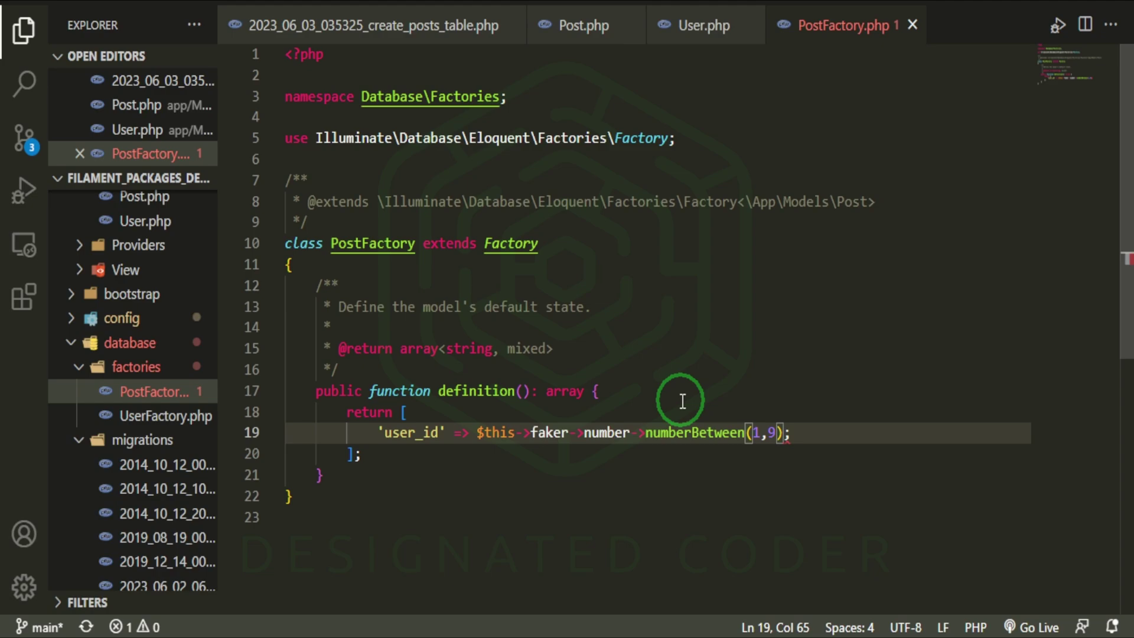
{"action": "left_click", "coordinate": [876, 435]}
{"action": "key", "text": "BackSpace"}
{"action": "type", "text": ","}
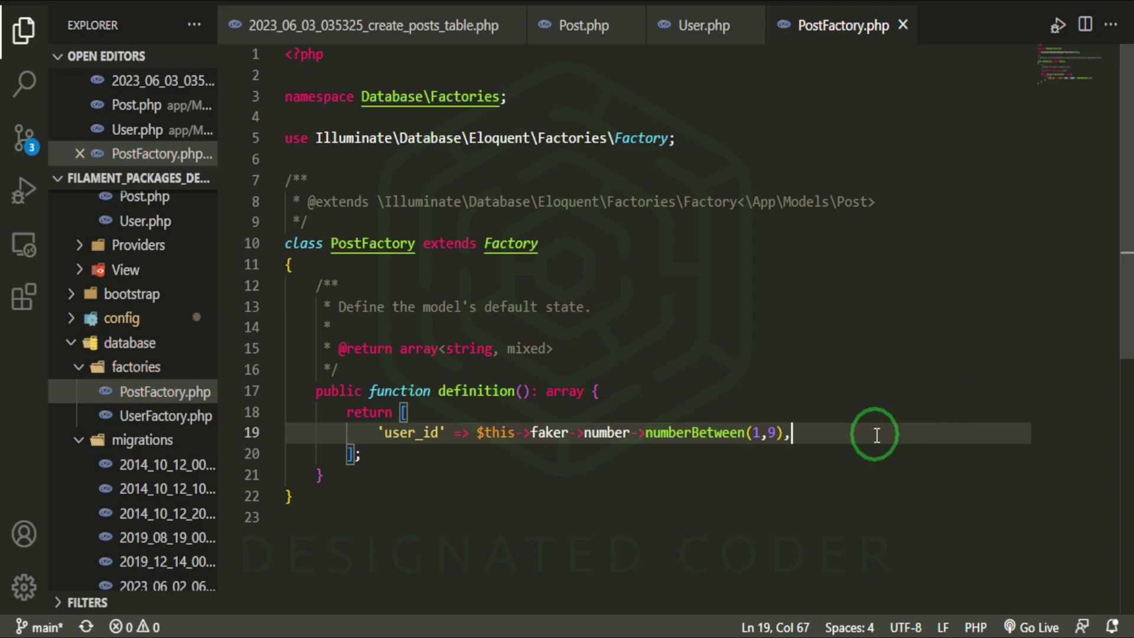
{"action": "key", "text": "Return"}
{"action": "type", "text": "'title"}
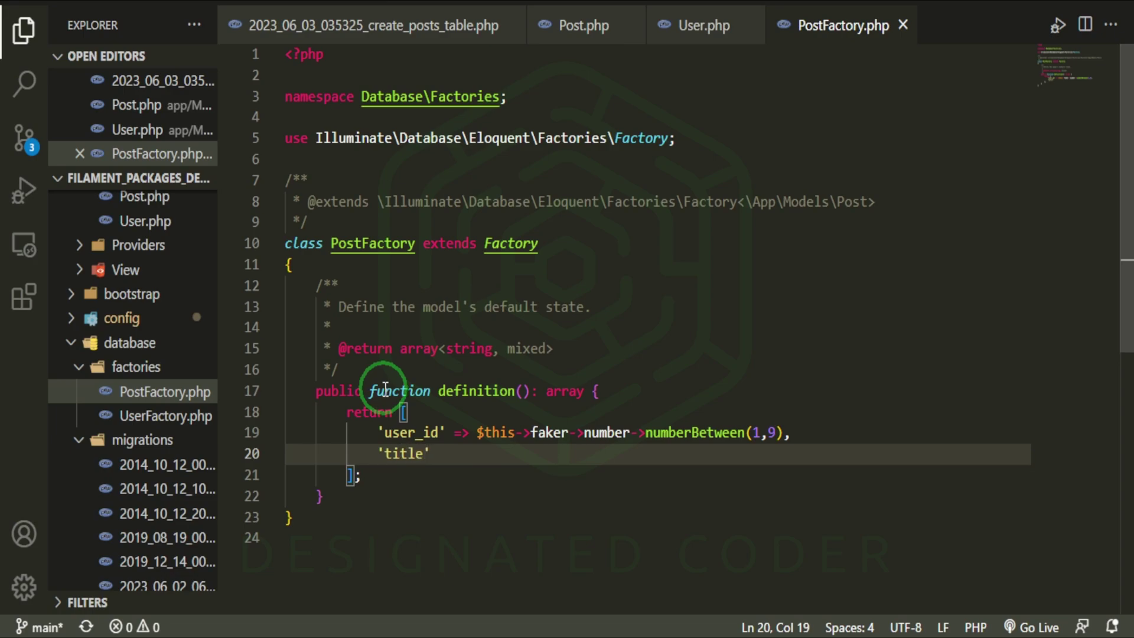
{"action": "type", "text": "his"}
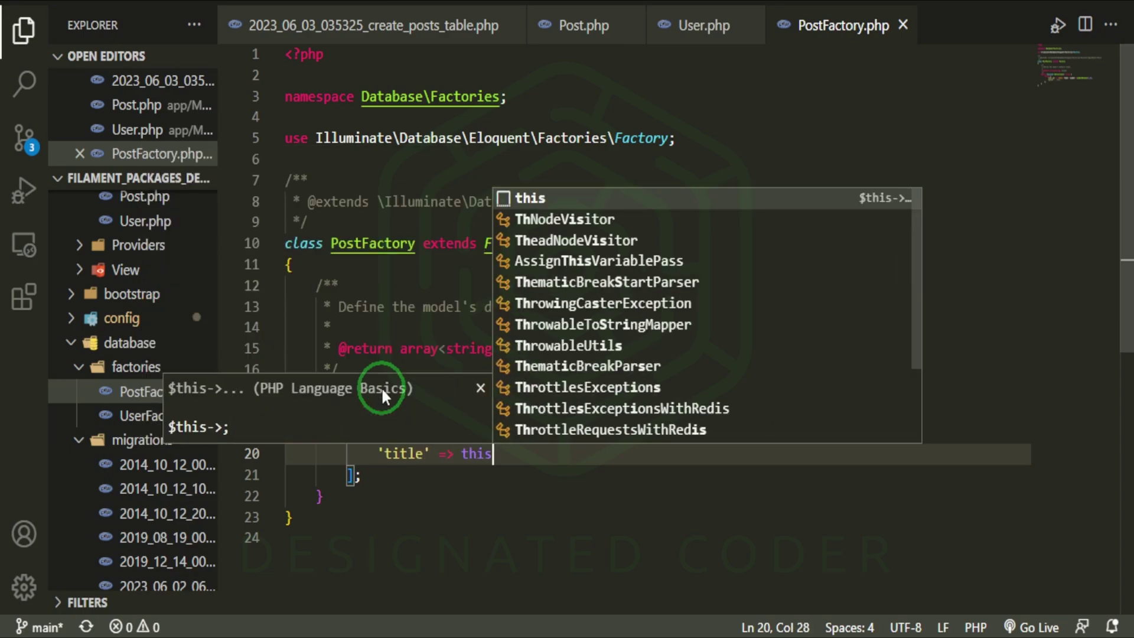
{"action": "key", "text": "Tab"}
{"action": "type", "text": "->faker ;"}
{"action": "key", "text": "Left"}
{"action": "type", "text": ">"}
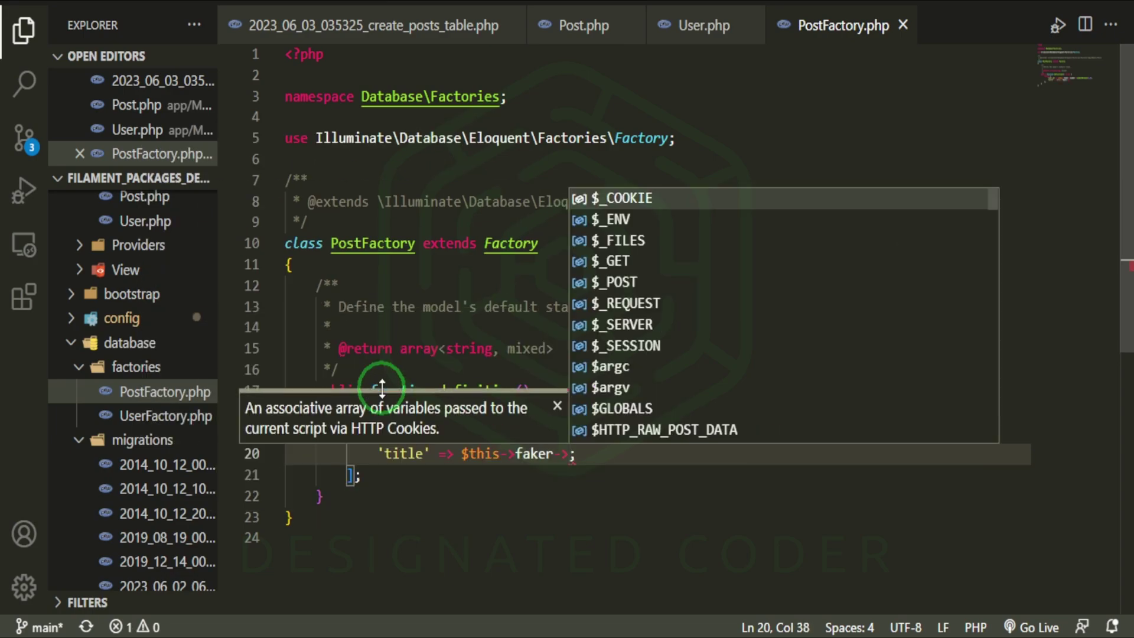
{"action": "type", "text": "sent"}
{"action": "key", "text": "Return"}
{"action": "key", "text": "Right"}
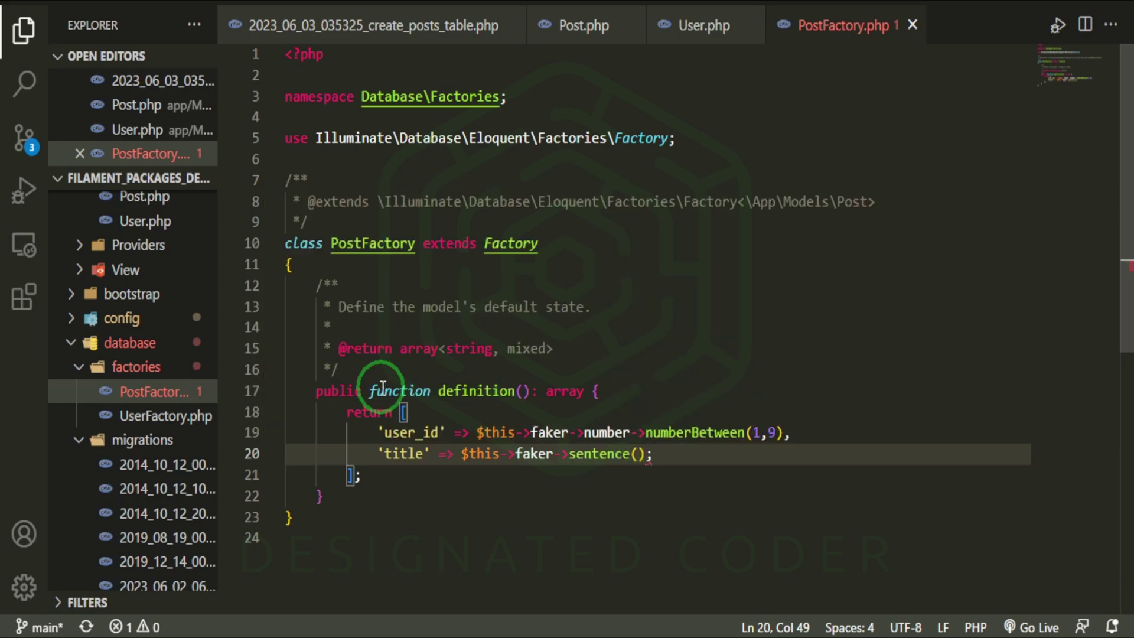
{"action": "type", "text": ","}
{"action": "key", "text": "Return"}
{"action": "type", "text": "'body' =>"}
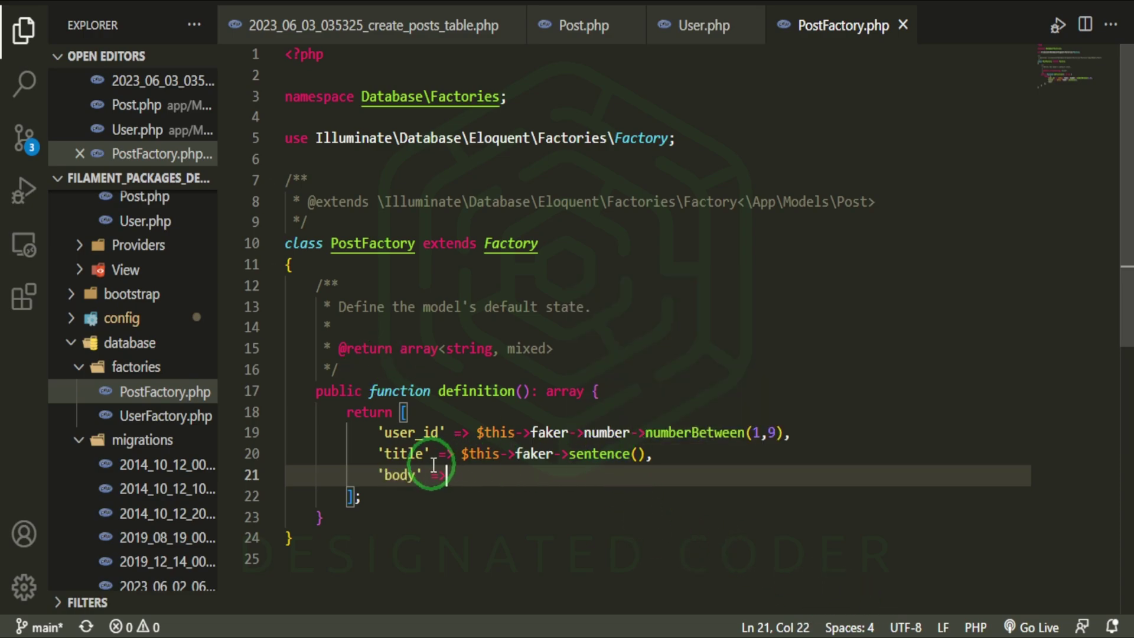
{"action": "type", "text": " $this->"}
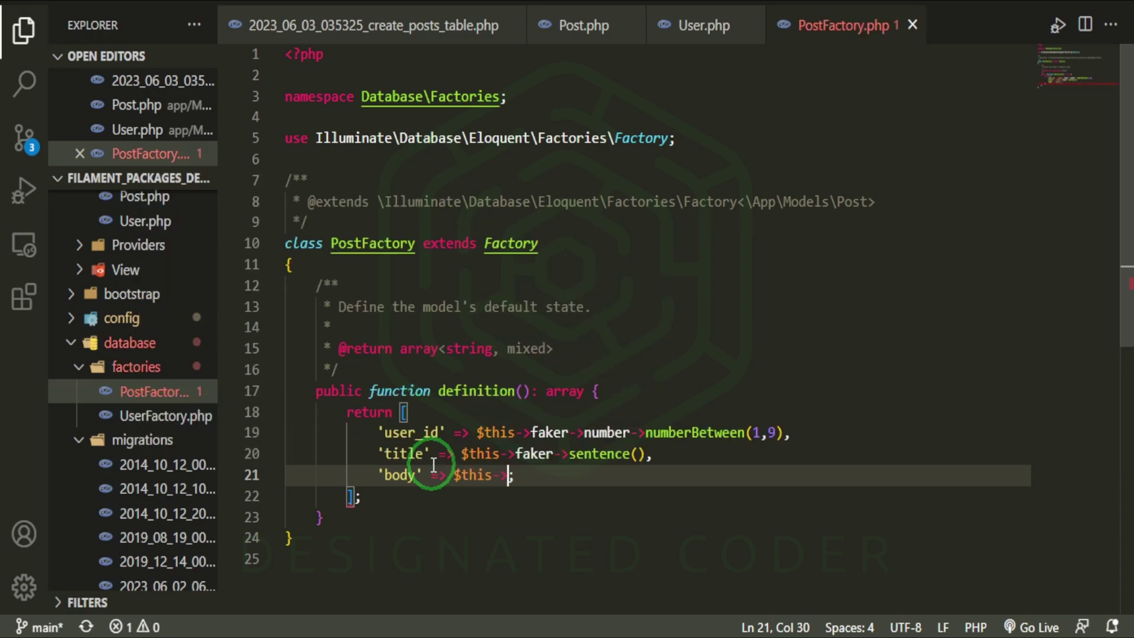
{"action": "type", "text": "faker->par"}
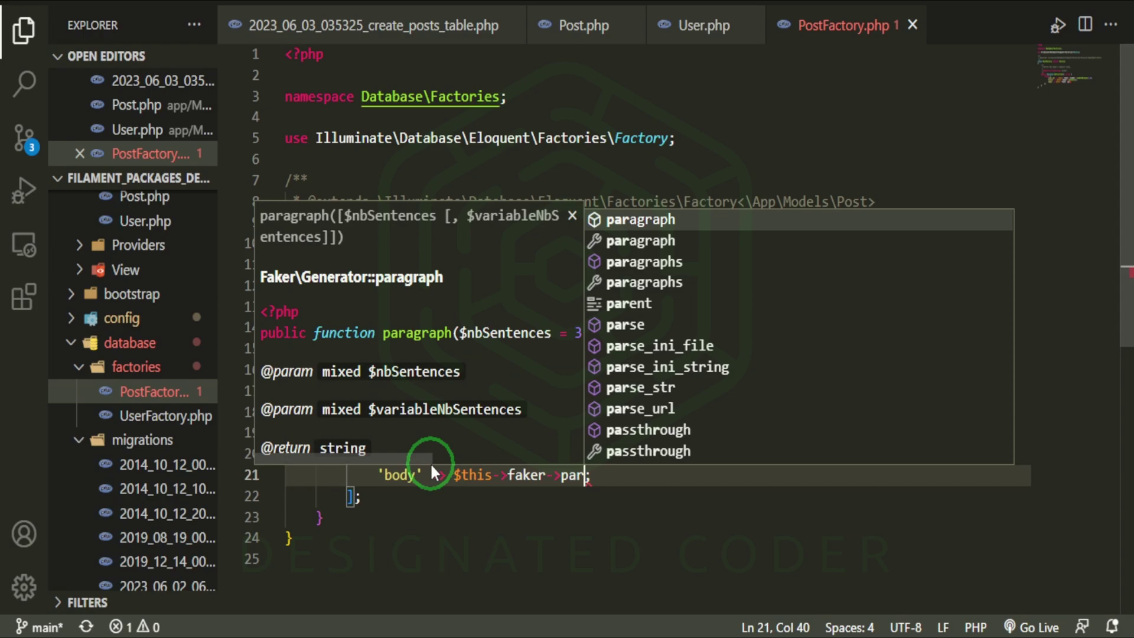
{"action": "type", "text": "agraph()"}
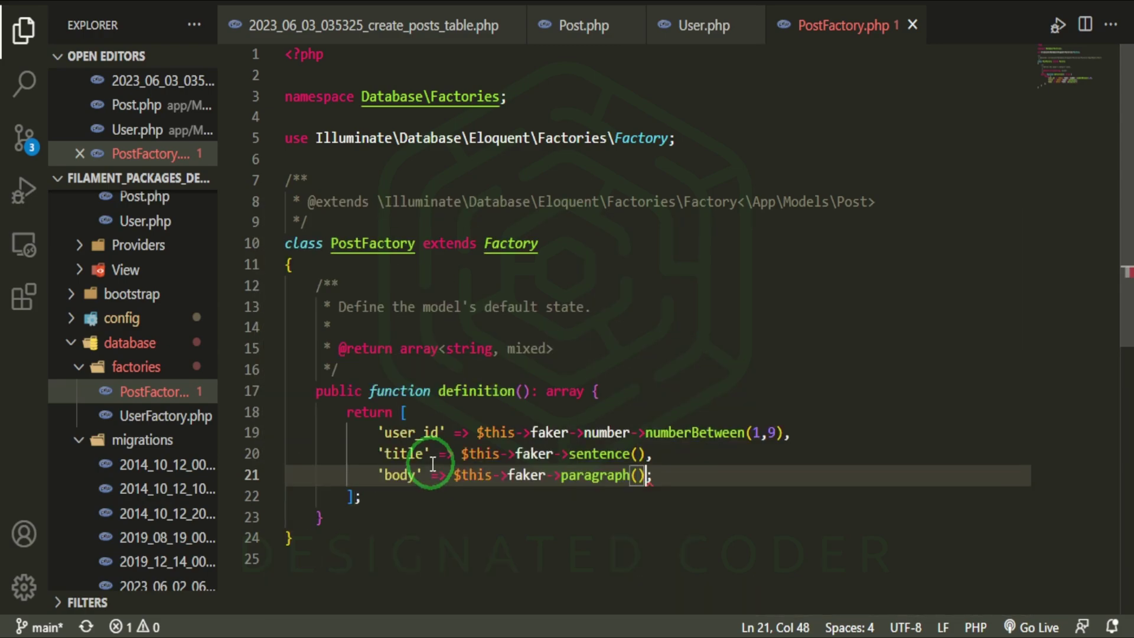
{"action": "key", "text": "Delete"}
Open DatabaseSeeder.php and comment out the roles and permissions seeder call
{"action": "left_click", "coordinate": [133, 441]}
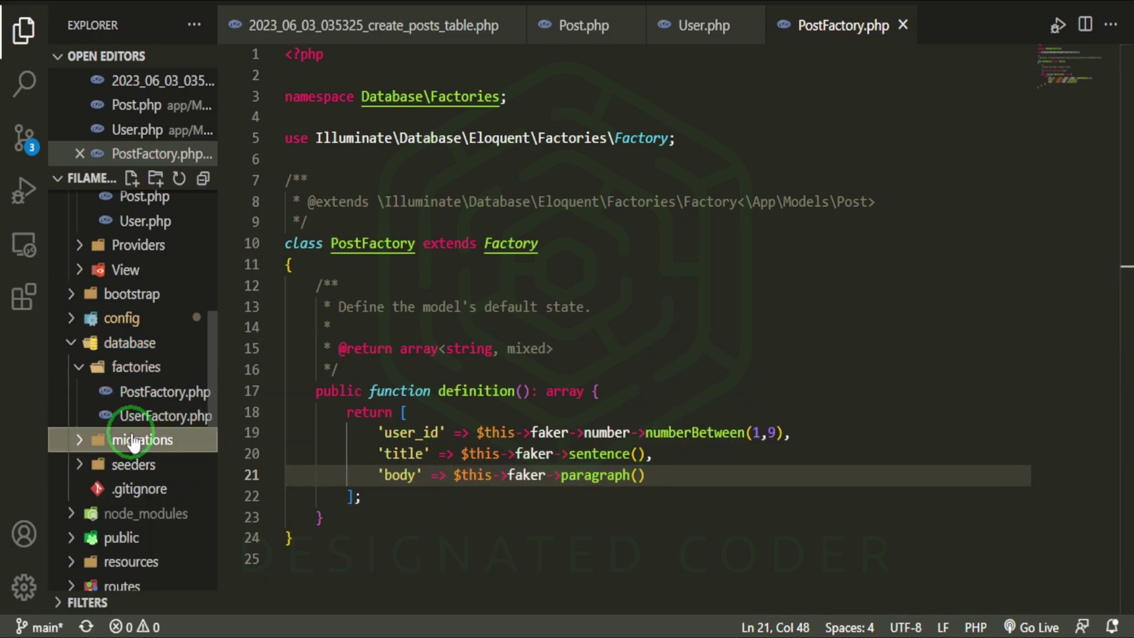
{"action": "left_click", "coordinate": [129, 465]}
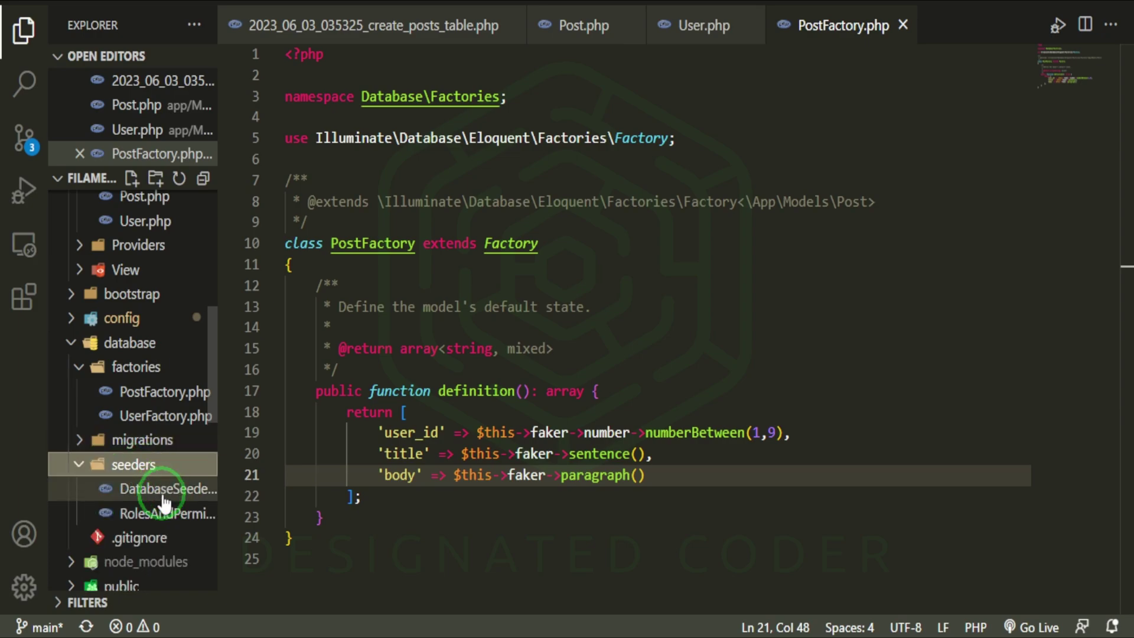
{"action": "left_click", "coordinate": [164, 496]}
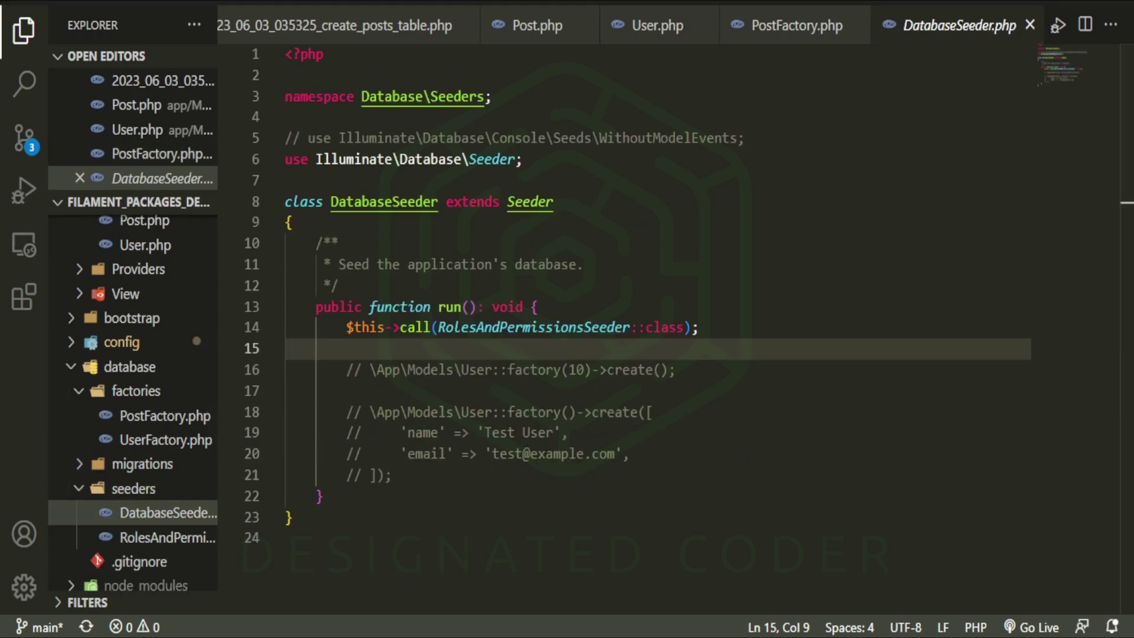
{"action": "left_click", "coordinate": [554, 327]}
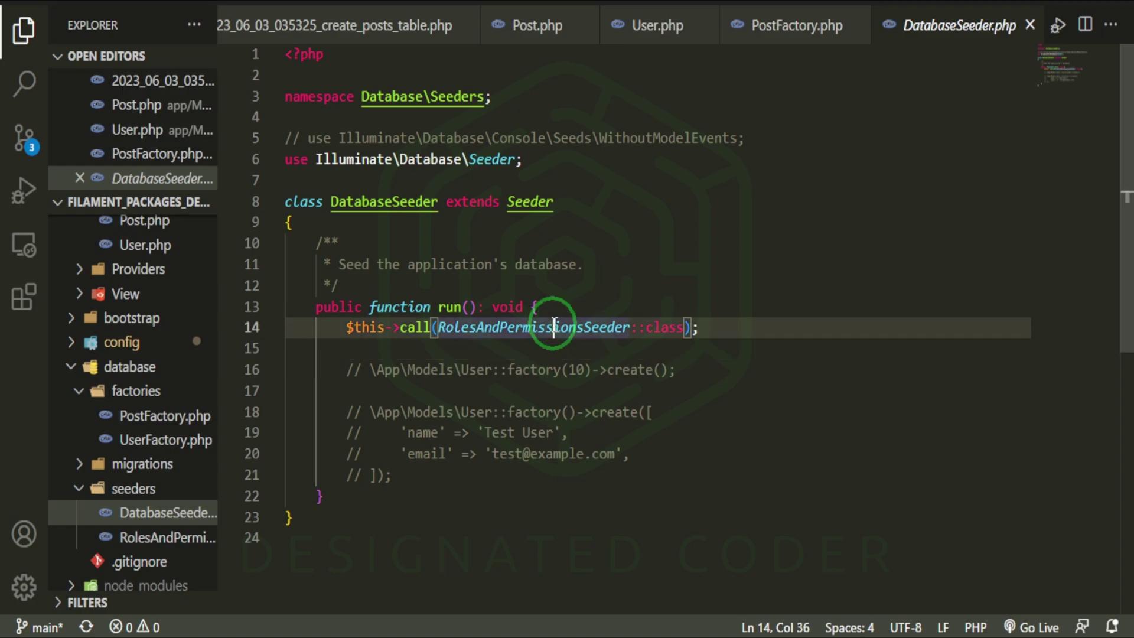
{"action": "key", "text": "ctrl+slash"}
{"action": "key", "text": "Down"}
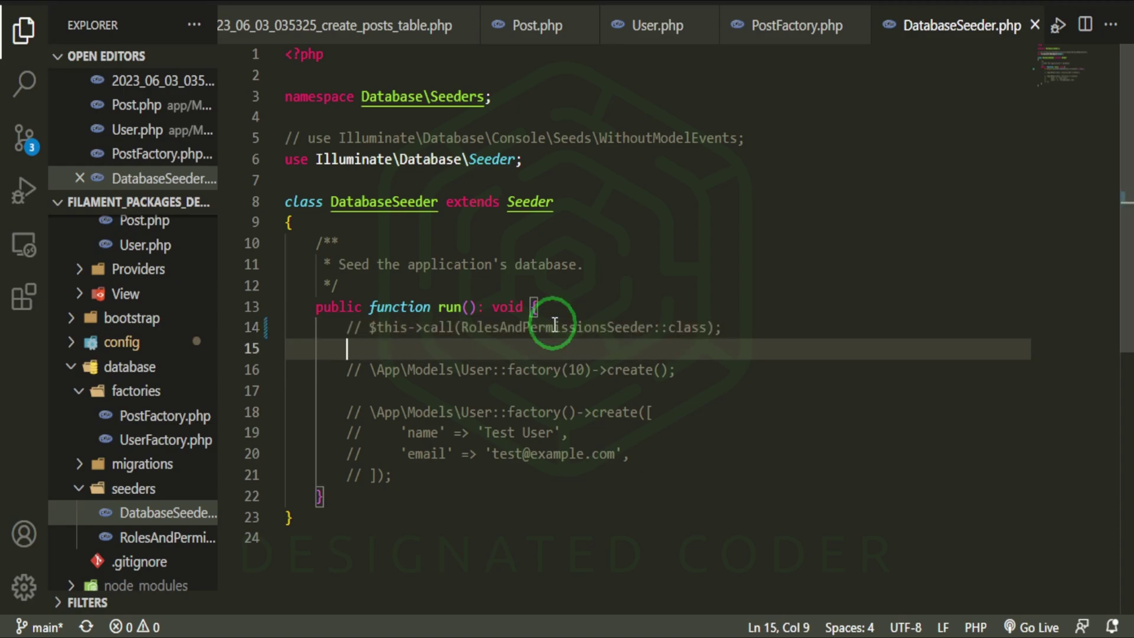
{"action": "type", "text": "App\\"}
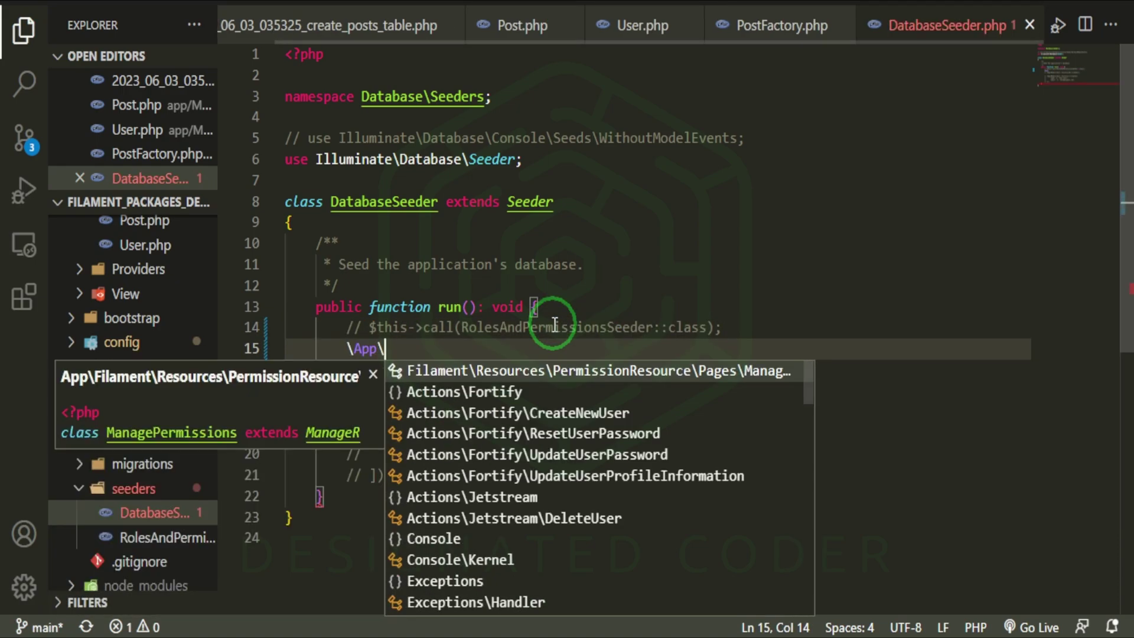
{"action": "type", "text": "Models\\Post"}
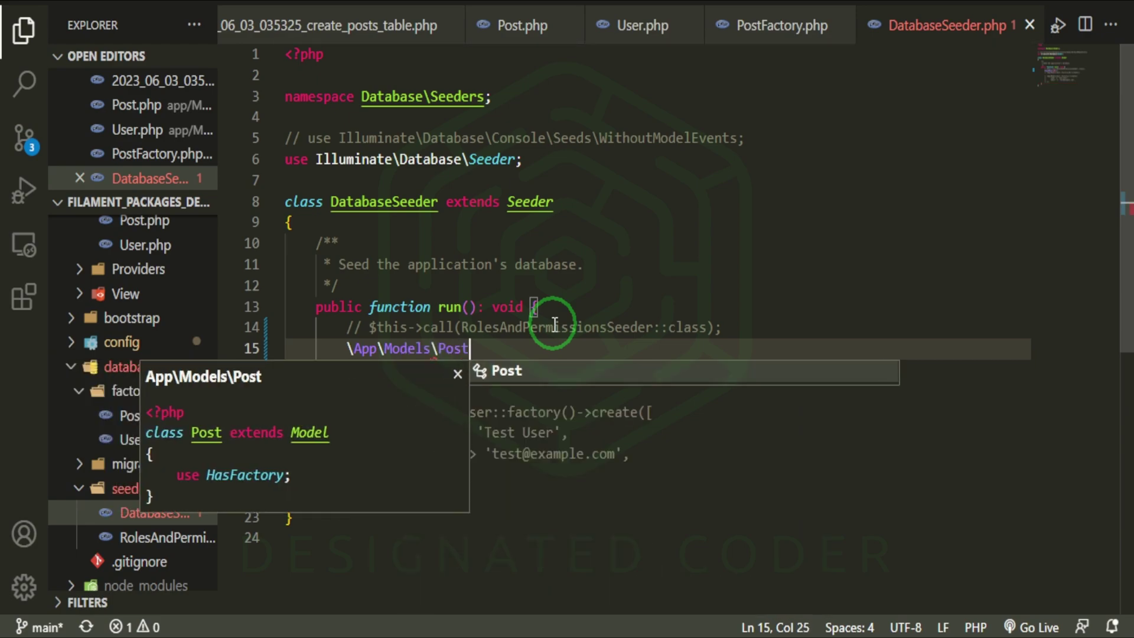
{"action": "type", "text": "::fa"}
Add \App\Models\Post::factory(50)->create(); to the seeder
{"action": "key", "text": "Return"}
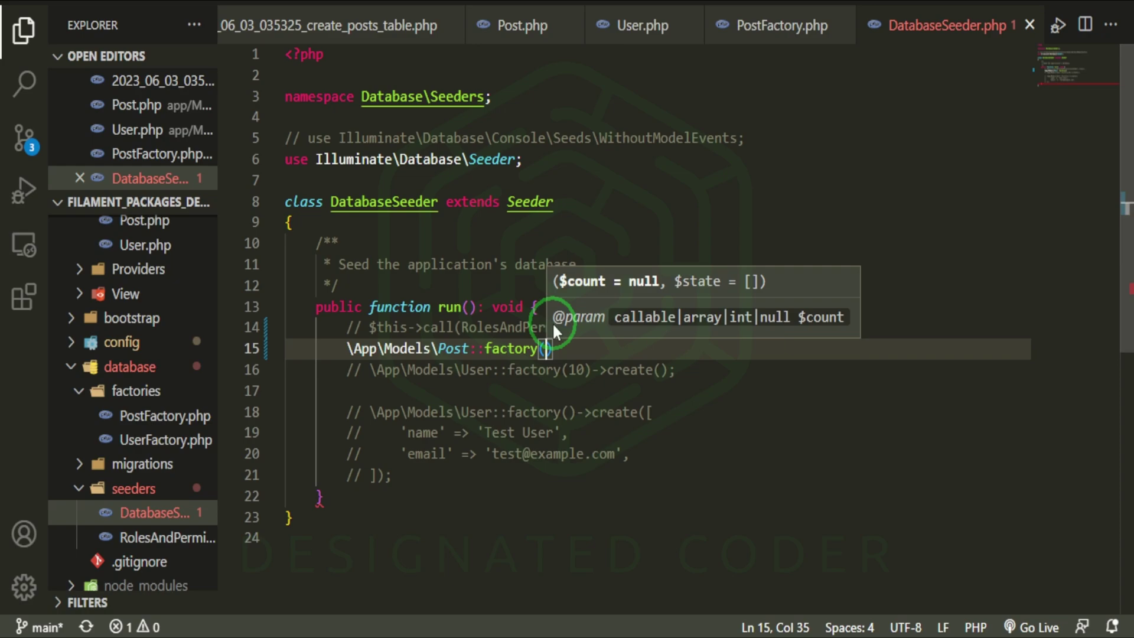
{"action": "type", "text": "100)"}
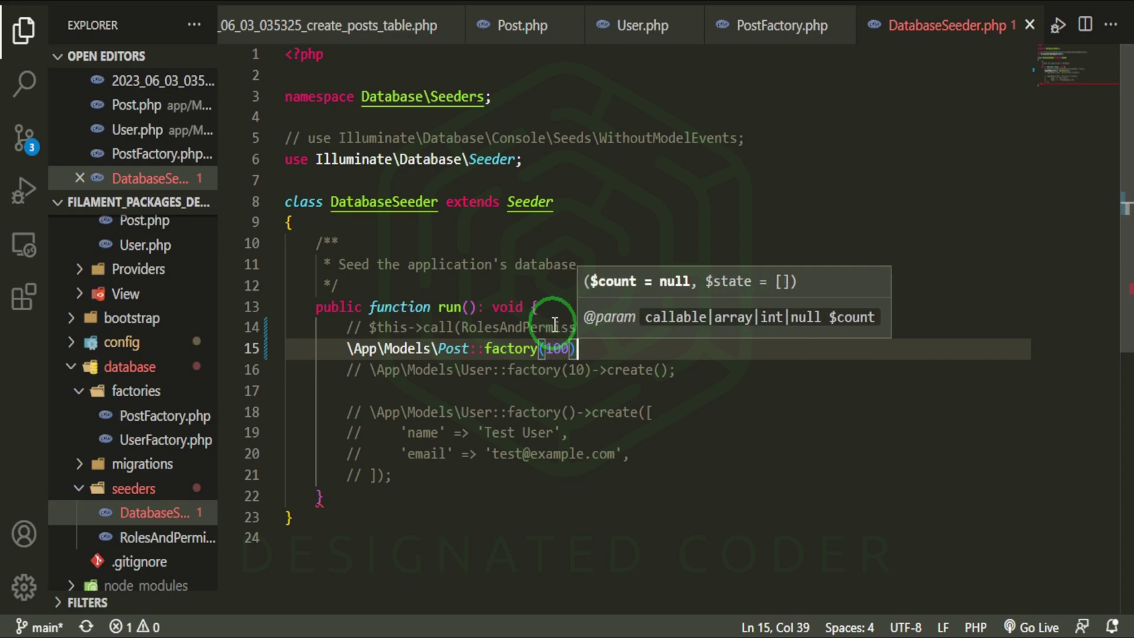
{"action": "type", "text": "->create"}
{"action": "key", "text": "Return"}
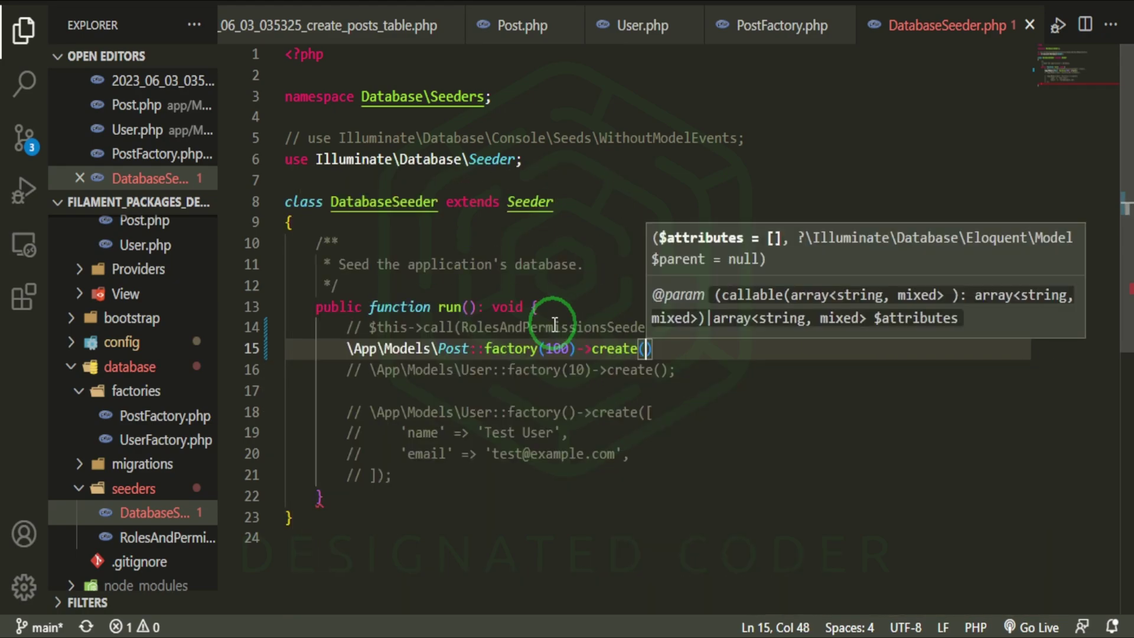
{"action": "type", "text": ");"}
{"action": "key", "text": "Return"}
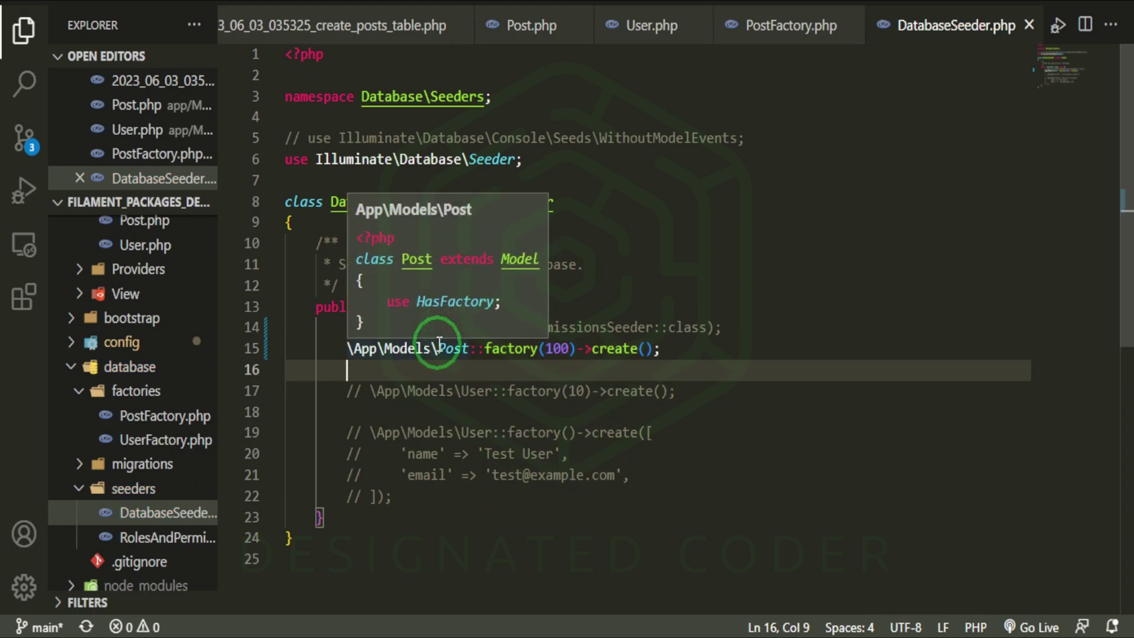
{"action": "mouse_move", "coordinate": [511, 348]}
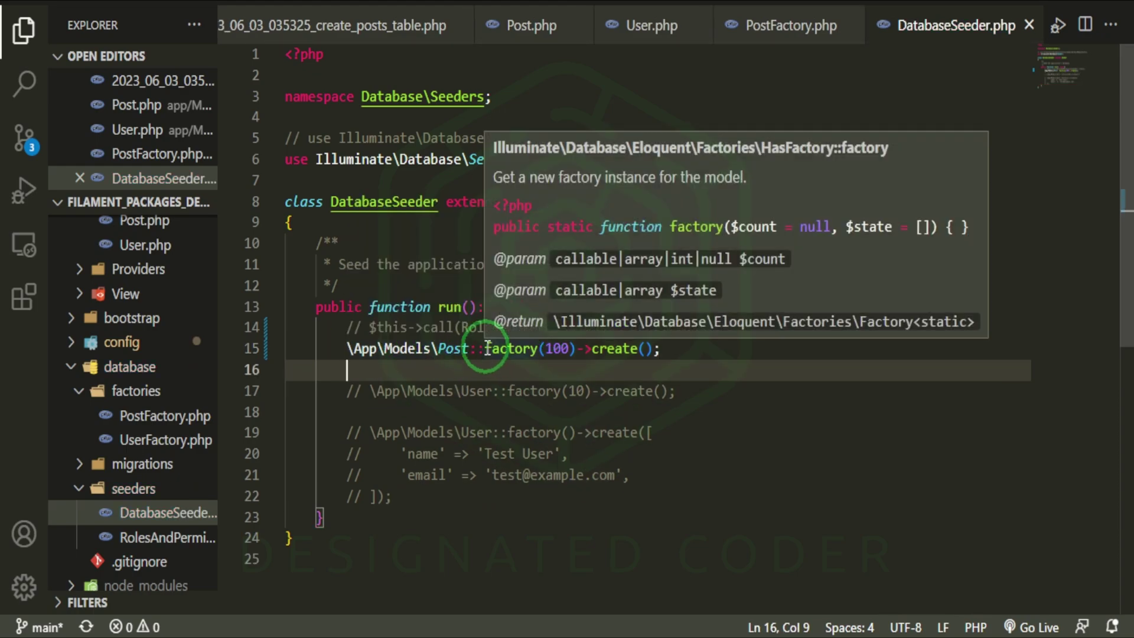
{"action": "double_click", "coordinate": [559, 348]}
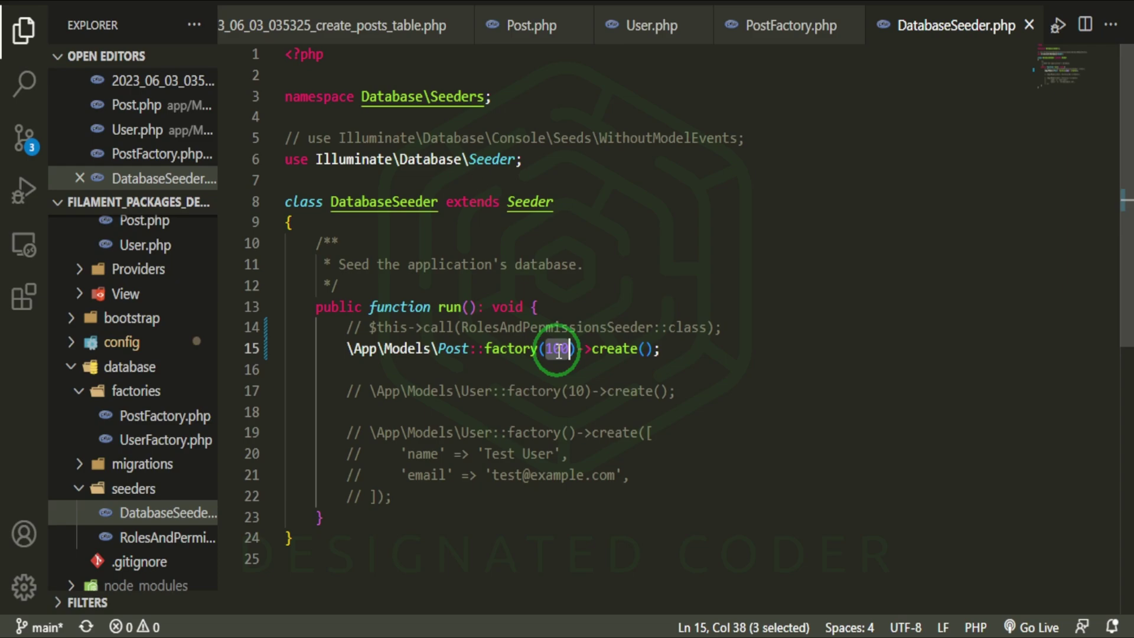
{"action": "type", "text": "50"}
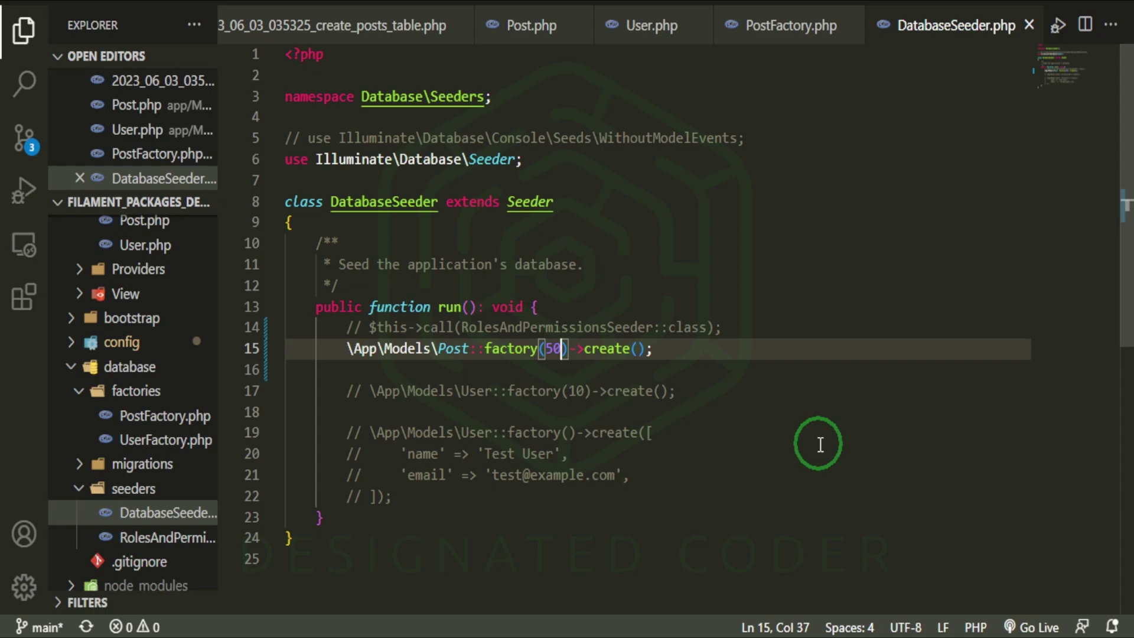
{"action": "key", "text": "ctrl+grave"}
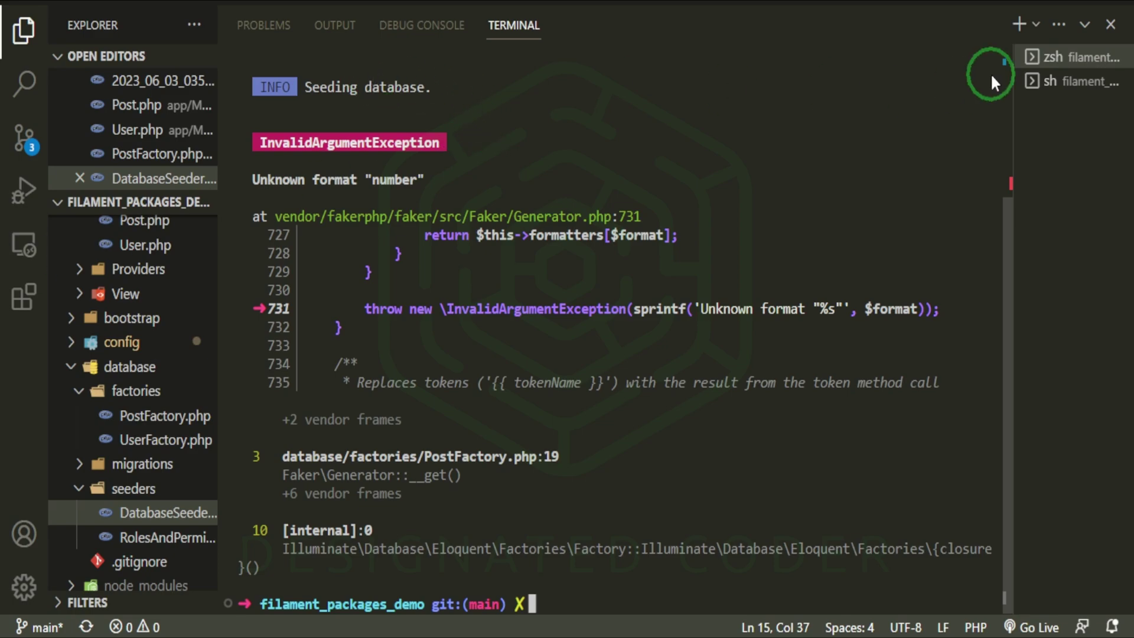
Delete the invalid 'number->' call on line 19 of PostFactory.php
{"action": "left_click", "coordinate": [1081, 25]}
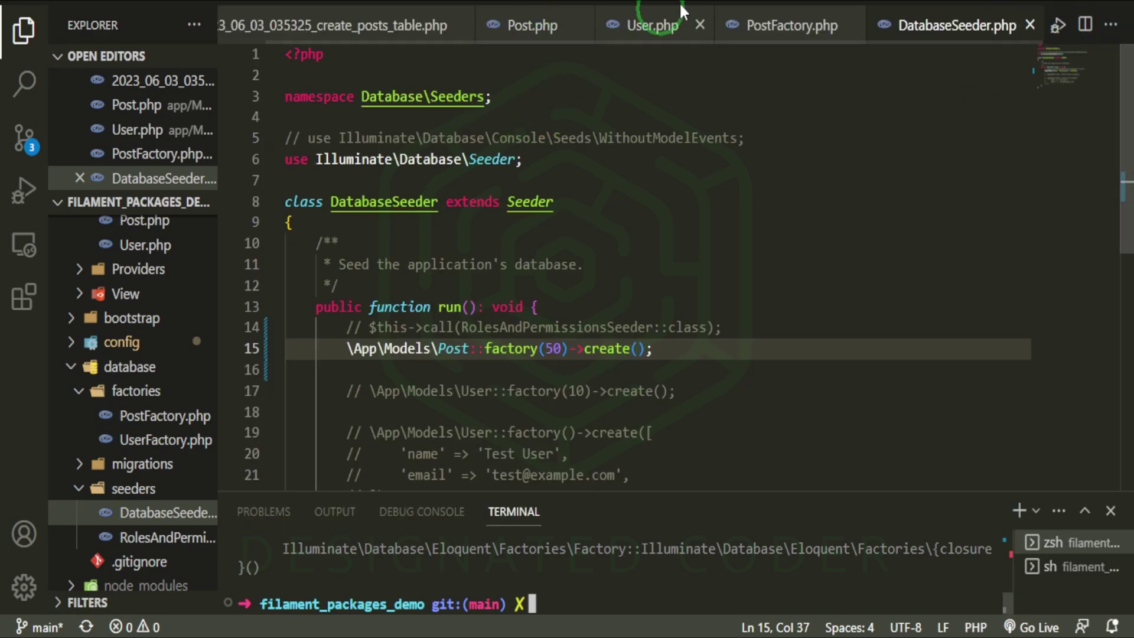
{"action": "left_click", "coordinate": [798, 26]}
{"action": "double_click", "coordinate": [606, 434]}
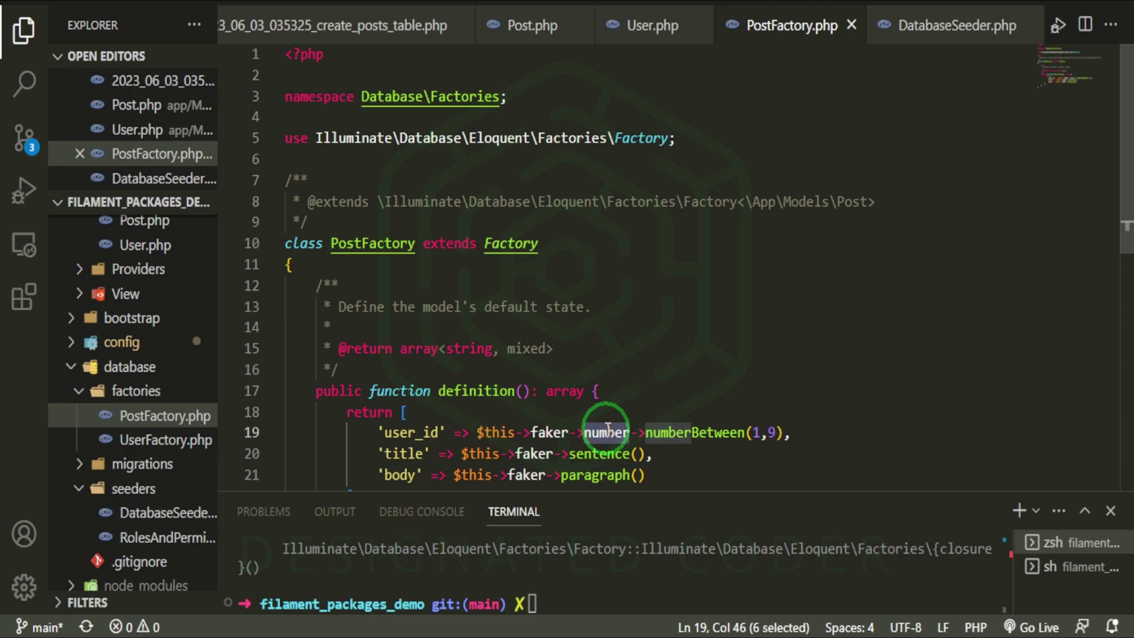
{"action": "key", "text": "BackSpace"}
{"action": "key", "text": "BackSpace"}
{"action": "key", "text": "BackSpace"}
Rerun the seeder, then recall the migrate-and-seed command and drop its php prefix
{"action": "left_click", "coordinate": [1084, 511]}
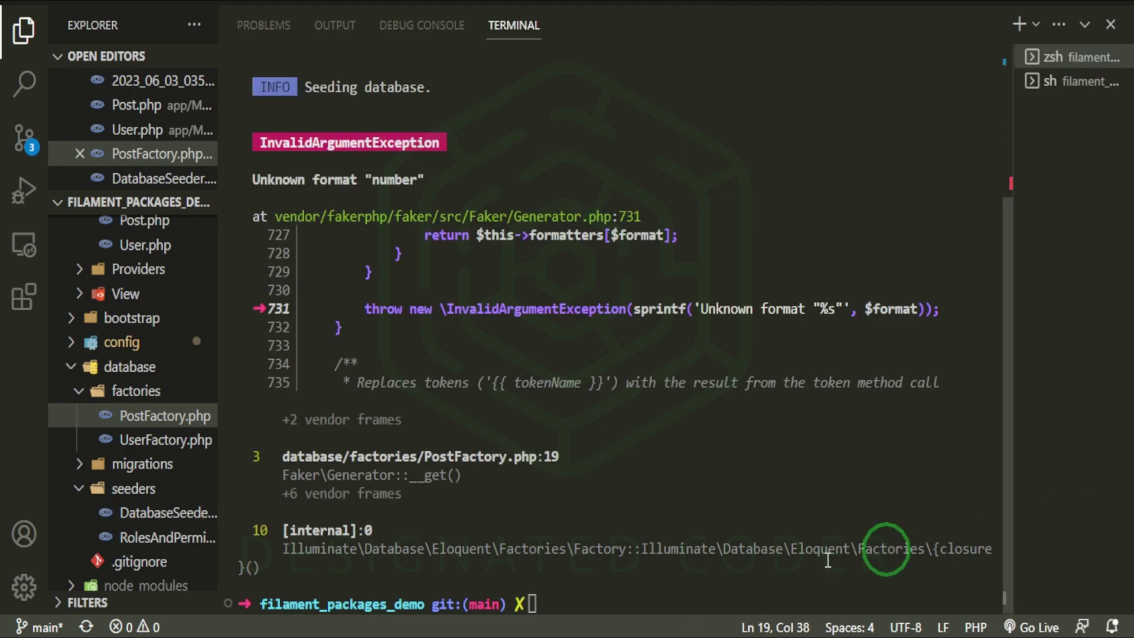
{"action": "left_click", "coordinate": [629, 604]}
{"action": "type", "text": "clear"}
{"action": "key", "text": "Return"}
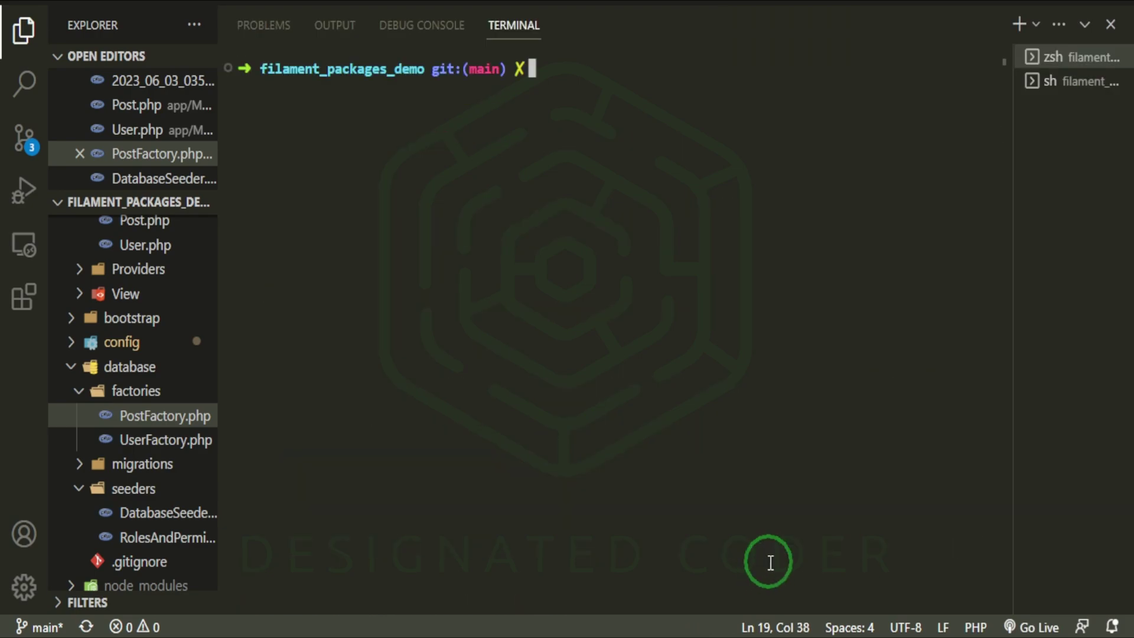
{"action": "key", "text": "Up"}
{"action": "key", "text": "Return"}
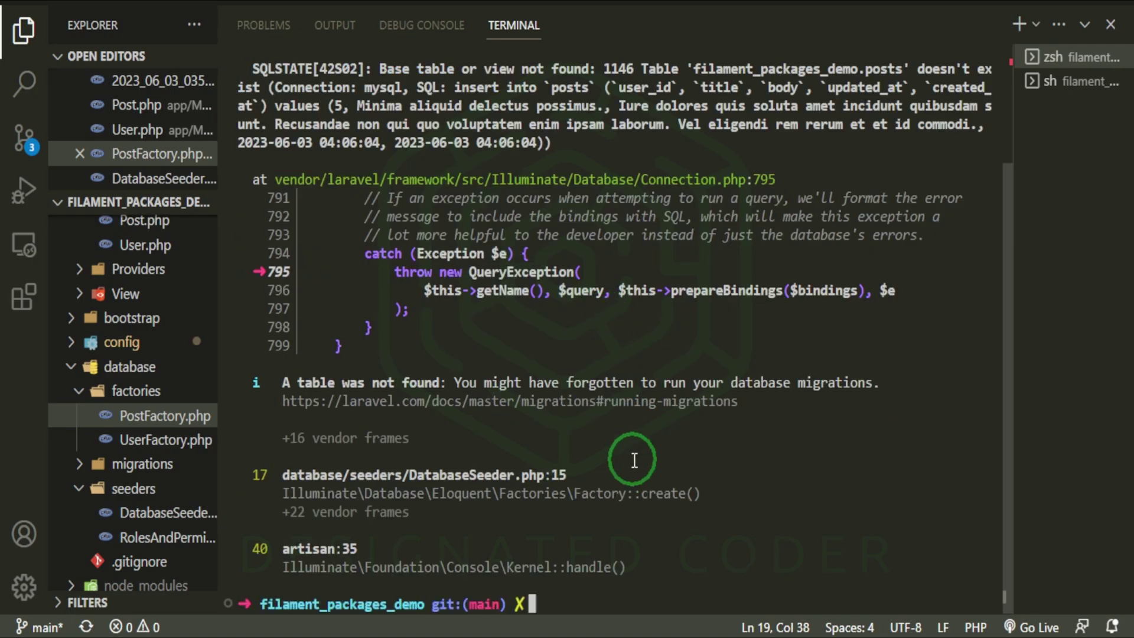
{"action": "key", "text": "Return"}
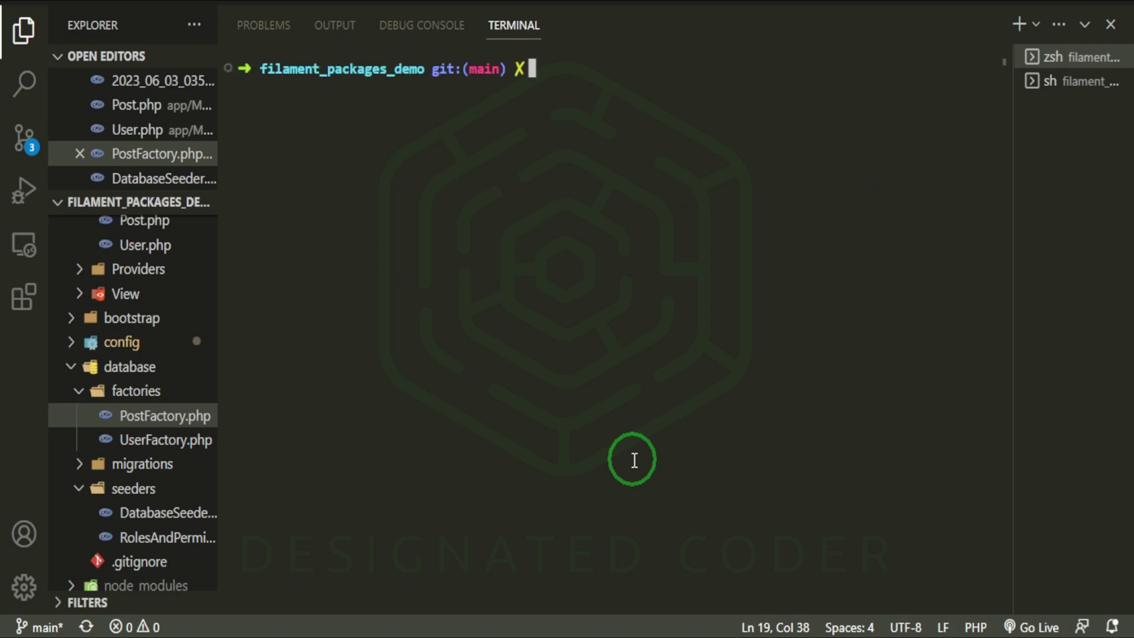
{"action": "type", "text": "clear"}
{"action": "key", "text": "Up"}
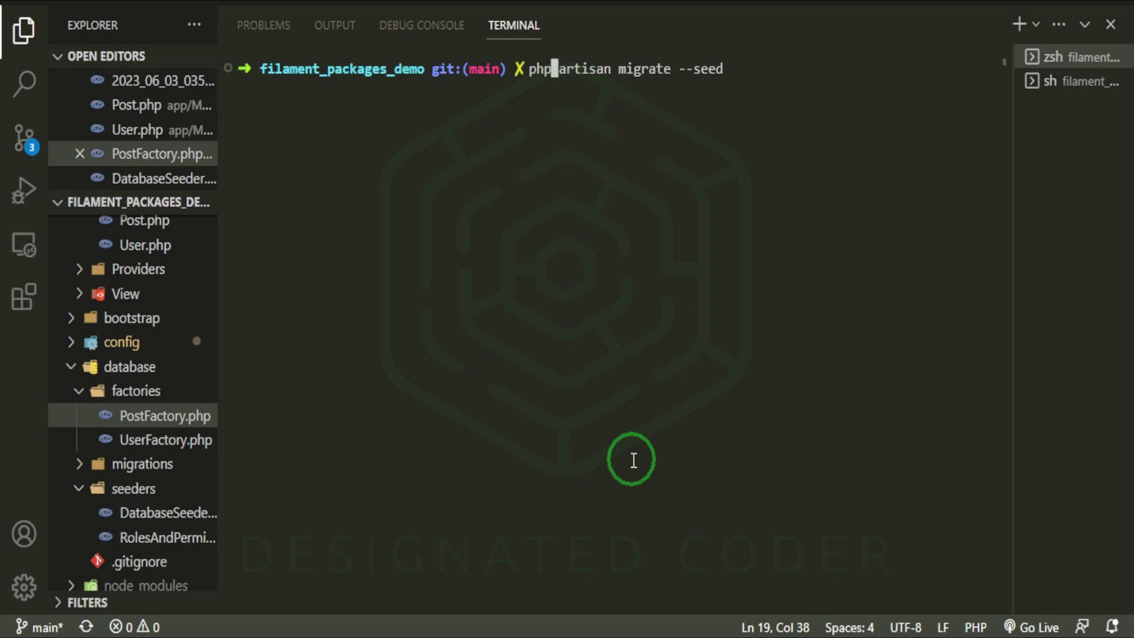
{"action": "key", "text": "BackSpace"}
{"action": "key", "text": "BackSpace"}
{"action": "key", "text": "BackSpace"}
{"action": "type", "text": "sail"}
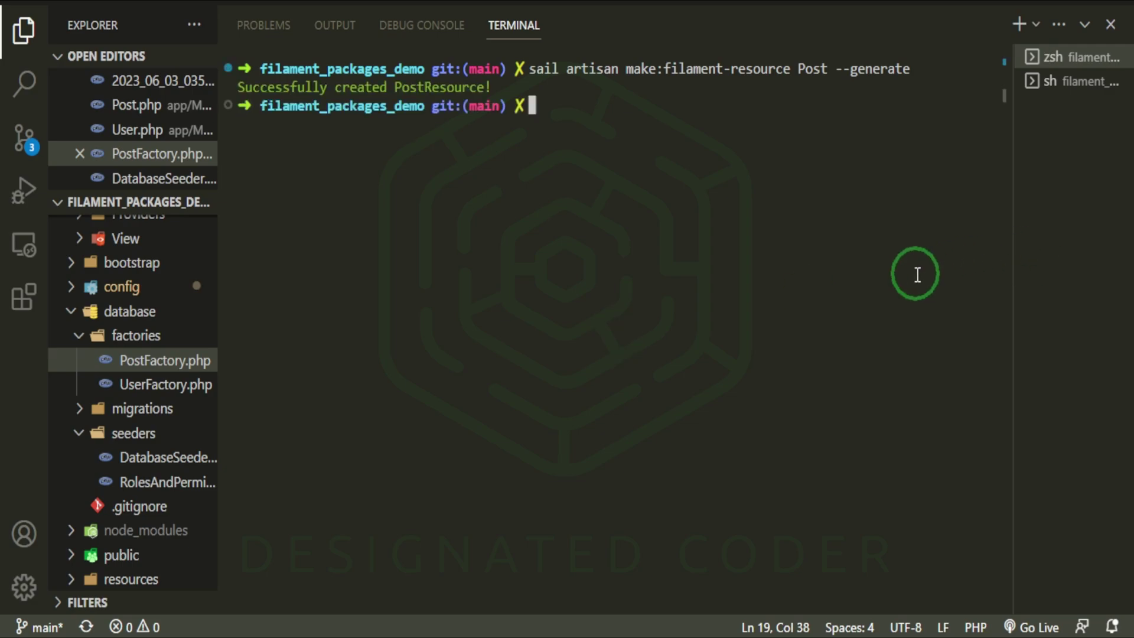
{"action": "key", "text": "ctrl+grave"}
{"action": "left_click", "coordinate": [203, 55]}
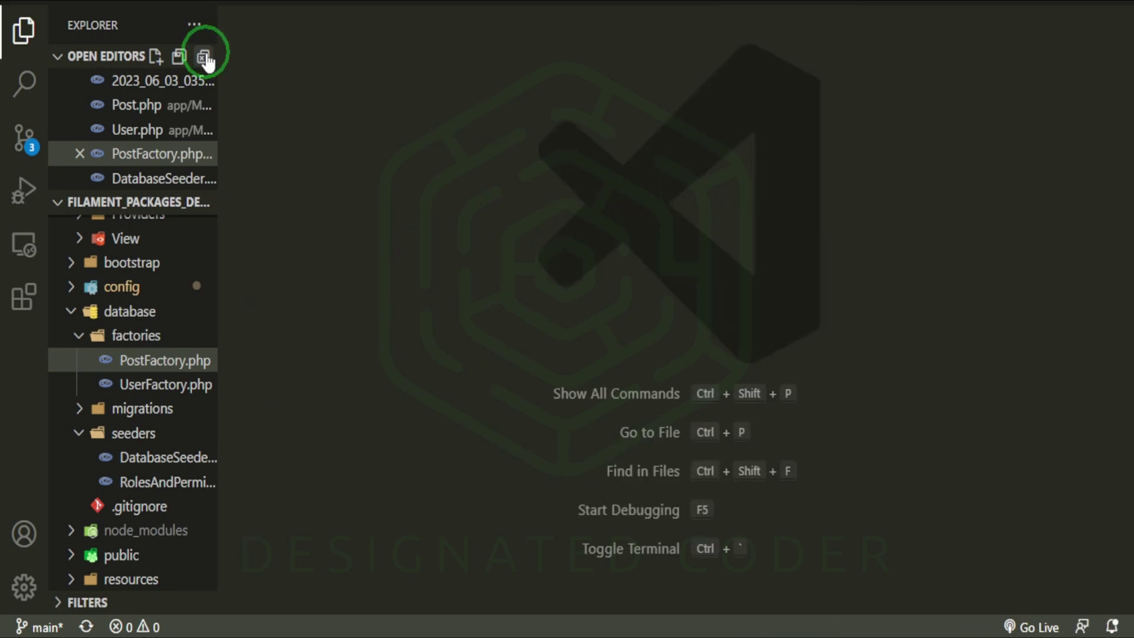
{"action": "left_click", "coordinate": [203, 79]}
{"action": "scroll", "coordinate": [124, 304], "scroll_direction": "up", "scroll_amount": 5}
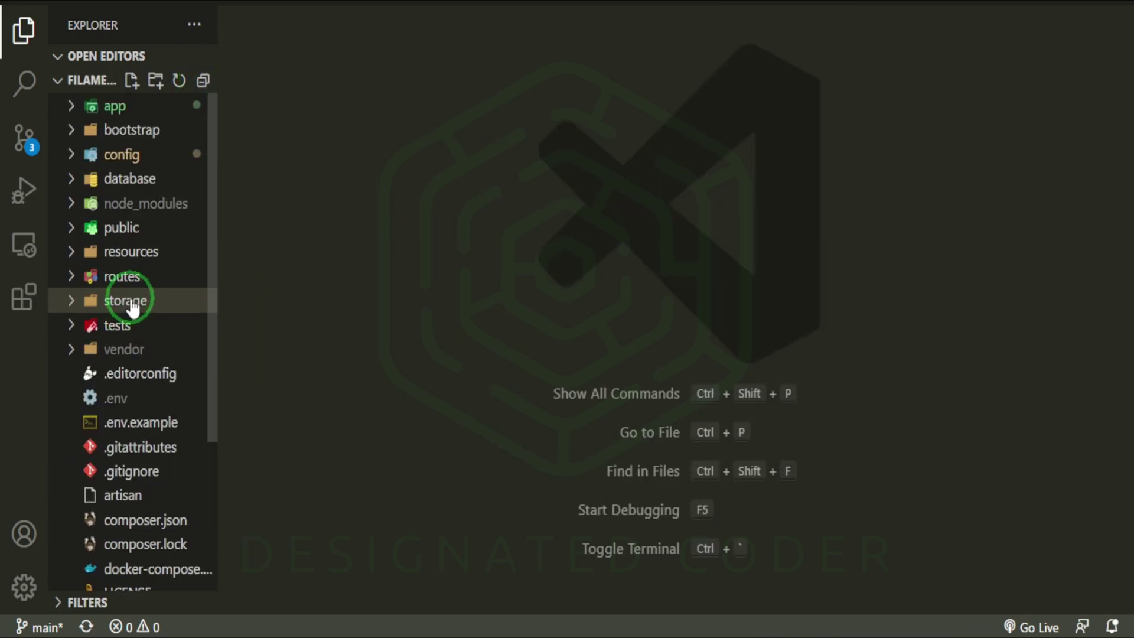
{"action": "left_click", "coordinate": [114, 106]}
{"action": "left_click", "coordinate": [157, 204]}
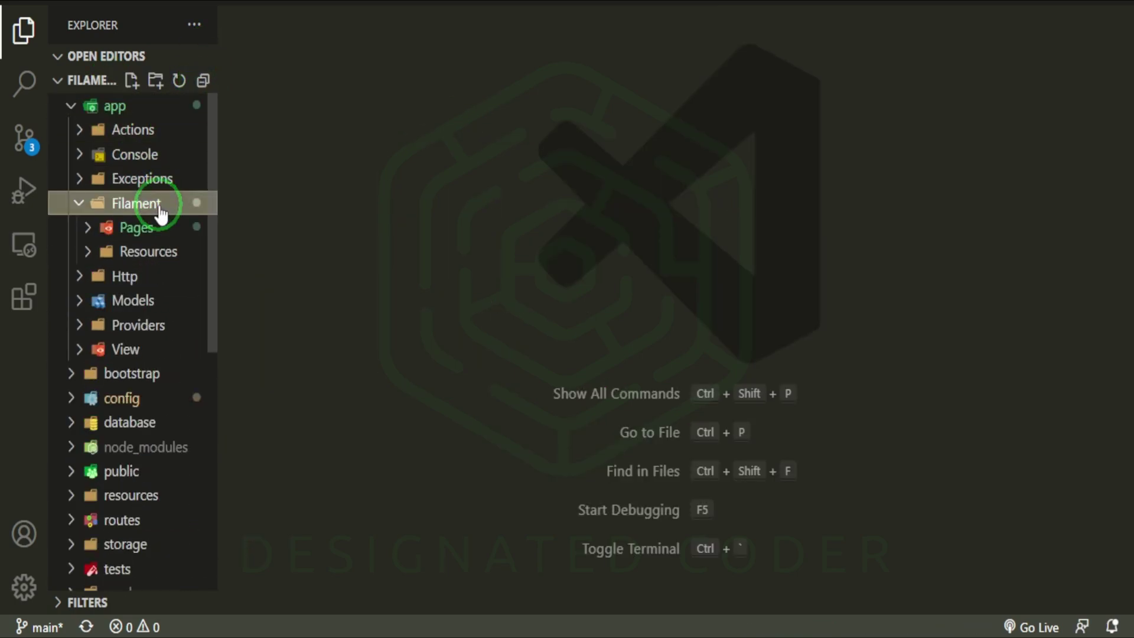
{"action": "left_click", "coordinate": [163, 238]}
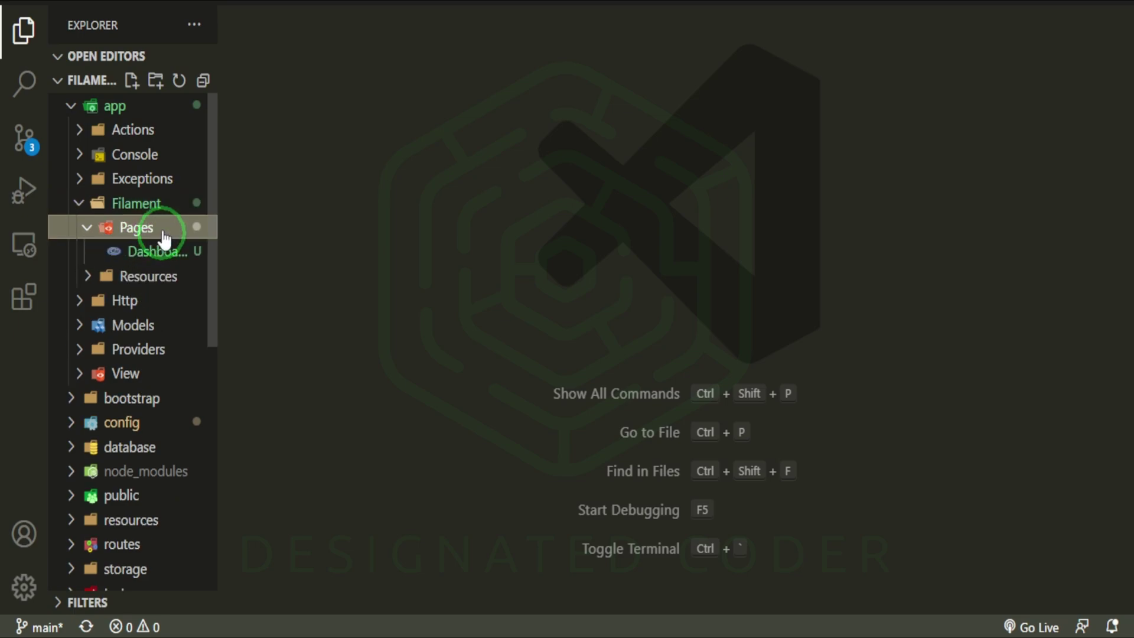
{"action": "left_click", "coordinate": [163, 256]}
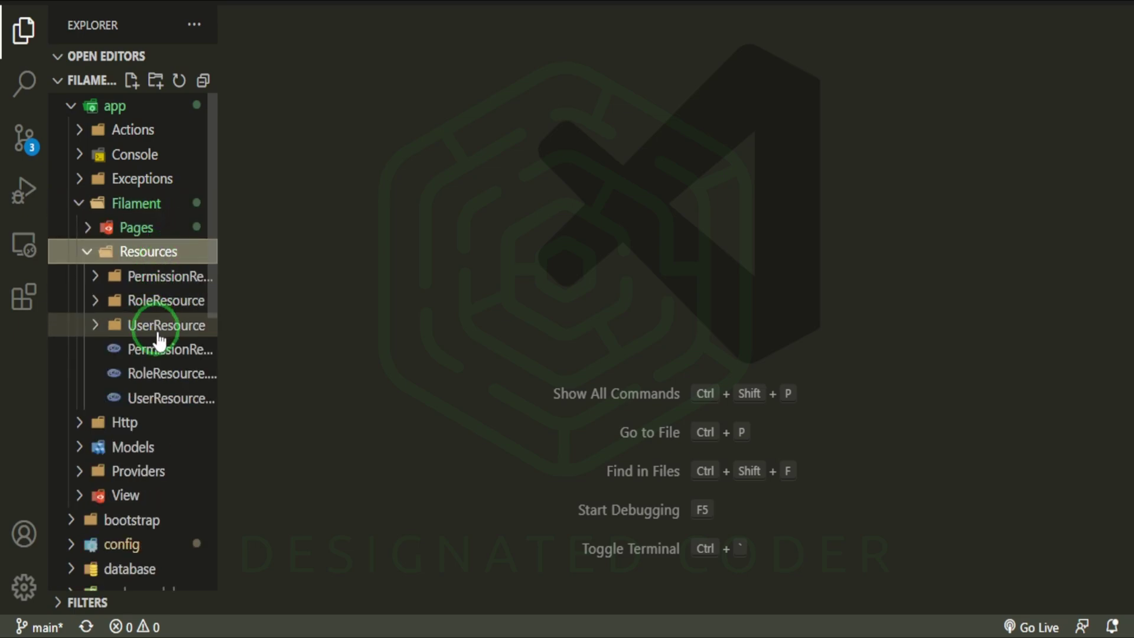
{"action": "left_click", "coordinate": [177, 81]}
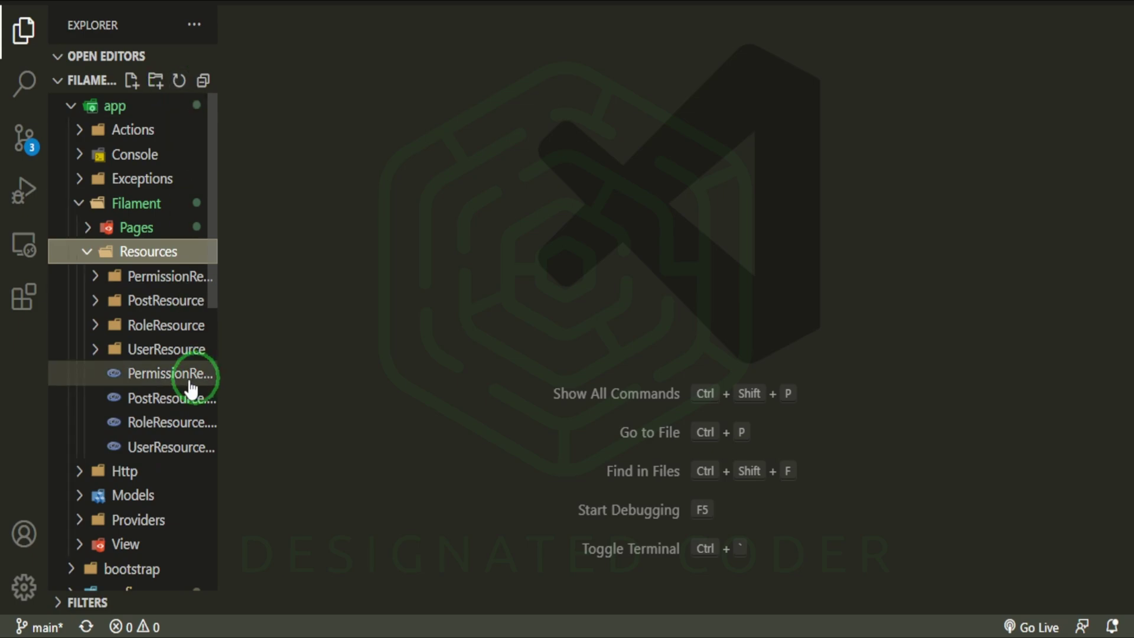
{"action": "left_click", "coordinate": [148, 303]}
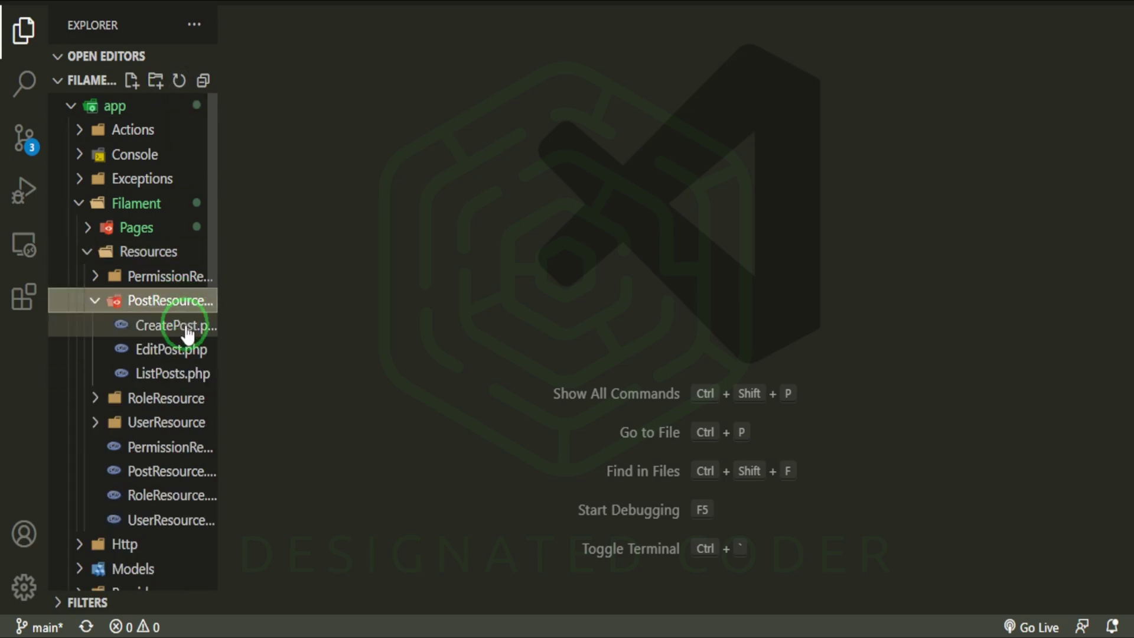
{"action": "left_click", "coordinate": [182, 328]}
{"action": "left_click", "coordinate": [157, 373]}
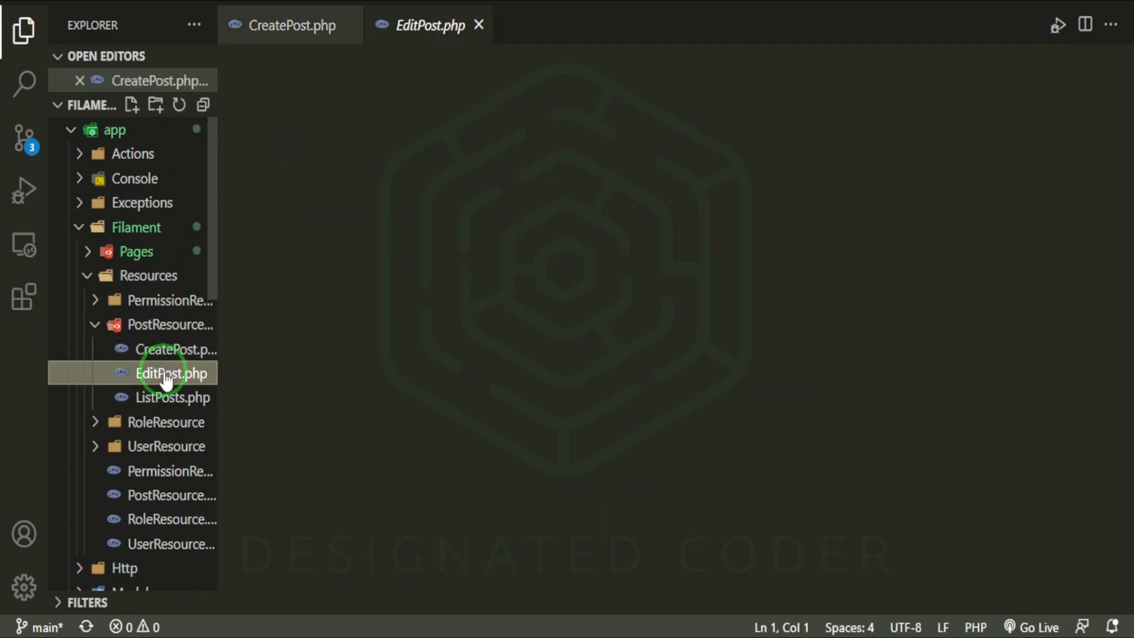
{"action": "left_click", "coordinate": [152, 303]}
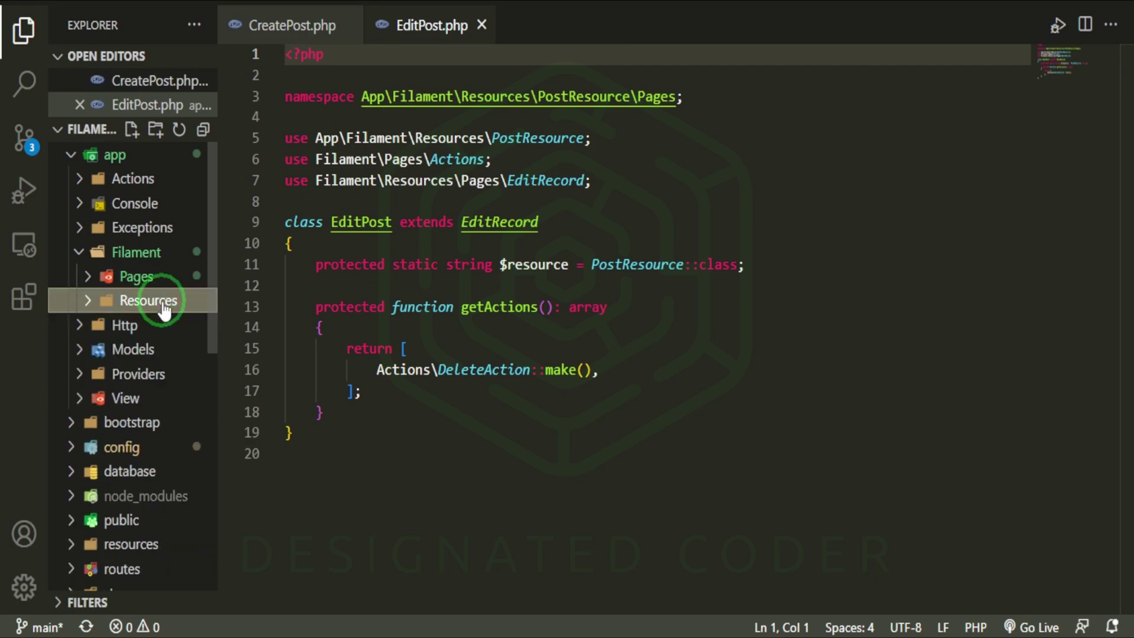
{"action": "left_click", "coordinate": [157, 303]}
{"action": "left_click", "coordinate": [164, 349]}
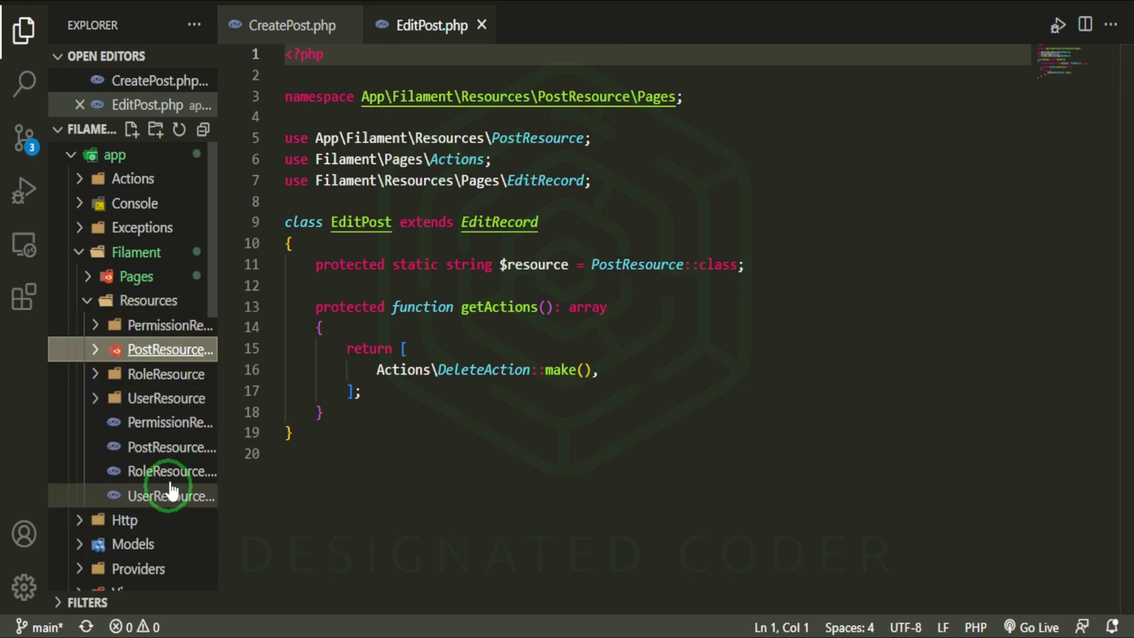
{"action": "left_click", "coordinate": [164, 449]}
{"action": "left_click", "coordinate": [603, 327]}
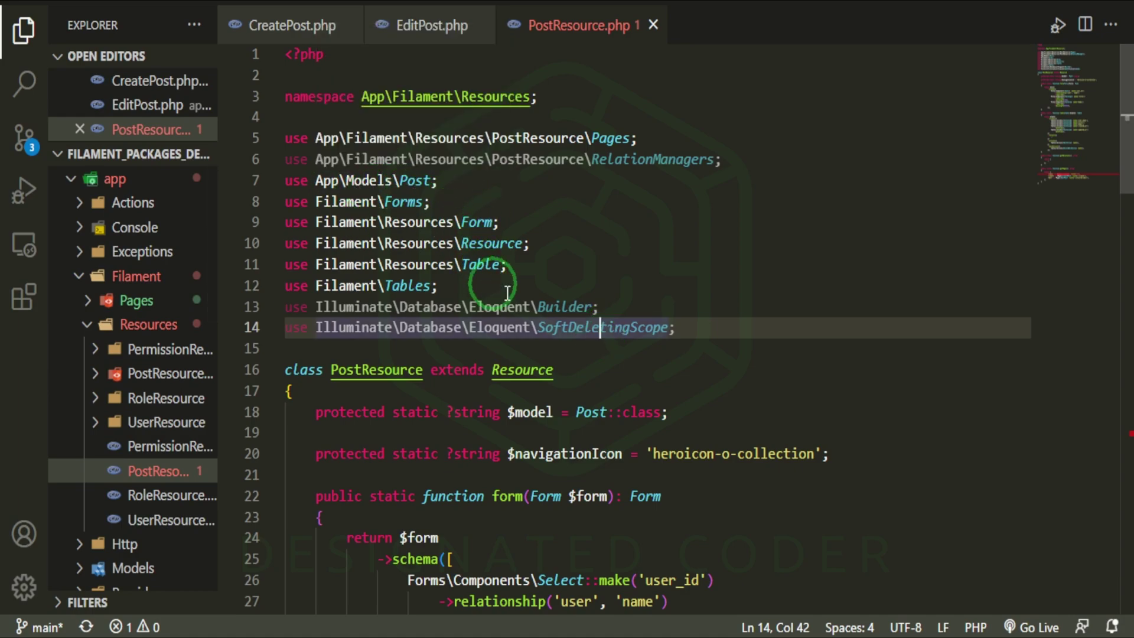
{"action": "scroll", "coordinate": [820, 463], "scroll_direction": "down", "scroll_amount": 3}
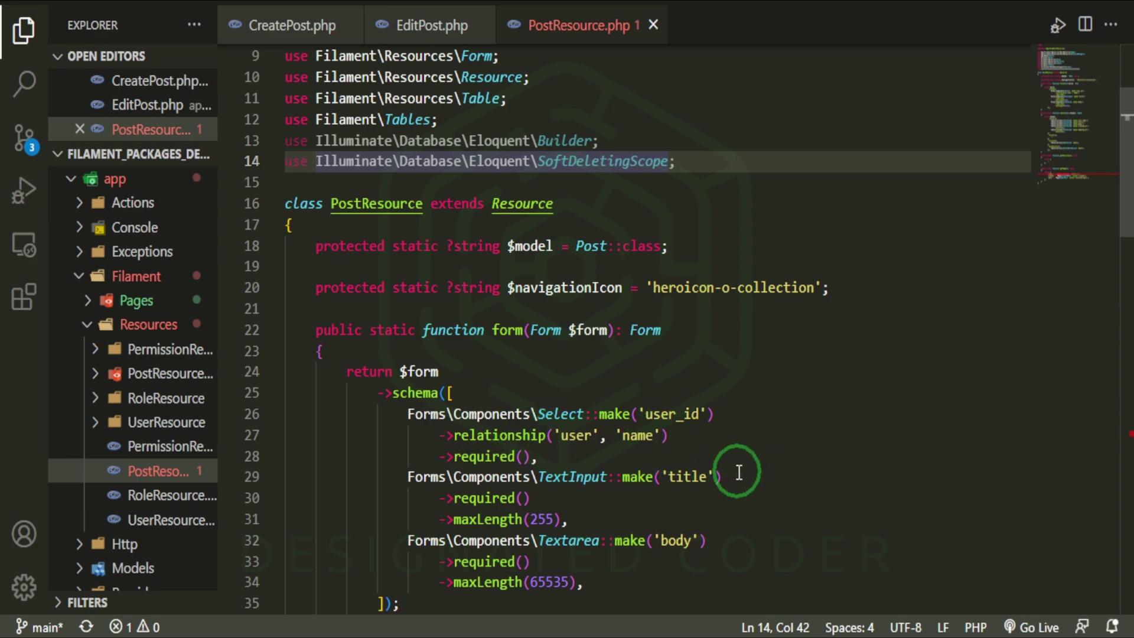
{"action": "scroll", "coordinate": [739, 471], "scroll_direction": "down", "scroll_amount": 2}
{"action": "scroll", "coordinate": [739, 469], "scroll_direction": "down", "scroll_amount": 2}
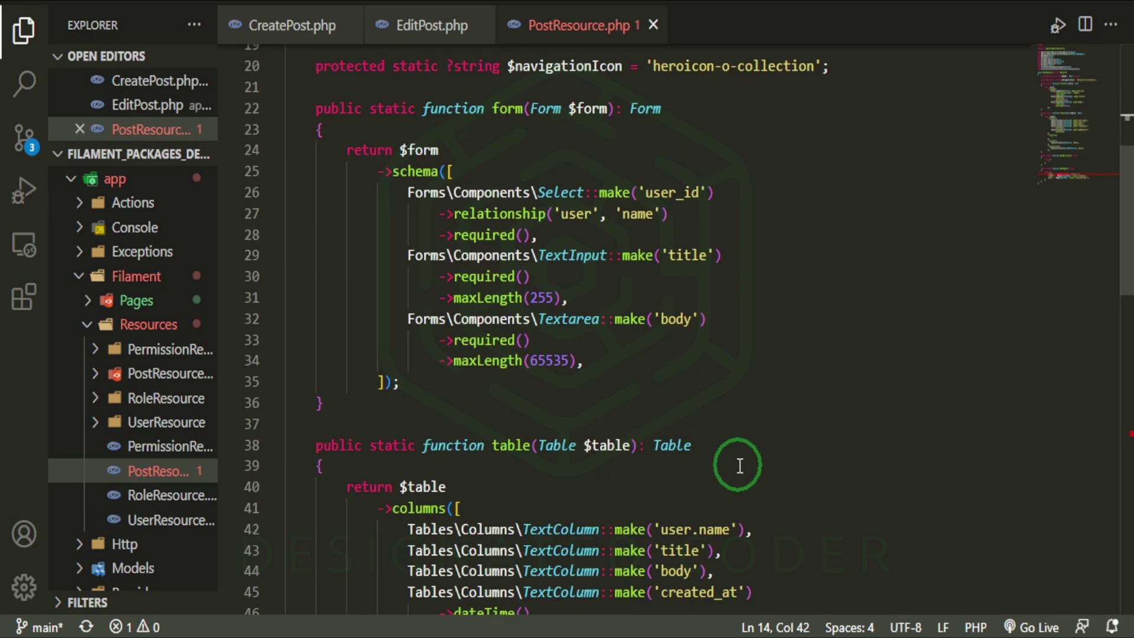
{"action": "scroll", "coordinate": [739, 468], "scroll_direction": "down", "scroll_amount": 2}
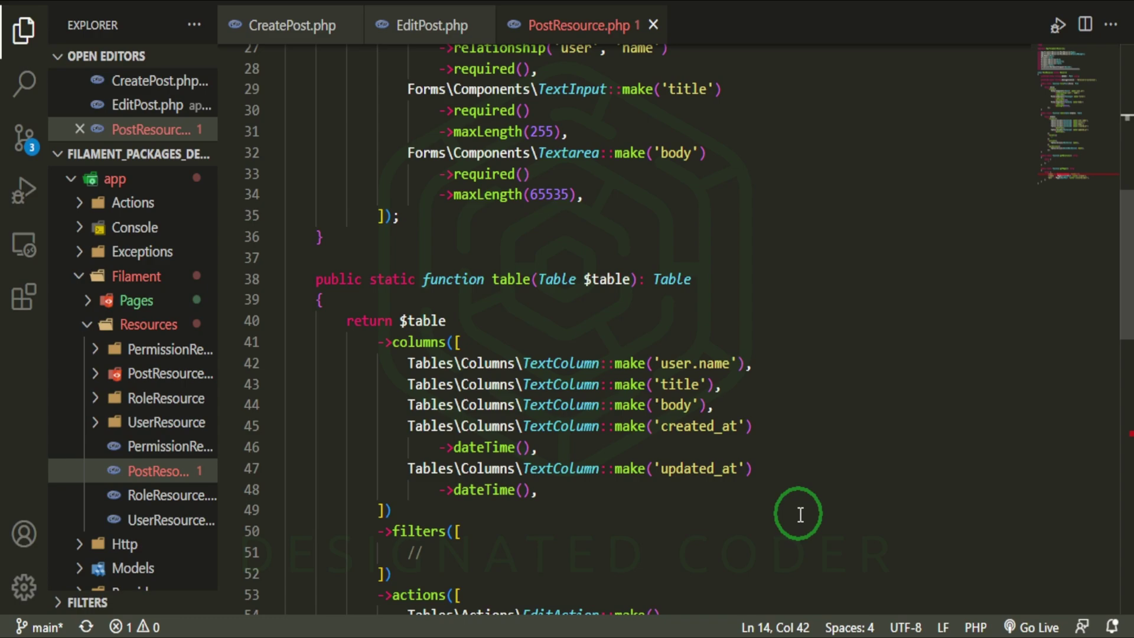
Open the Posts list from the sidebar in both the admin and second user's windows
{"action": "left_click", "coordinate": [886, 403]}
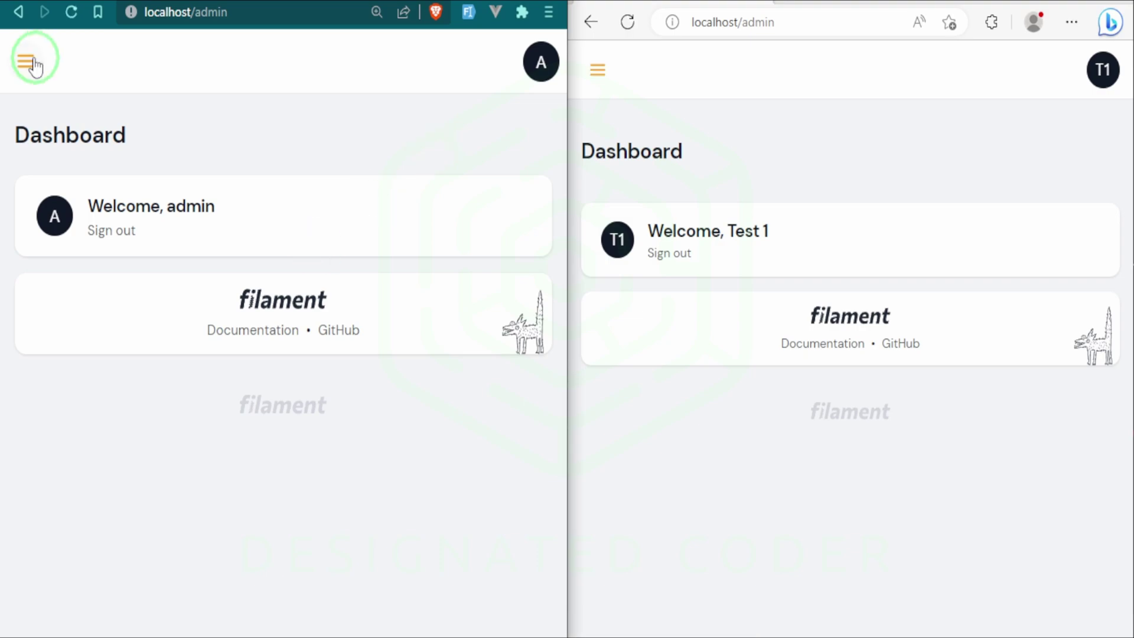
{"action": "left_click", "coordinate": [25, 61]}
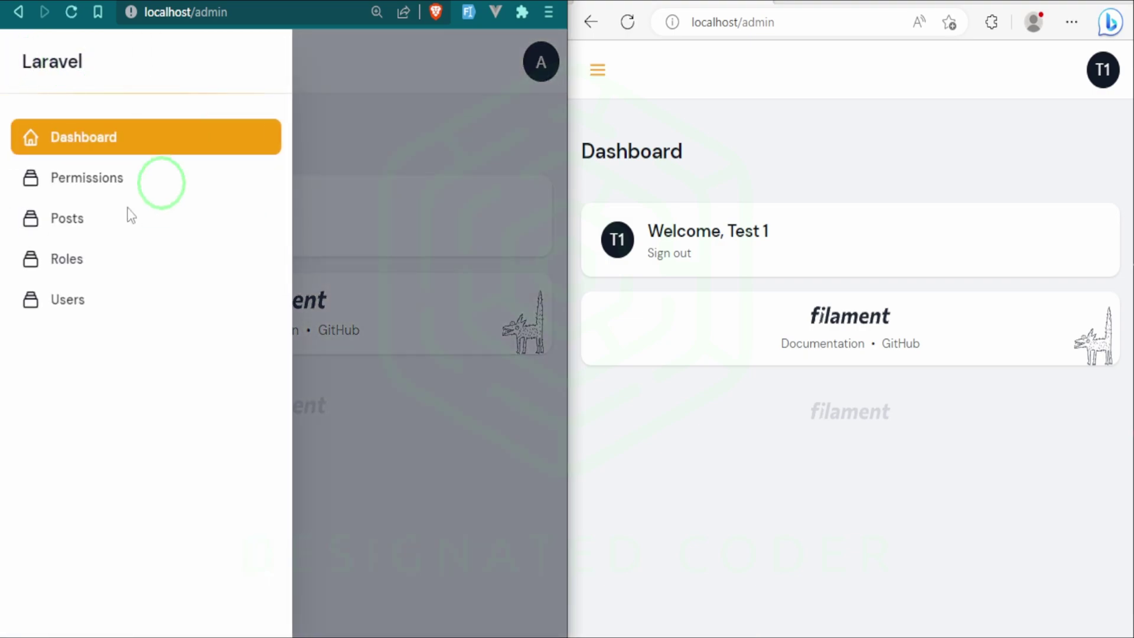
{"action": "left_click", "coordinate": [68, 220]}
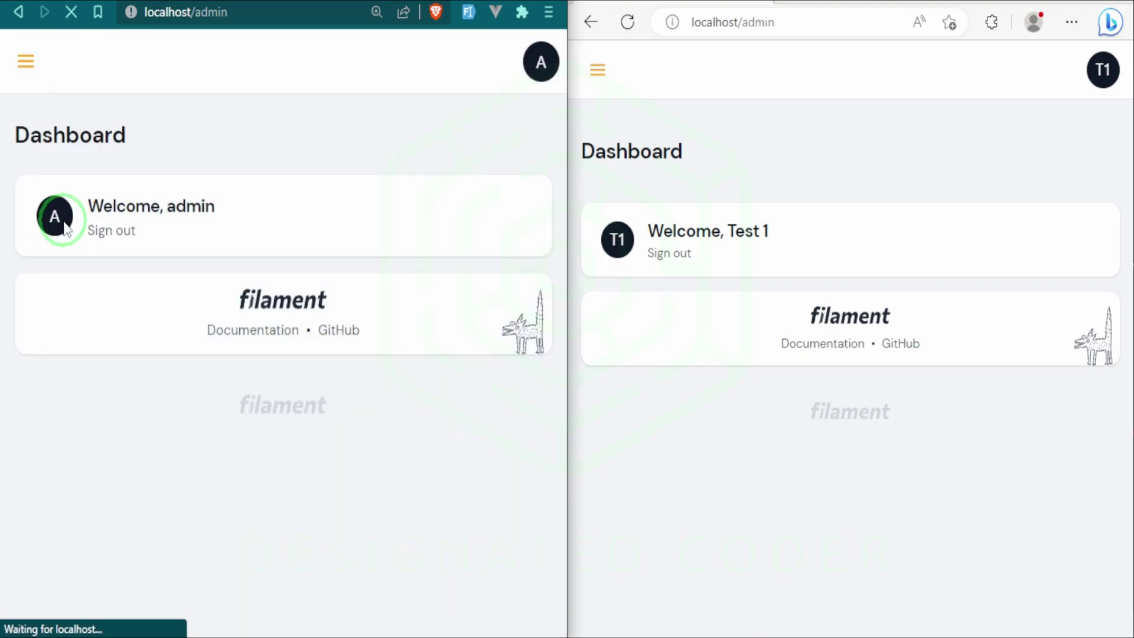
{"action": "left_click", "coordinate": [597, 69]}
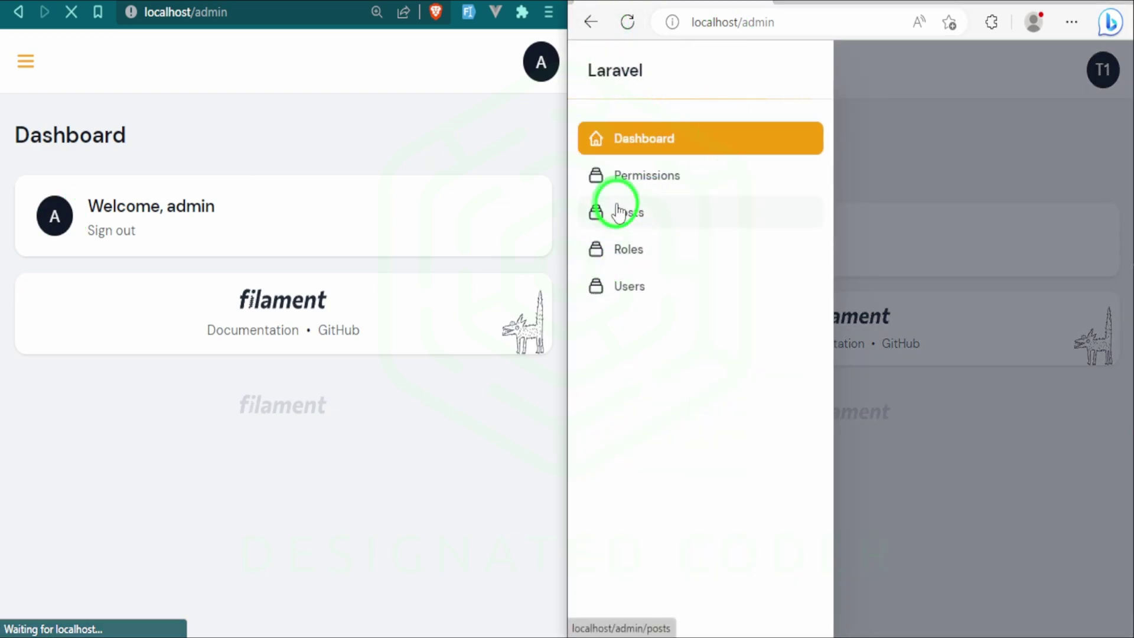
{"action": "left_click", "coordinate": [616, 210]}
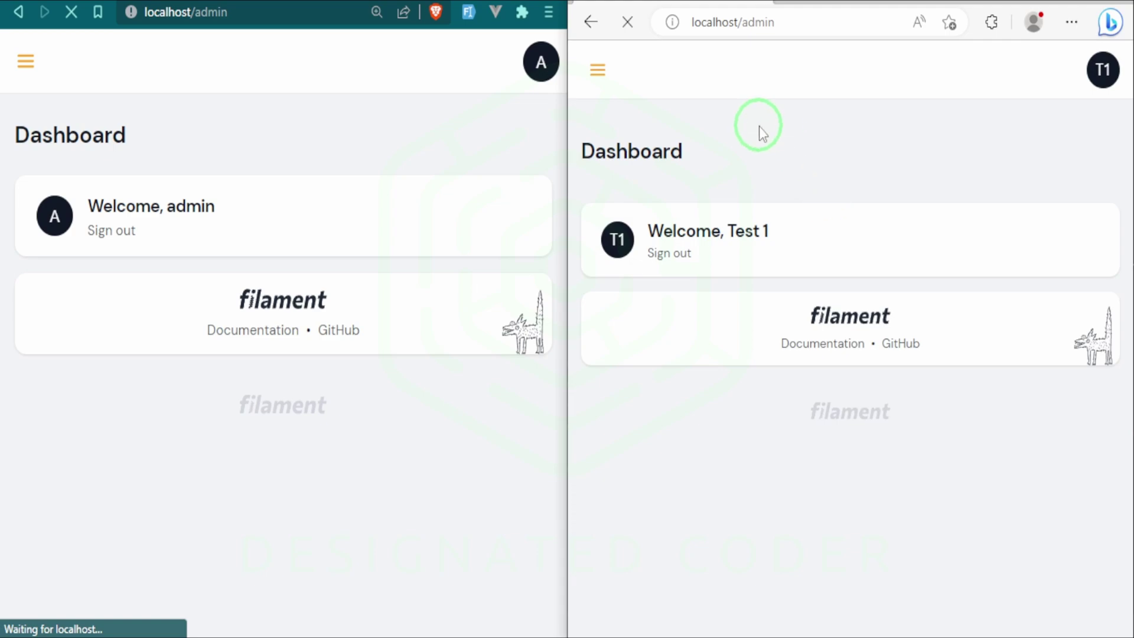
{"action": "scroll", "coordinate": [431, 621], "scroll_direction": "down", "scroll_amount": 2}
{"action": "scroll", "coordinate": [442, 531], "scroll_direction": "down", "scroll_amount": 2}
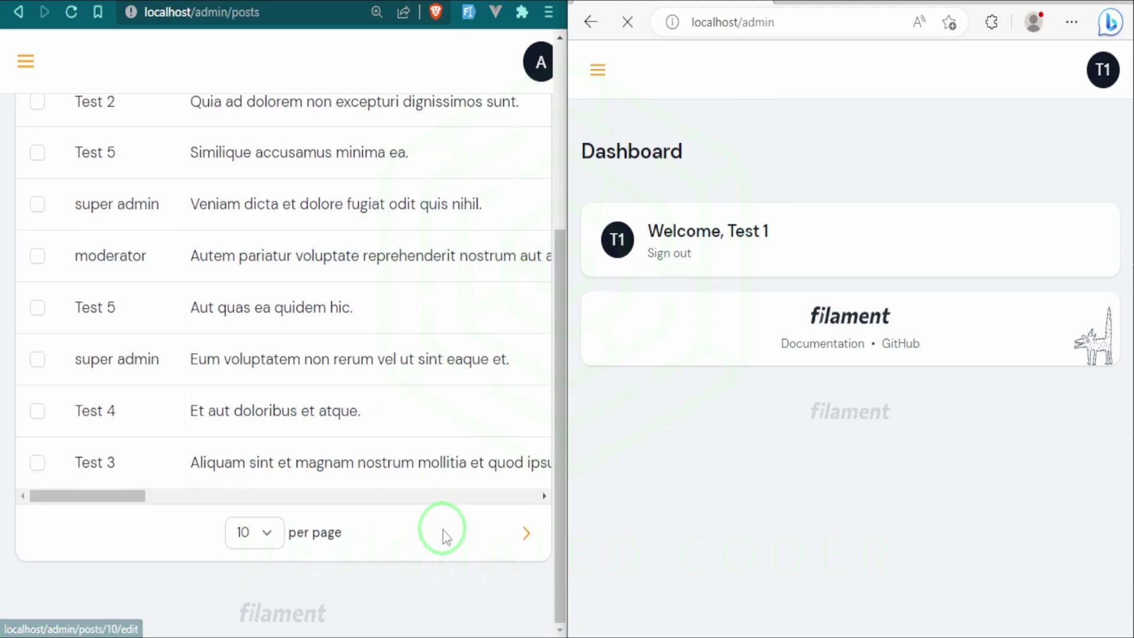
{"action": "mouse_move", "coordinate": [107, 496]}
{"action": "left_mouse_down"}
{"action": "mouse_move", "coordinate": [531, 491]}
{"action": "mouse_move", "coordinate": [87, 478]}
{"action": "mouse_move", "coordinate": [297, 485]}
{"action": "mouse_move", "coordinate": [505, 465]}
{"action": "mouse_move", "coordinate": [106, 487]}
{"action": "left_mouse_up"}
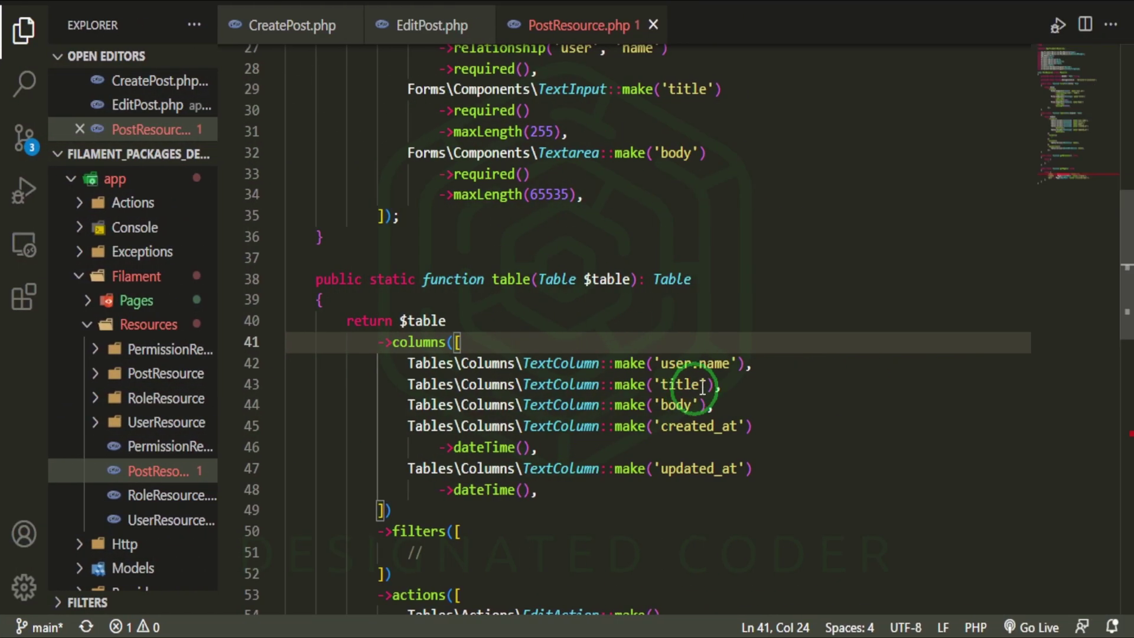
Add ->limit(10) to both the title and body TextColumns
{"action": "left_click", "coordinate": [718, 384]}
{"action": "key", "text": "Return"}
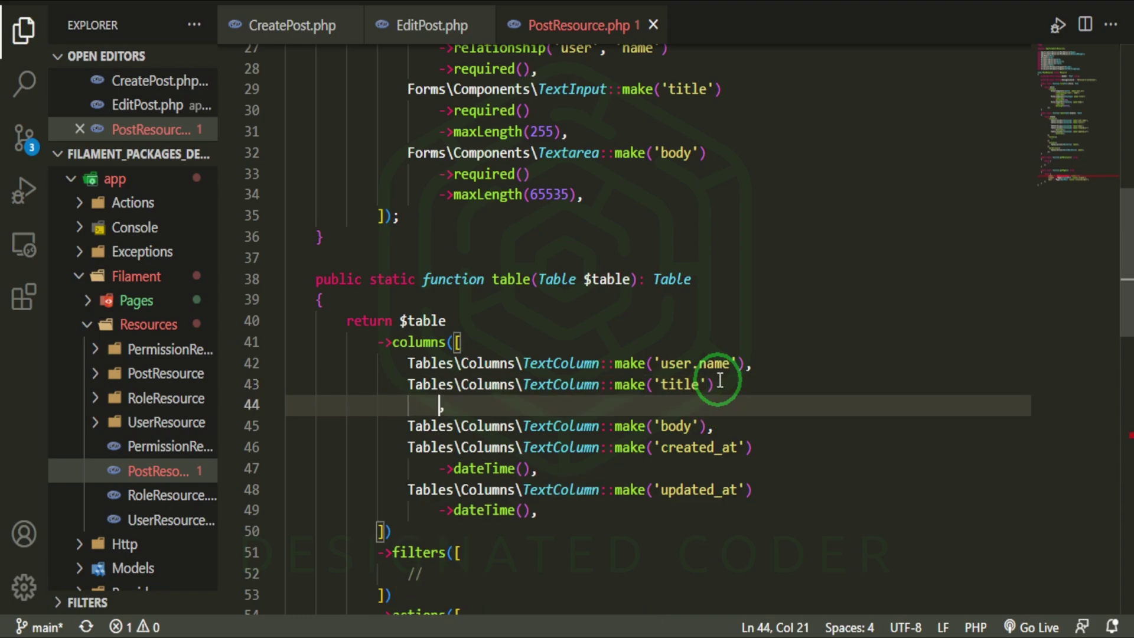
{"action": "type", "text": "->limit("}
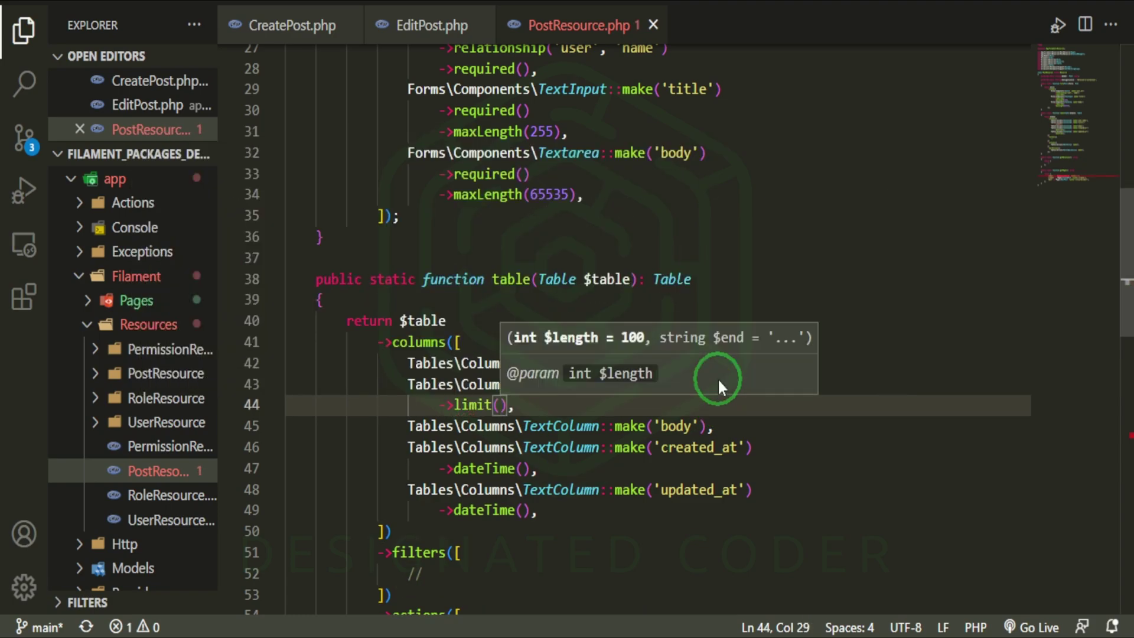
{"action": "type", "text": "10"}
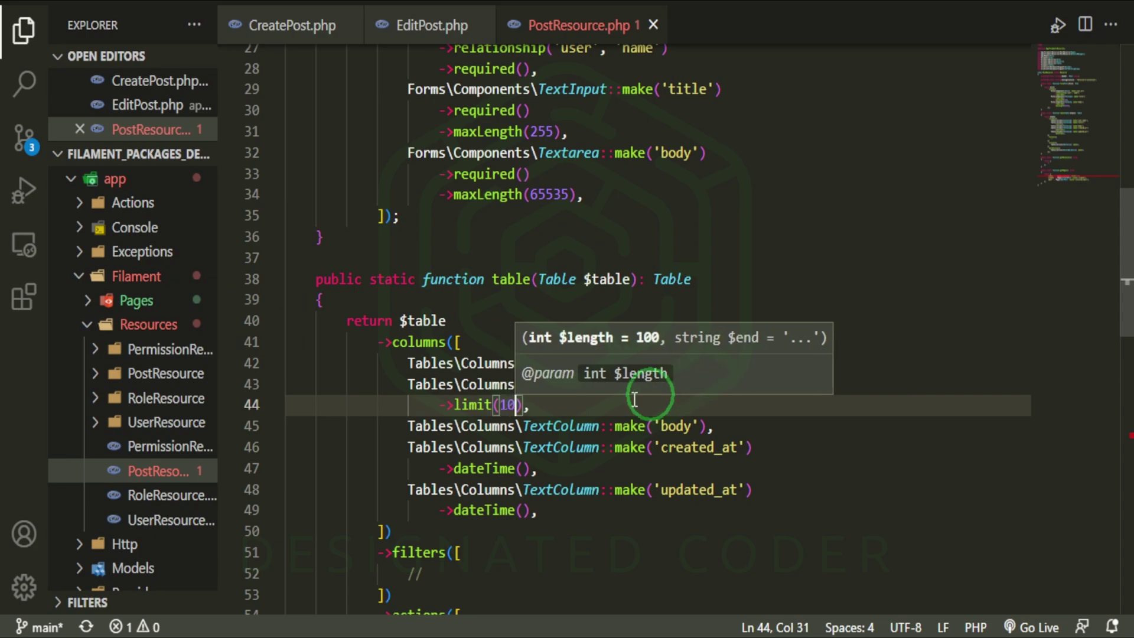
{"action": "mouse_move", "coordinate": [530, 404]}
{"action": "left_mouse_down"}
{"action": "mouse_move", "coordinate": [446, 404]}
{"action": "mouse_move", "coordinate": [750, 385]}
{"action": "left_mouse_up"}
{"action": "key", "text": "ctrl+c"}
{"action": "left_click", "coordinate": [710, 425]}
{"action": "key", "text": "Return"}
{"action": "key", "text": "ctrl+v"}
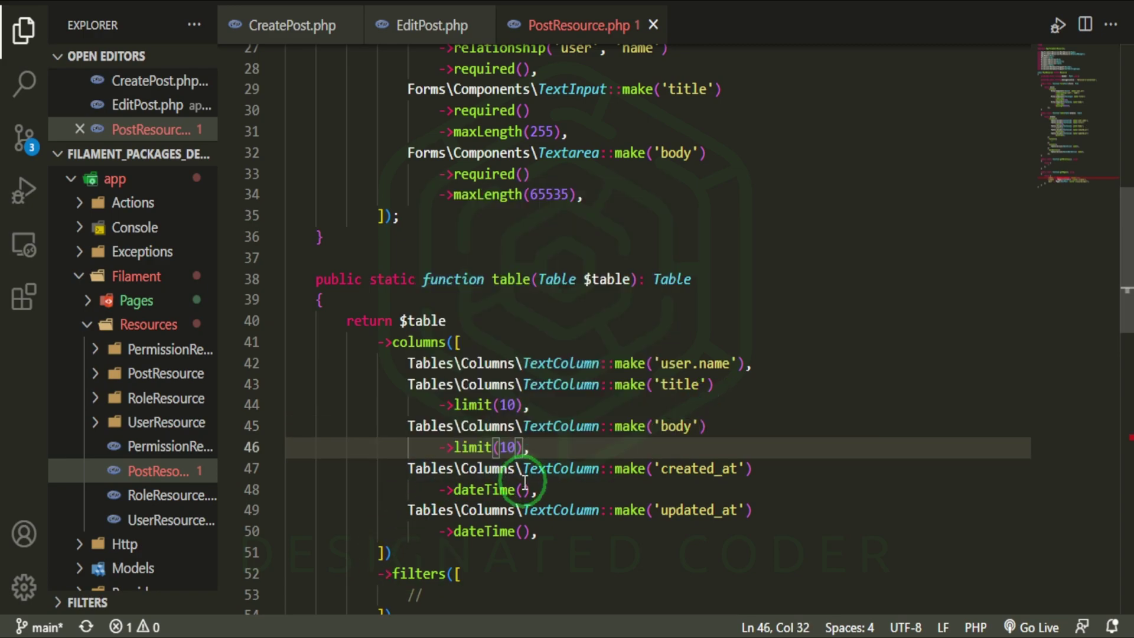
Pass the 'd-M-Y' format to both the created_at and updated_at dateTime() calls
{"action": "key", "text": "Down"}
{"action": "key", "text": "Down"}
{"action": "type", "text": "'d"}
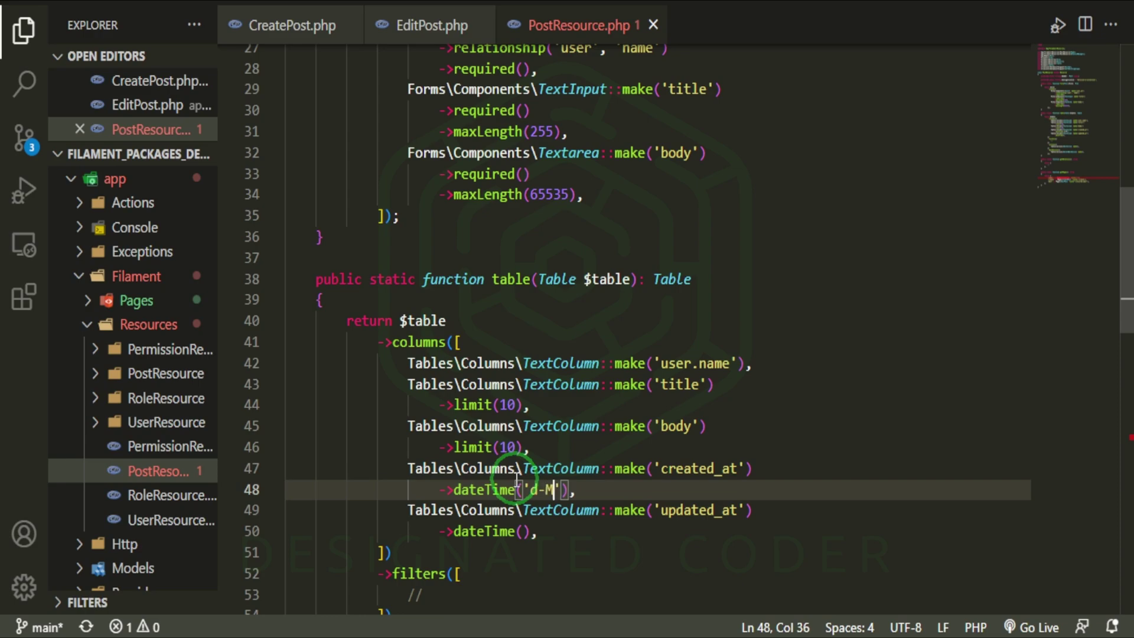
{"action": "type", "text": "-M-"}
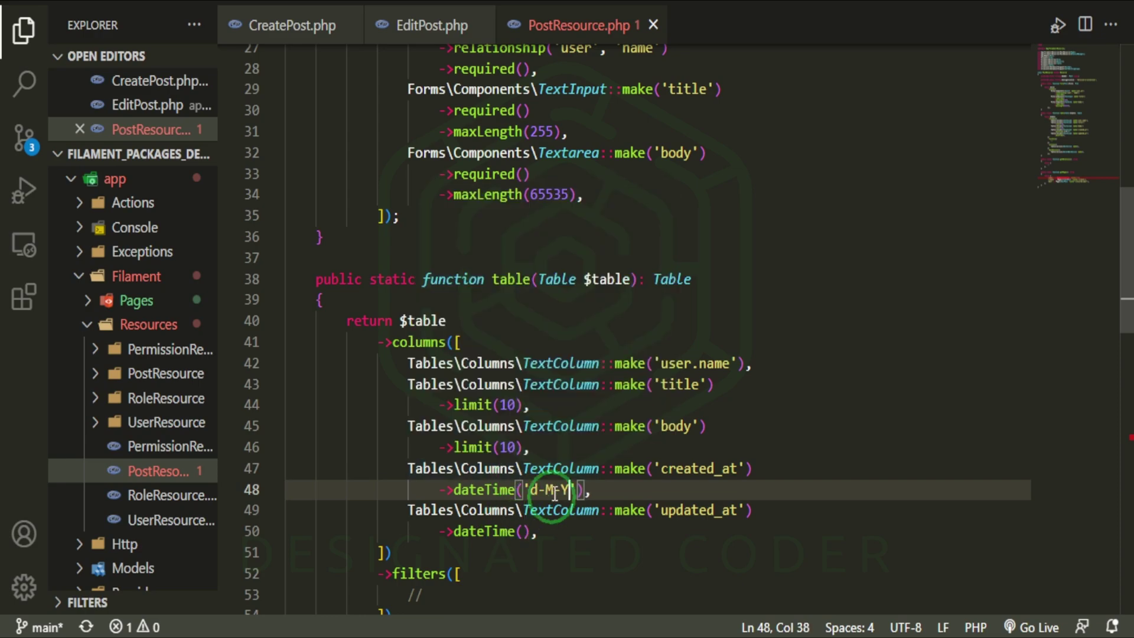
{"action": "type", "text": "Y"}
{"action": "mouse_move", "coordinate": [529, 489]}
{"action": "left_mouse_down"}
{"action": "mouse_move", "coordinate": [545, 489]}
{"action": "mouse_move", "coordinate": [523, 490]}
{"action": "left_mouse_up"}
{"action": "key", "text": "ctrl+c"}
{"action": "left_click", "coordinate": [580, 489]}
{"action": "left_click", "coordinate": [521, 531]}
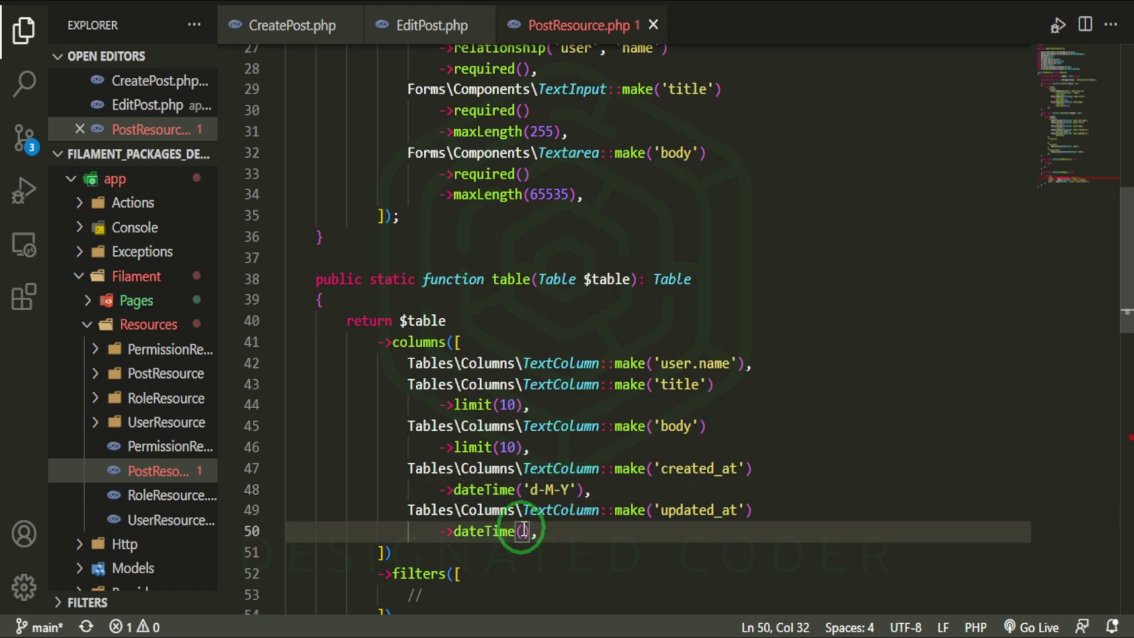
{"action": "key", "text": "ctrl+v"}
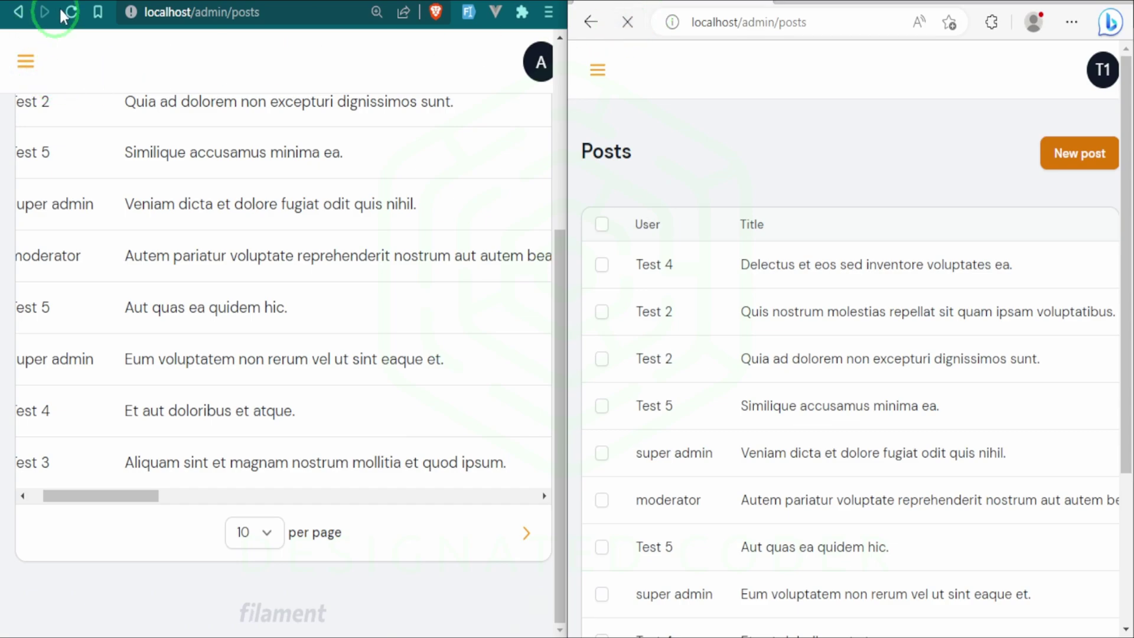
Reload both Posts lists to review the changes, then return both users to the Dashboard
{"action": "left_click", "coordinate": [71, 12]}
{"action": "left_click", "coordinate": [893, 232]}
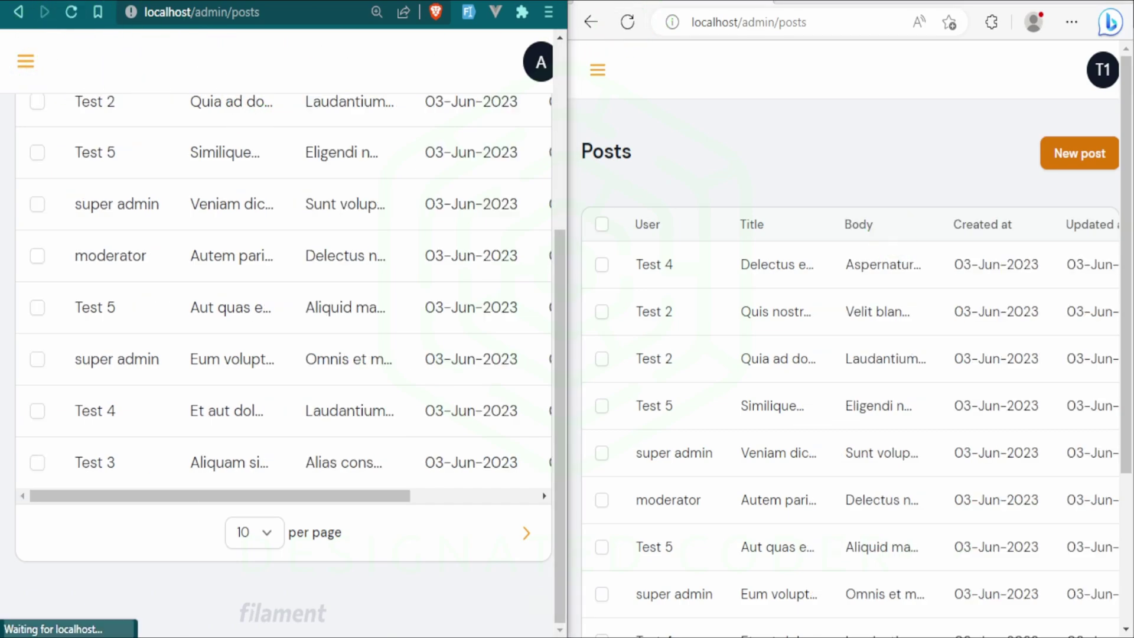
{"action": "scroll", "coordinate": [310, 478], "scroll_direction": "down", "scroll_amount": 2}
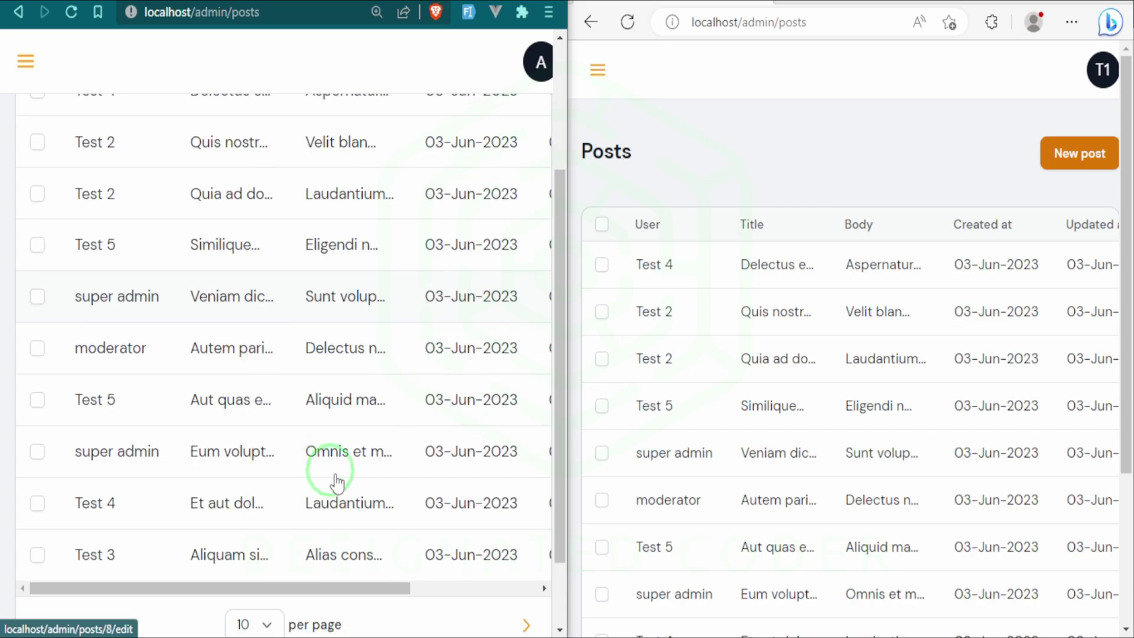
{"action": "mouse_move", "coordinate": [354, 590]}
{"action": "left_mouse_down"}
{"action": "mouse_move", "coordinate": [506, 589]}
{"action": "mouse_move", "coordinate": [297, 594]}
{"action": "left_mouse_up"}
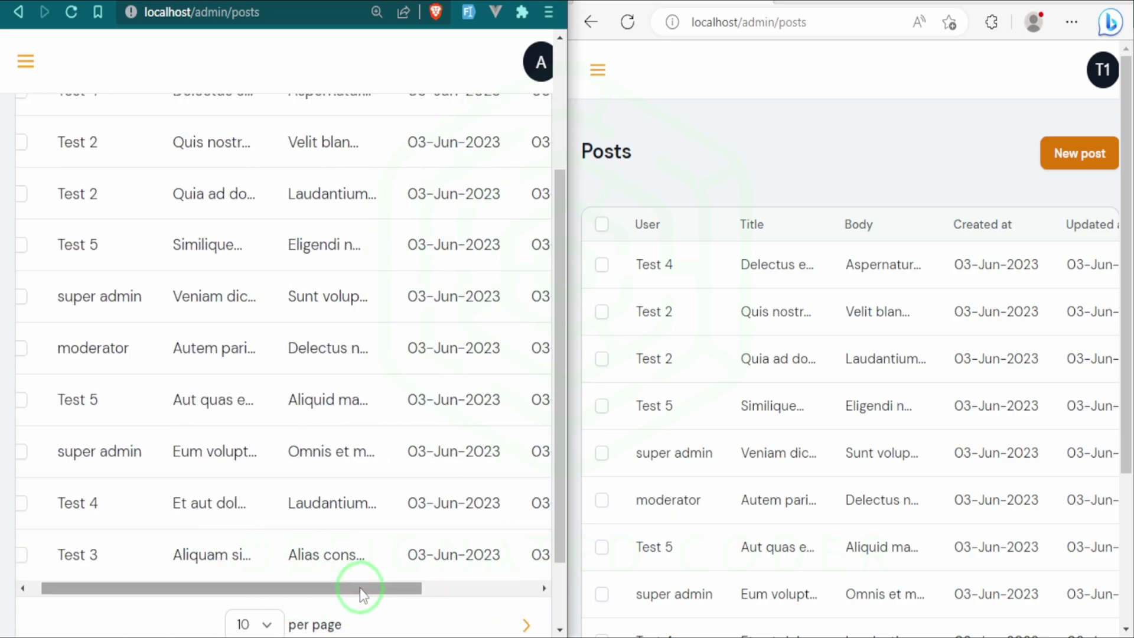
{"action": "left_click", "coordinate": [25, 62]}
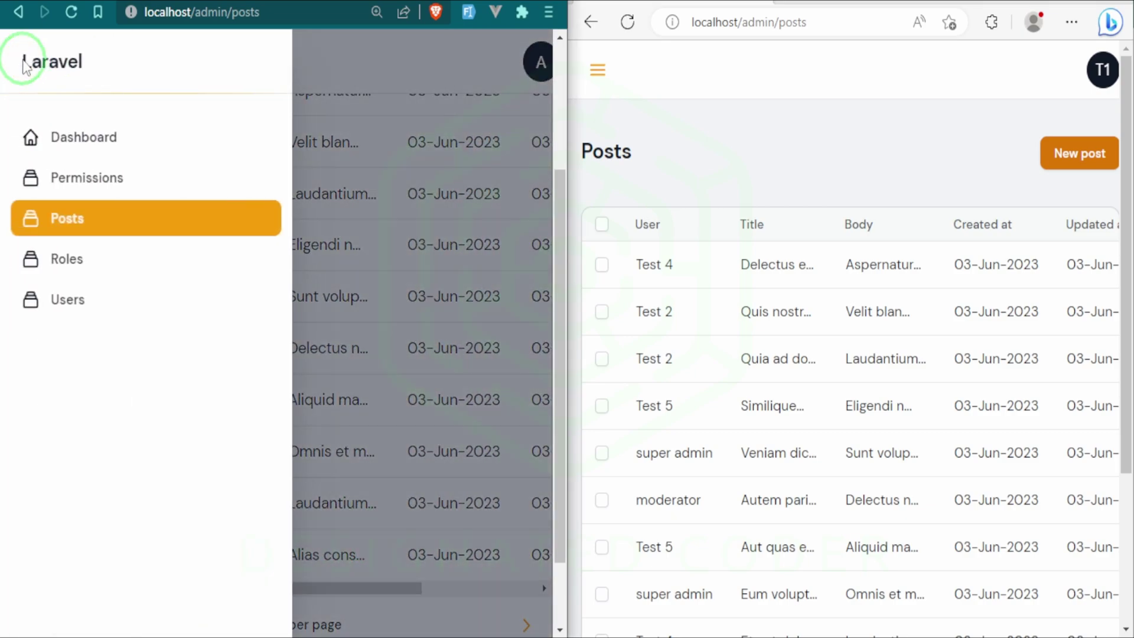
{"action": "left_click", "coordinate": [88, 134]}
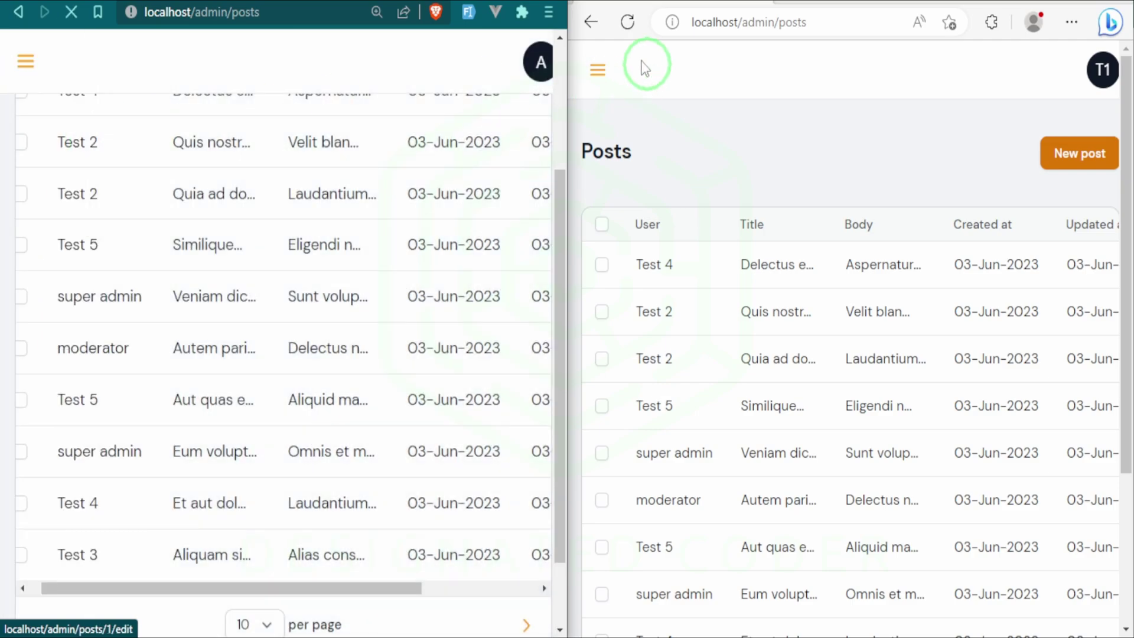
{"action": "left_click", "coordinate": [593, 73]}
{"action": "left_click", "coordinate": [651, 140]}
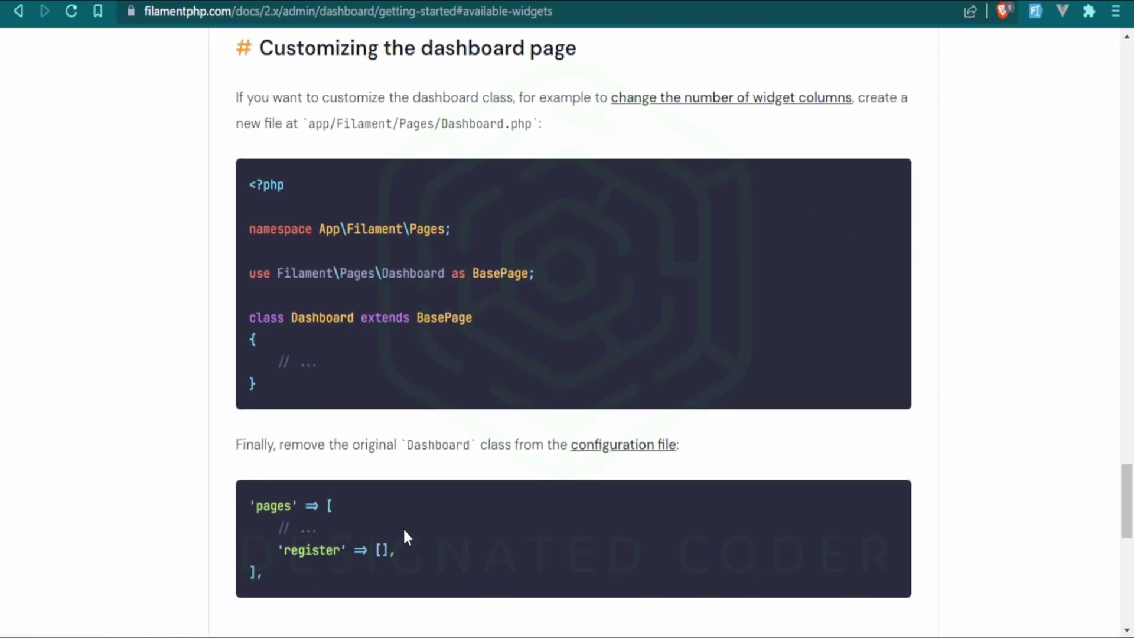
{"action": "scroll", "coordinate": [404, 535], "scroll_direction": "up", "scroll_amount": 2}
{"action": "scroll", "coordinate": [403, 536], "scroll_direction": "up", "scroll_amount": 5}
{"action": "scroll", "coordinate": [403, 532], "scroll_direction": "up", "scroll_amount": 4}
{"action": "scroll", "coordinate": [407, 528], "scroll_direction": "up", "scroll_amount": 4}
{"action": "scroll", "coordinate": [407, 529], "scroll_direction": "up", "scroll_amount": 3}
{"action": "scroll", "coordinate": [408, 528], "scroll_direction": "up", "scroll_amount": 1}
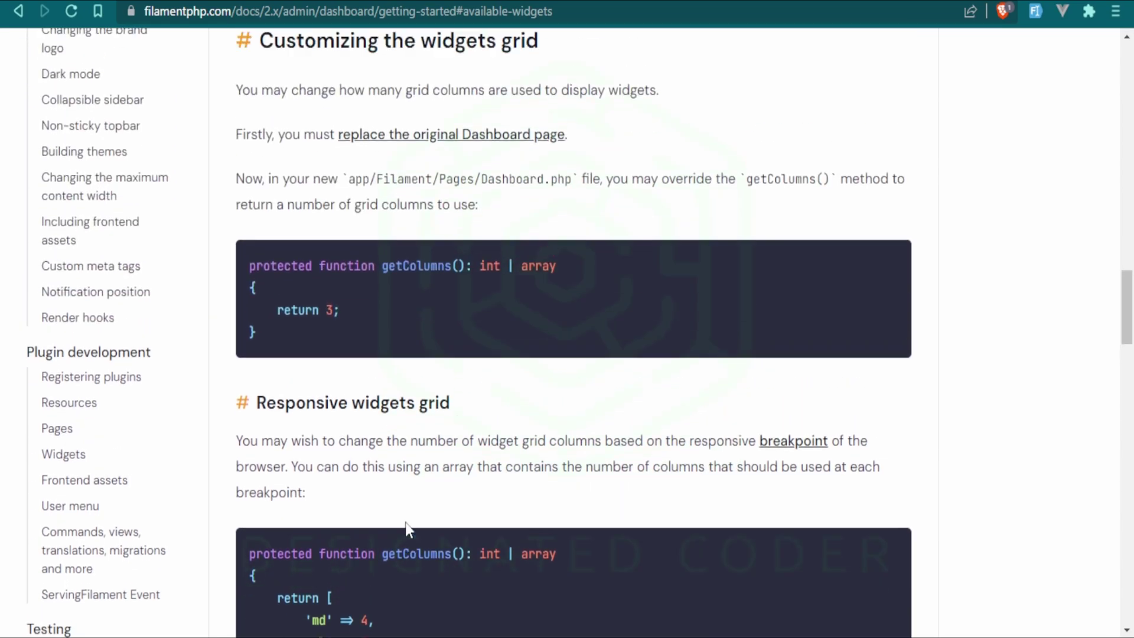
{"action": "scroll", "coordinate": [407, 529], "scroll_direction": "up", "scroll_amount": 3}
{"action": "scroll", "coordinate": [408, 529], "scroll_direction": "up", "scroll_amount": 1}
{"action": "scroll", "coordinate": [405, 527], "scroll_direction": "up", "scroll_amount": 3}
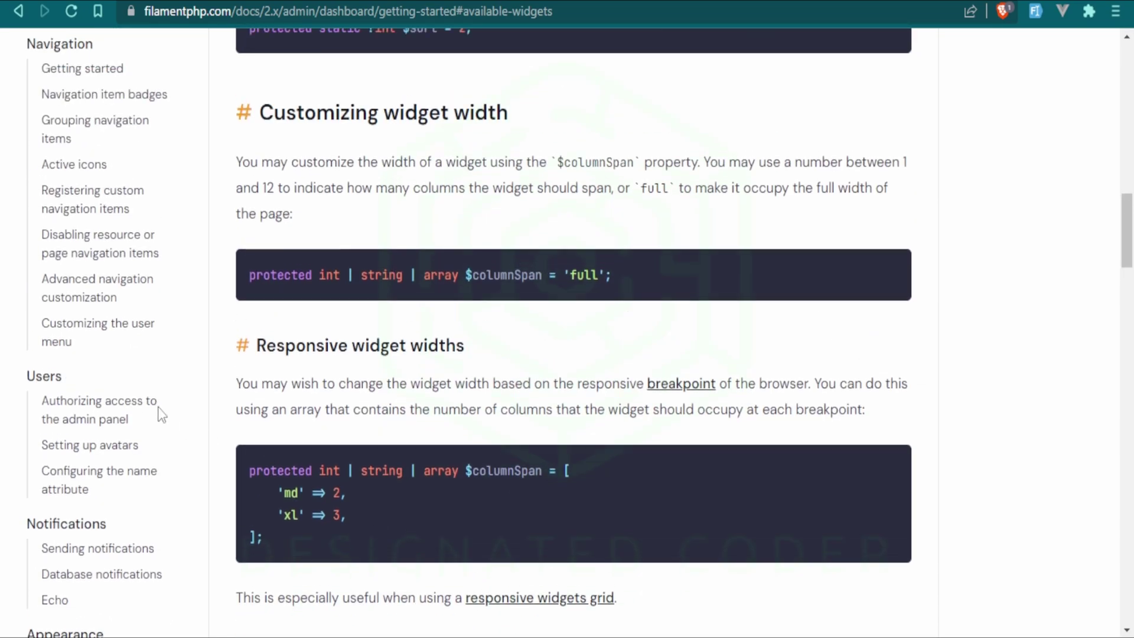
{"action": "scroll", "coordinate": [160, 412], "scroll_direction": "up", "scroll_amount": 4}
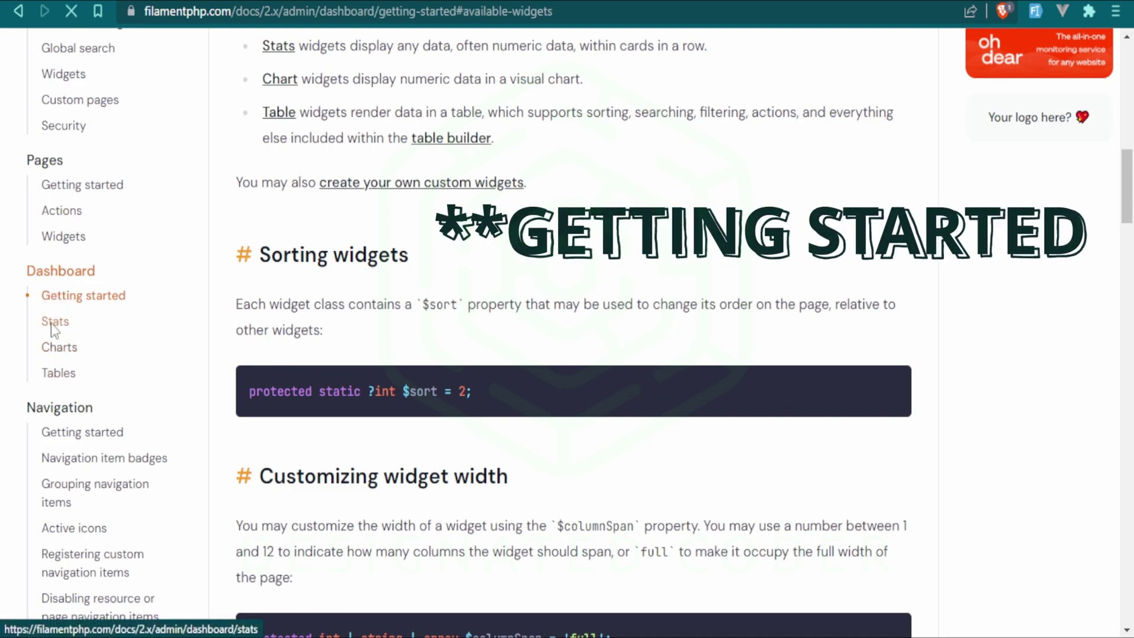
Copy 'php artisan make:filament-widget StatsOverview --stats-overview' from Filament's Stats docs page
{"action": "left_click", "coordinate": [54, 328]}
{"action": "scroll", "coordinate": [645, 520], "scroll_direction": "down", "scroll_amount": 3}
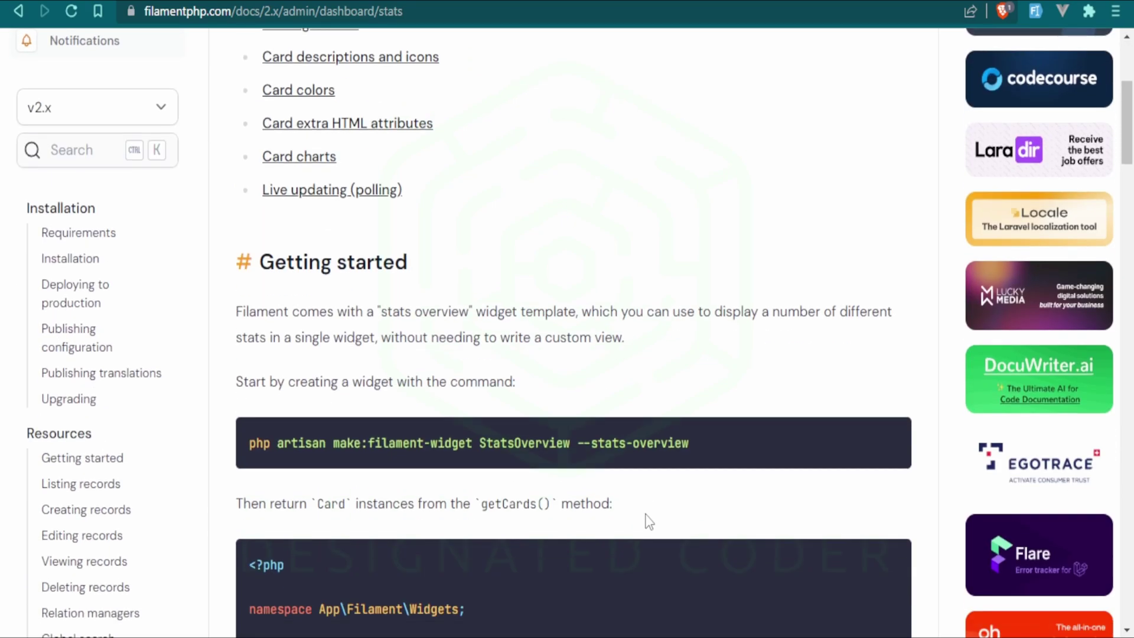
{"action": "scroll", "coordinate": [469, 285], "scroll_direction": "down", "scroll_amount": 2}
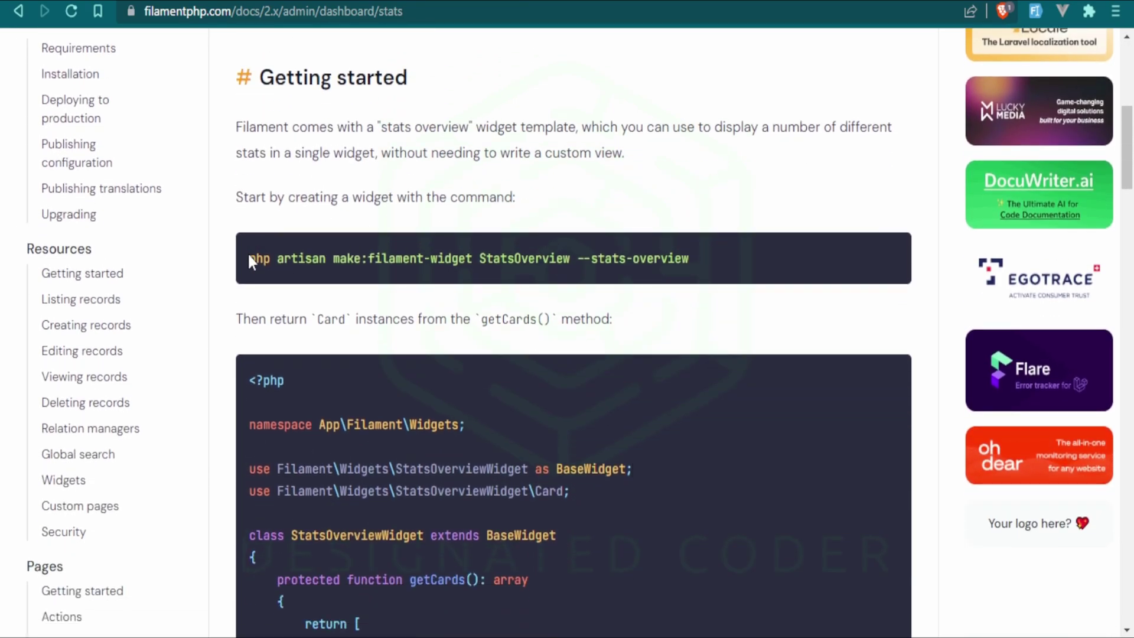
{"action": "left_click_drag", "start_coordinate": [254, 257], "coordinate": [783, 287]}
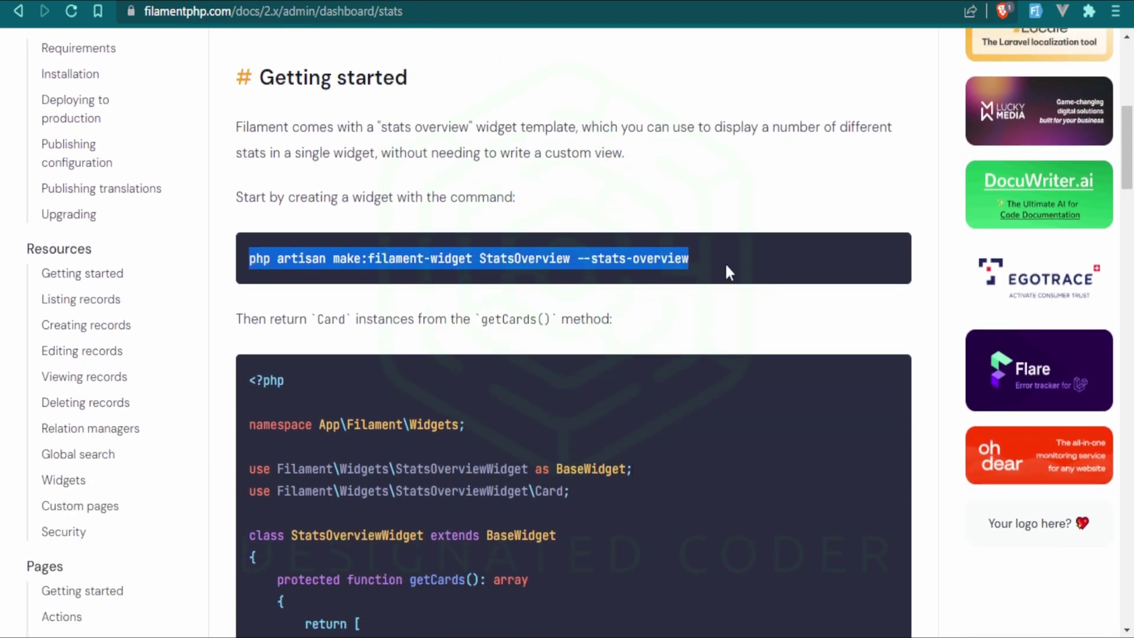
{"action": "right_click", "coordinate": [596, 257]}
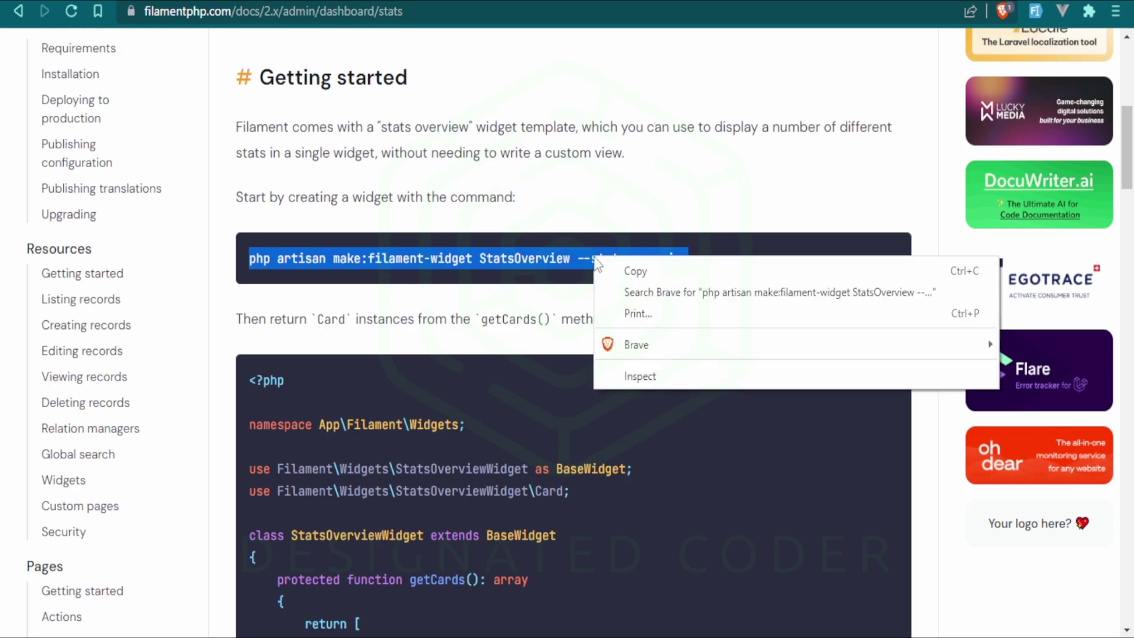
{"action": "left_click", "coordinate": [646, 277]}
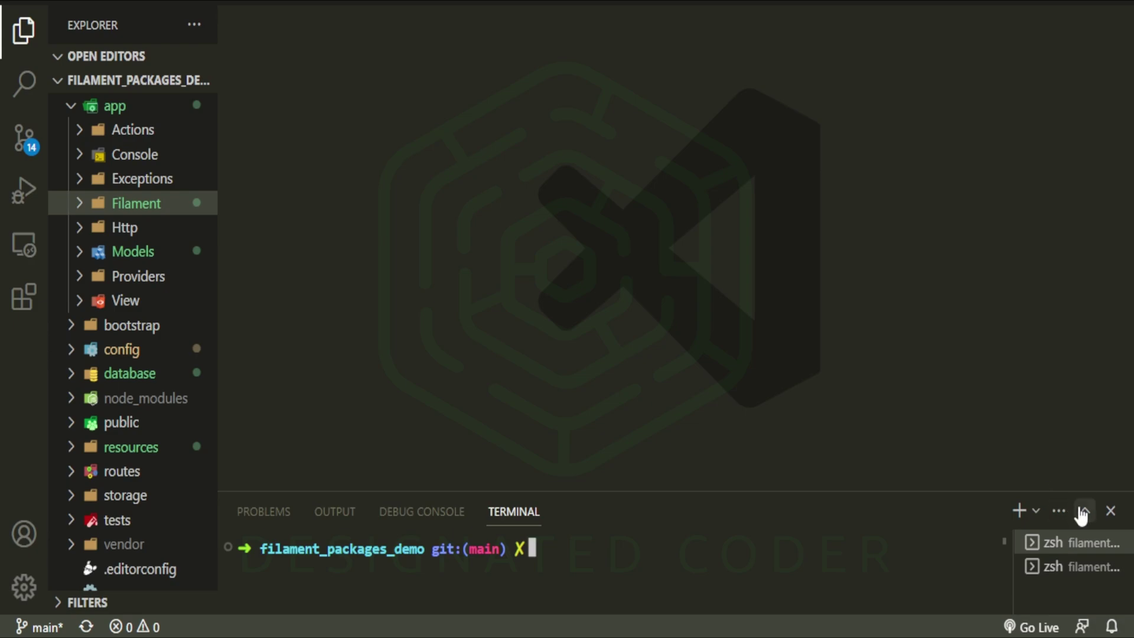
Run 'sail artisan make:filament-widget UserWidget --stats-overview', leaving the resource prompt blank
{"action": "left_click", "coordinate": [1084, 511]}
{"action": "key", "text": "ctrl+shift+v"}
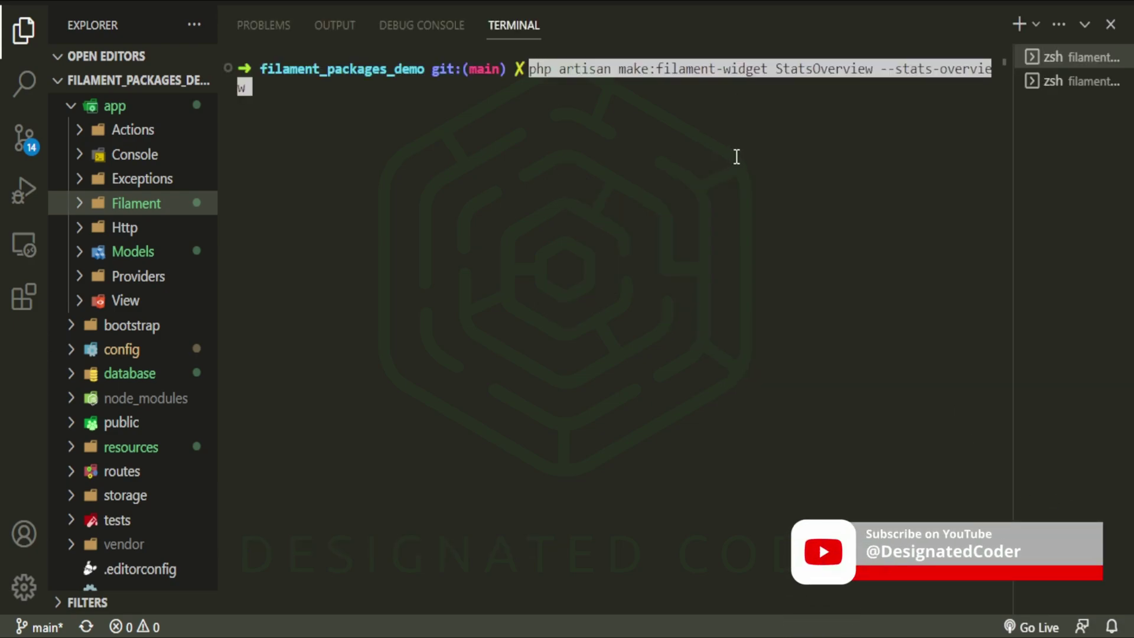
{"action": "key", "text": "Left"}
{"action": "key", "text": "Left"}
{"action": "key", "text": "Left"}
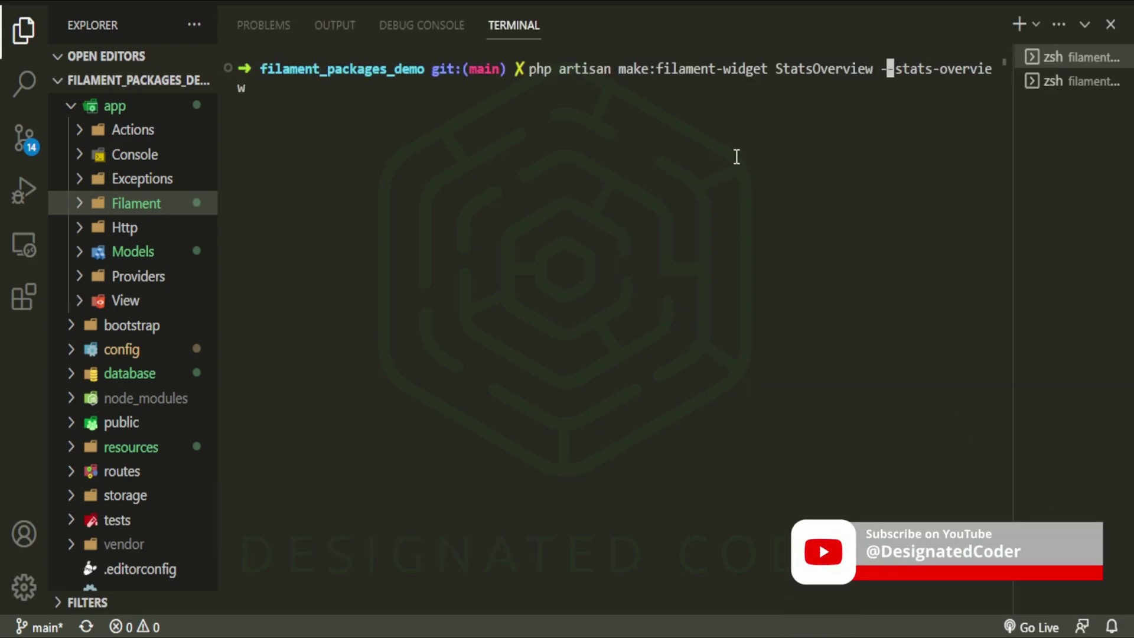
{"action": "key", "text": "Left"}
{"action": "key", "text": "Left"}
{"action": "key", "text": "Left"}
{"action": "key", "text": "Left"}
{"action": "key", "text": "Left"}
{"action": "key", "text": "Left"}
{"action": "key", "text": "Left"}
{"action": "key", "text": "Left"}
{"action": "key", "text": "Left"}
{"action": "key", "text": "Left"}
{"action": "key", "text": "Left"}
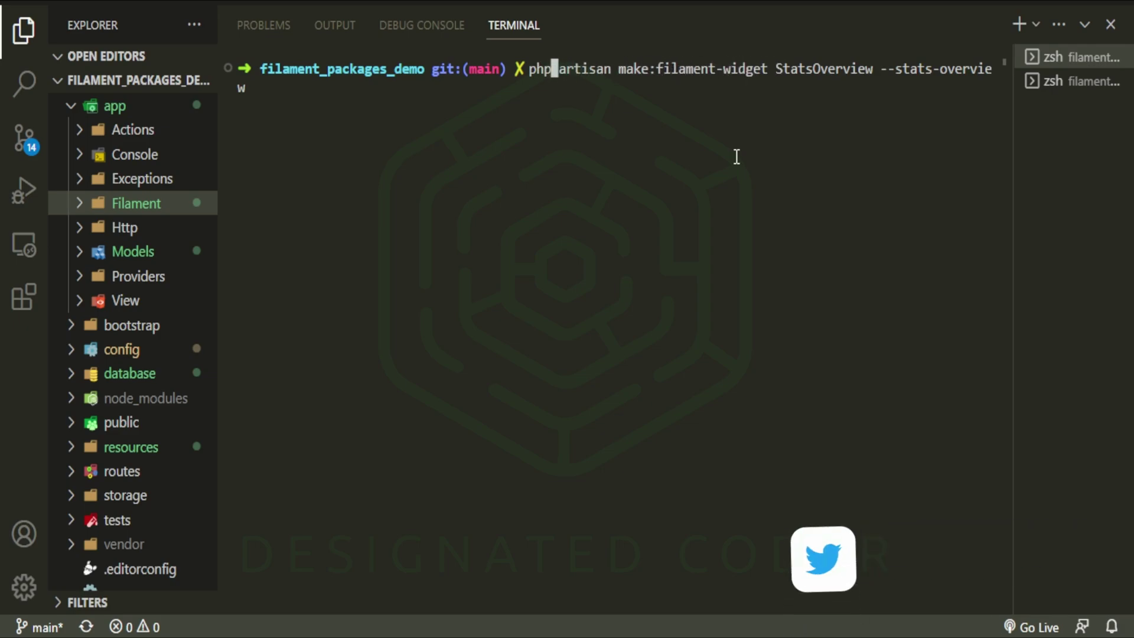
{"action": "key", "text": "BackSpace"}
{"action": "key", "text": "BackSpace"}
{"action": "key", "text": "BackSpace"}
{"action": "type", "text": "sail"}
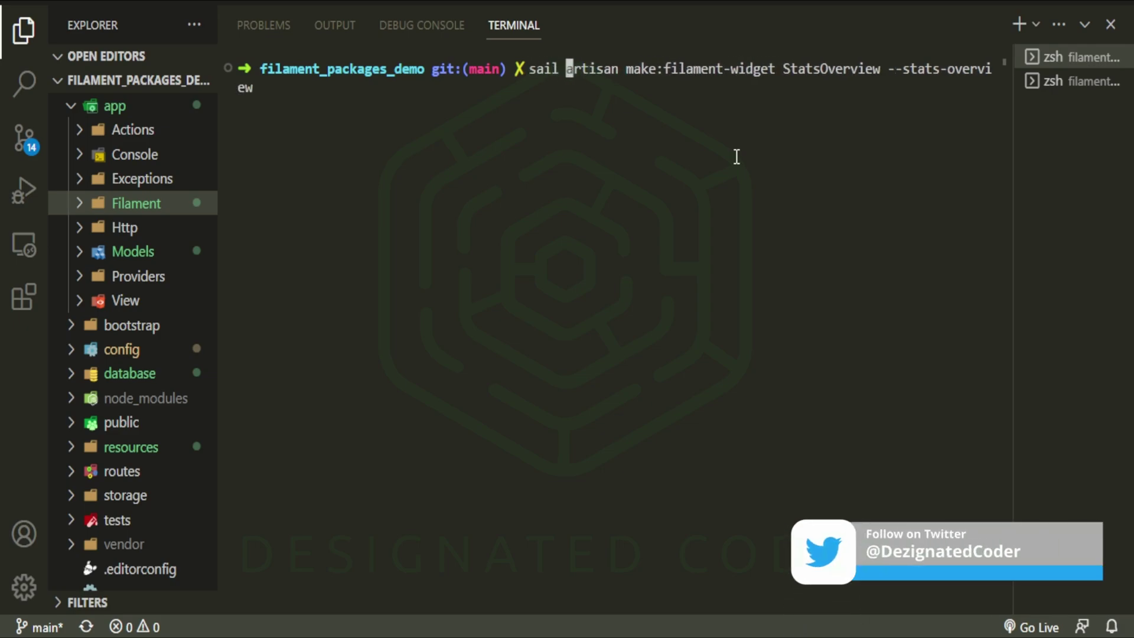
{"action": "key", "text": "Right"}
{"action": "key", "text": "Right"}
{"action": "key", "text": "Right"}
{"action": "key", "text": "Right"}
{"action": "key", "text": "Right"}
{"action": "key", "text": "Right"}
{"action": "key", "text": "Right"}
{"action": "key", "text": "Right"}
{"action": "key", "text": "Right"}
{"action": "key", "text": "Right"}
{"action": "key", "text": "Right"}
{"action": "key", "text": "Right"}
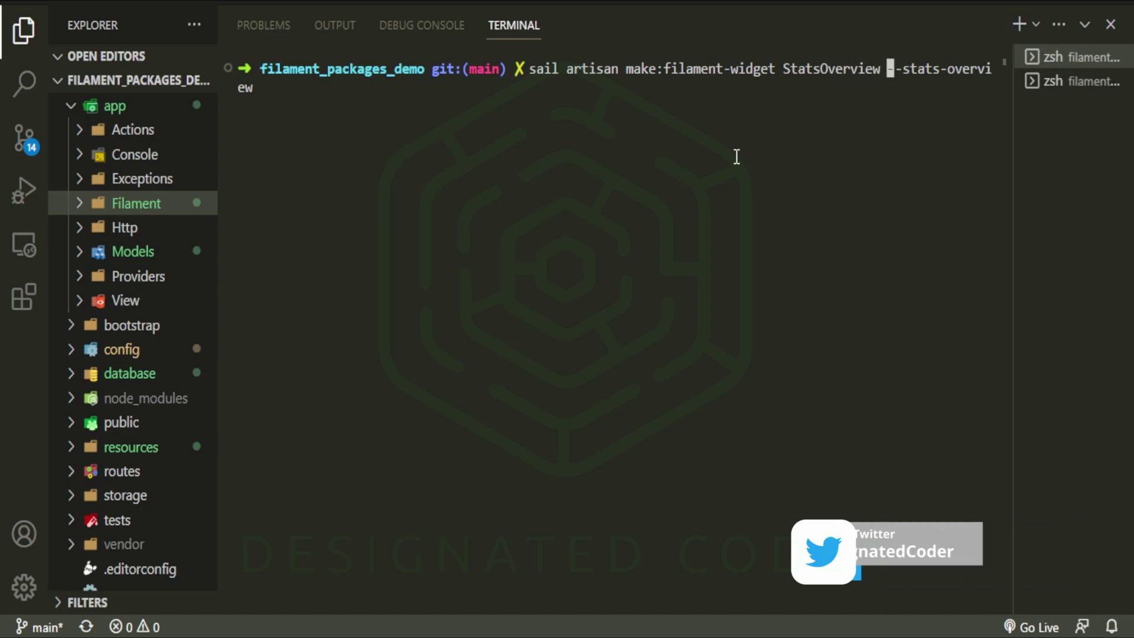
{"action": "key", "text": "BackSpace"}
{"action": "key", "text": "BackSpace"}
{"action": "key", "text": "BackSpace"}
{"action": "key", "text": "BackSpace"}
{"action": "key", "text": "BackSpace"}
{"action": "key", "text": "BackSpace"}
{"action": "key", "text": "BackSpace"}
{"action": "key", "text": "BackSpace"}
{"action": "key", "text": "BackSpace"}
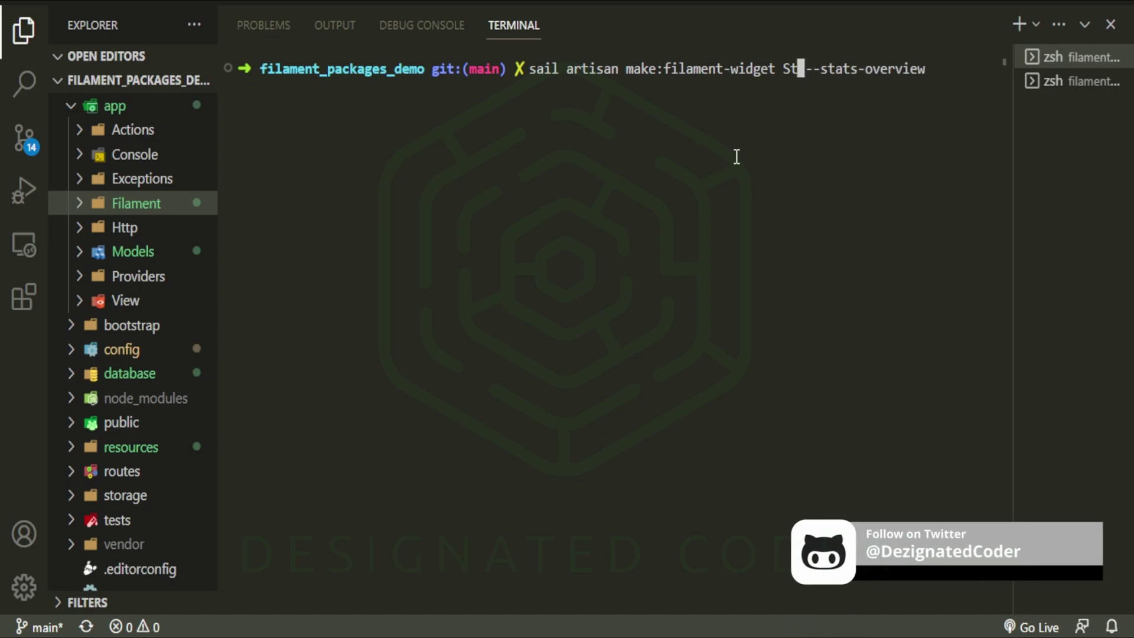
{"action": "key", "text": "BackSpace"}
{"action": "key", "text": "BackSpace"}
{"action": "type", "text": "UserW"}
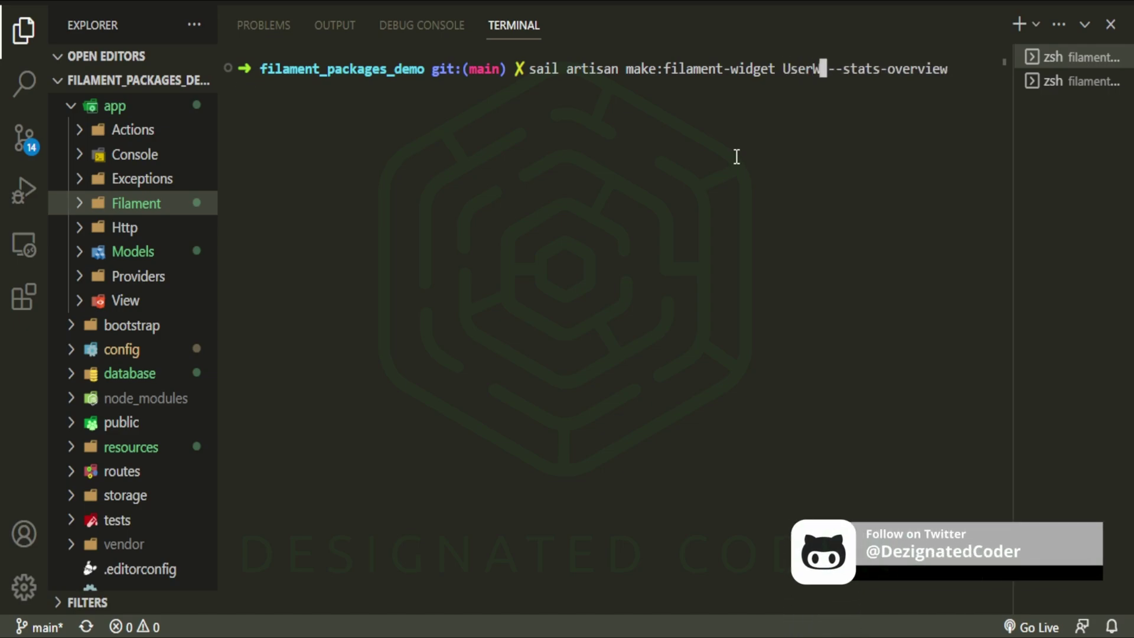
{"action": "type", "text": "idget"}
{"action": "key", "text": "Return"}
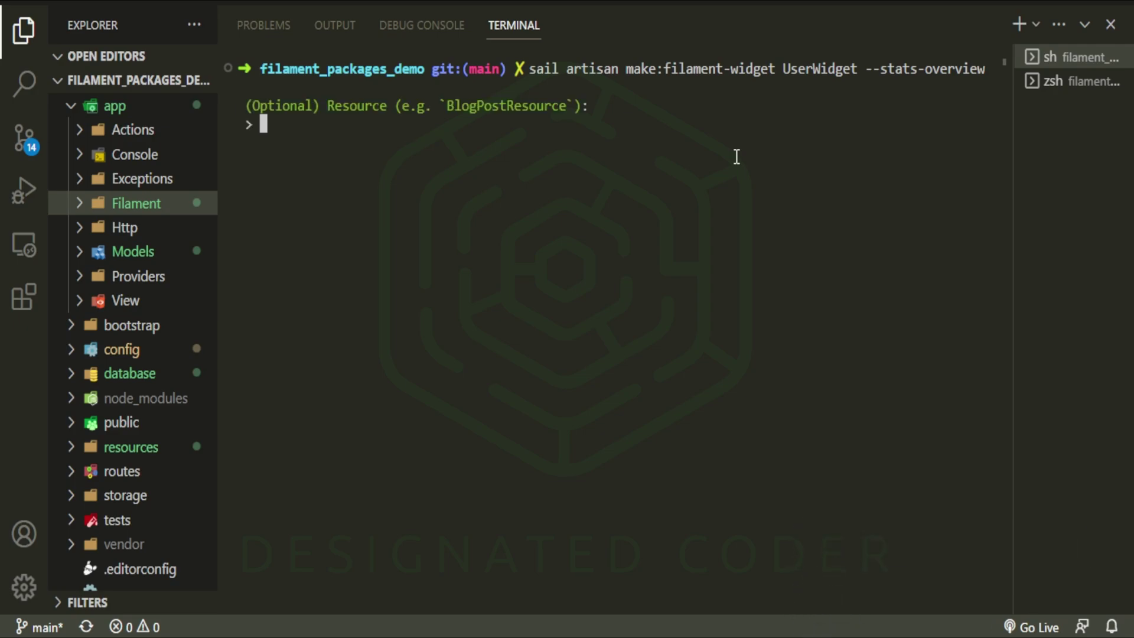
{"action": "key", "text": "Return"}
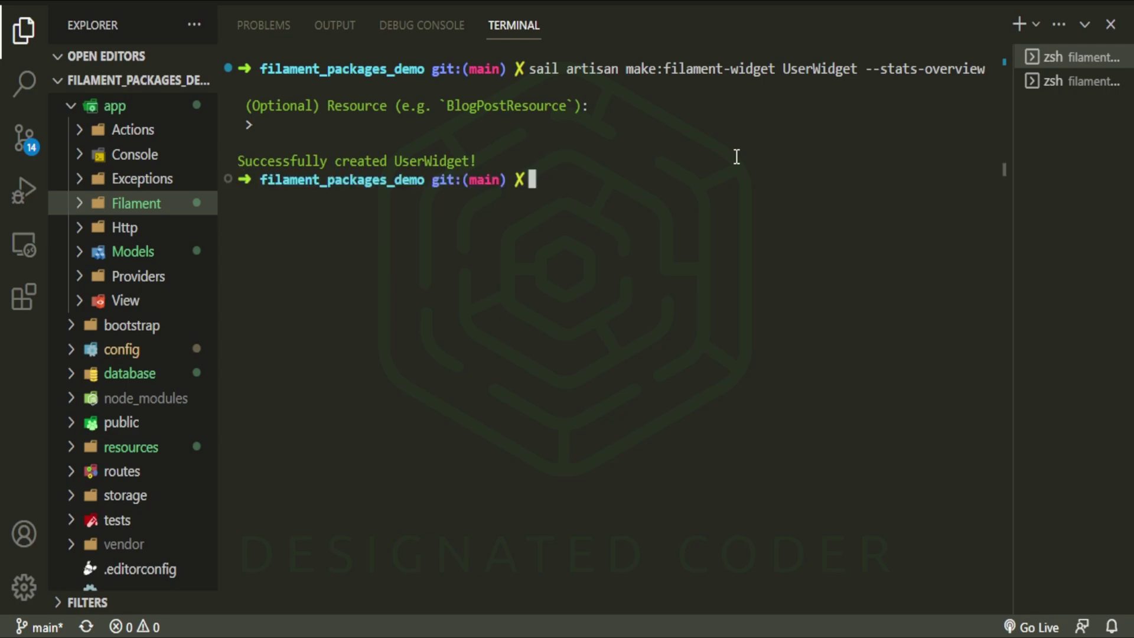
Hide the terminal and open app/Filament/Widgets/UserWidget.php from the Explorer
{"action": "left_click", "coordinate": [1083, 24]}
{"action": "key", "text": "ctrl+j"}
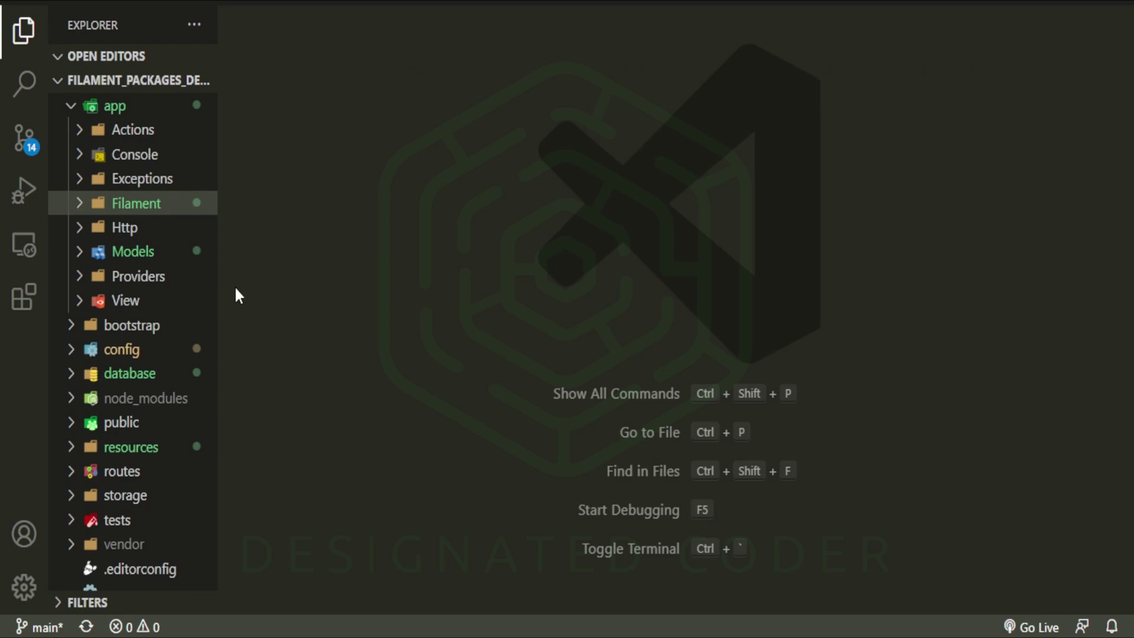
{"action": "left_click", "coordinate": [133, 205]}
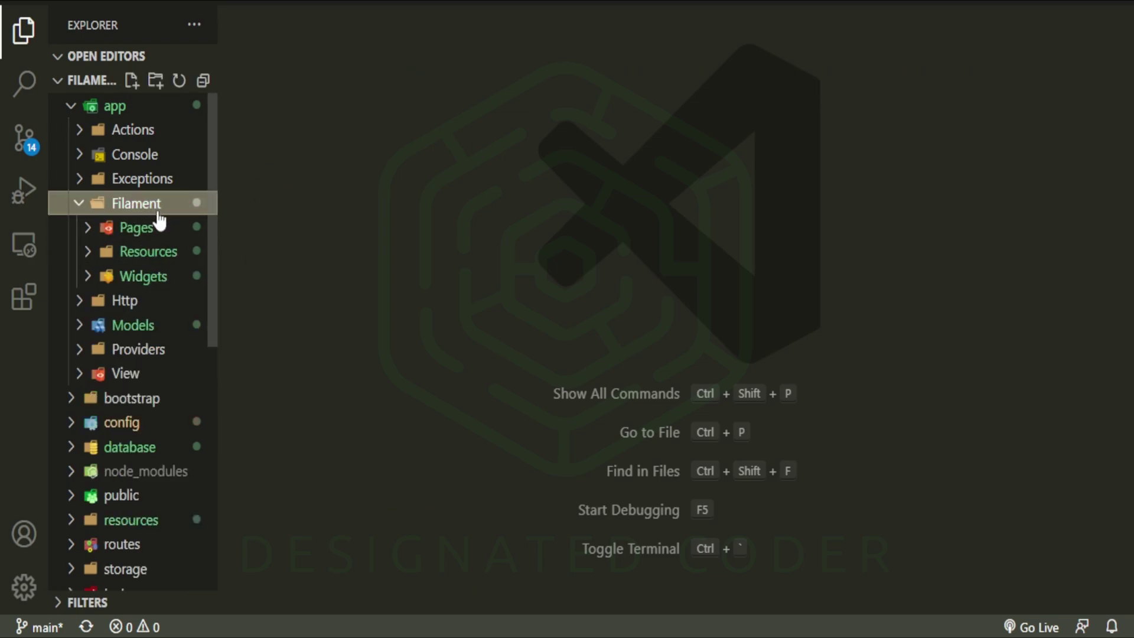
{"action": "left_click", "coordinate": [146, 279]}
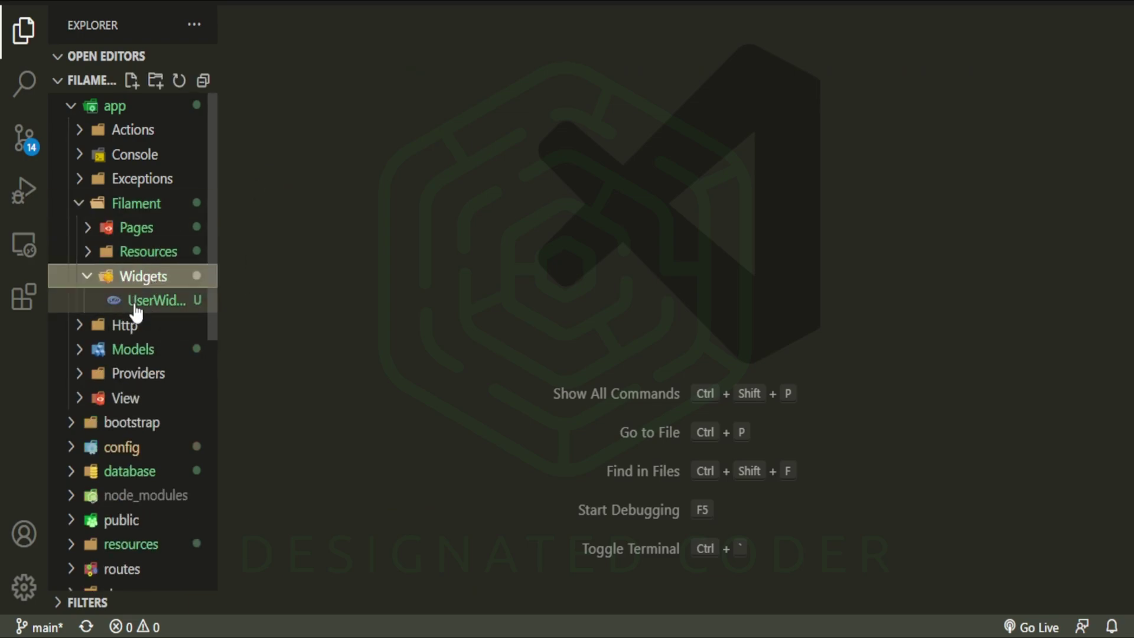
{"action": "left_click", "coordinate": [169, 302]}
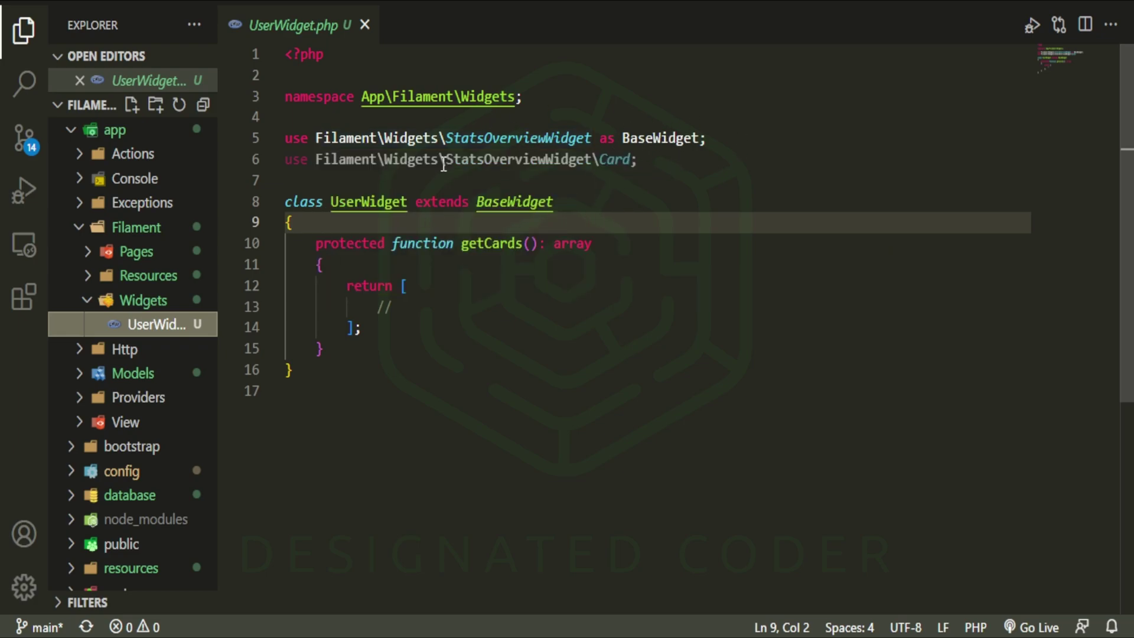
Join getCards' brace onto its line and begin Card::make('Your blog posts', auth()->user())
{"action": "left_click_drag", "start_coordinate": [320, 271], "coordinate": [619, 248]}
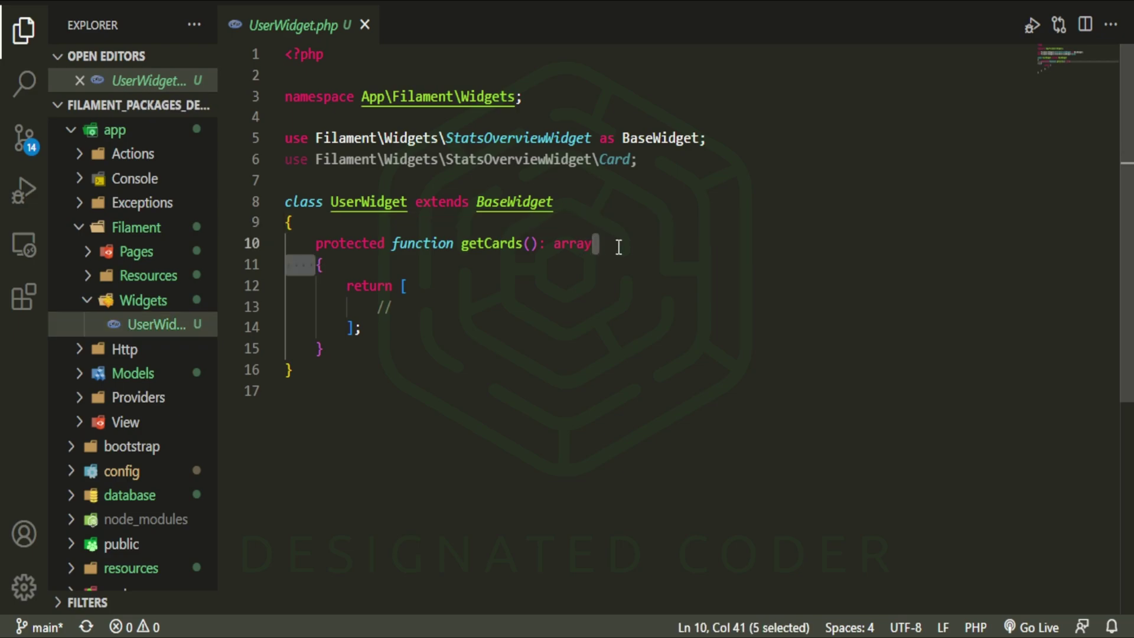
{"action": "left_click", "coordinate": [417, 284]}
{"action": "type", "text": "{"}
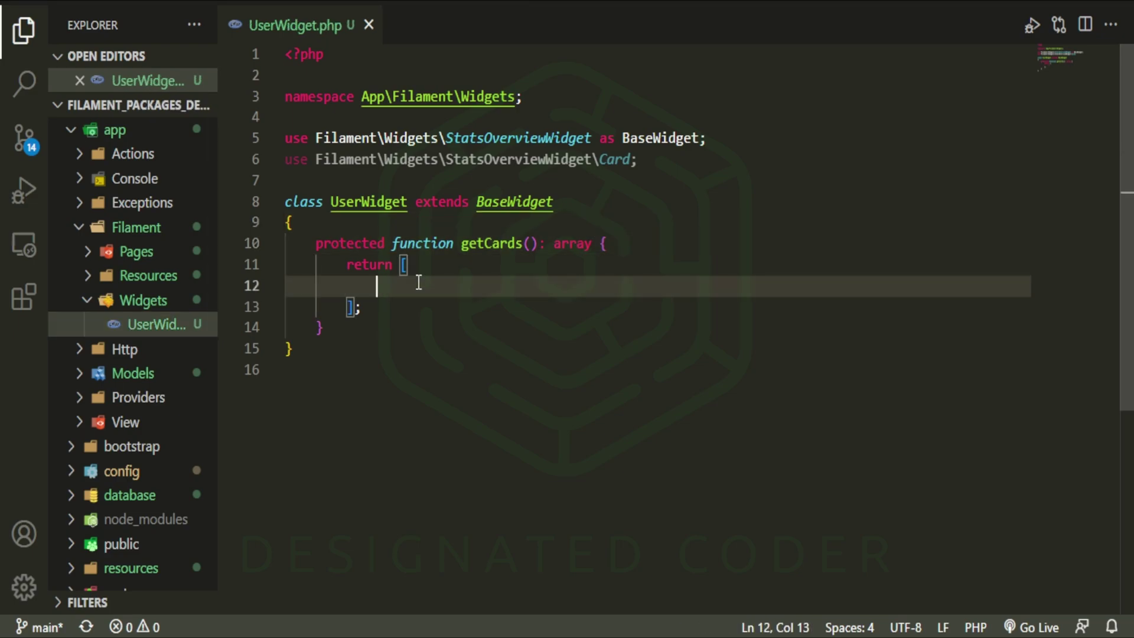
{"action": "type", "text": "Card:"}
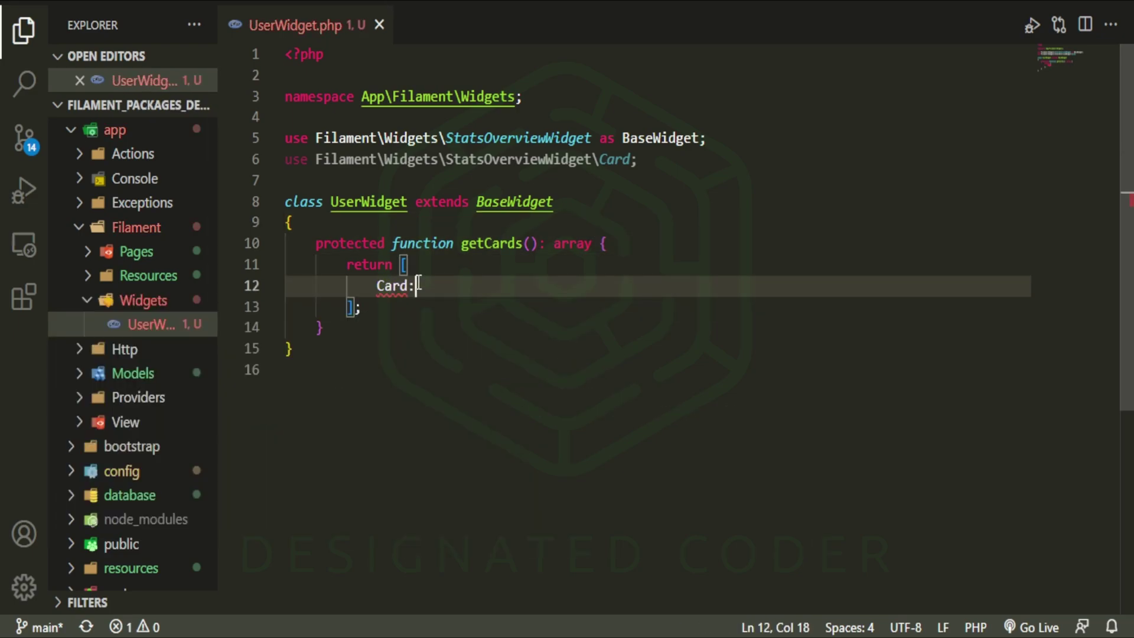
{"action": "type", "text": ":make('"}
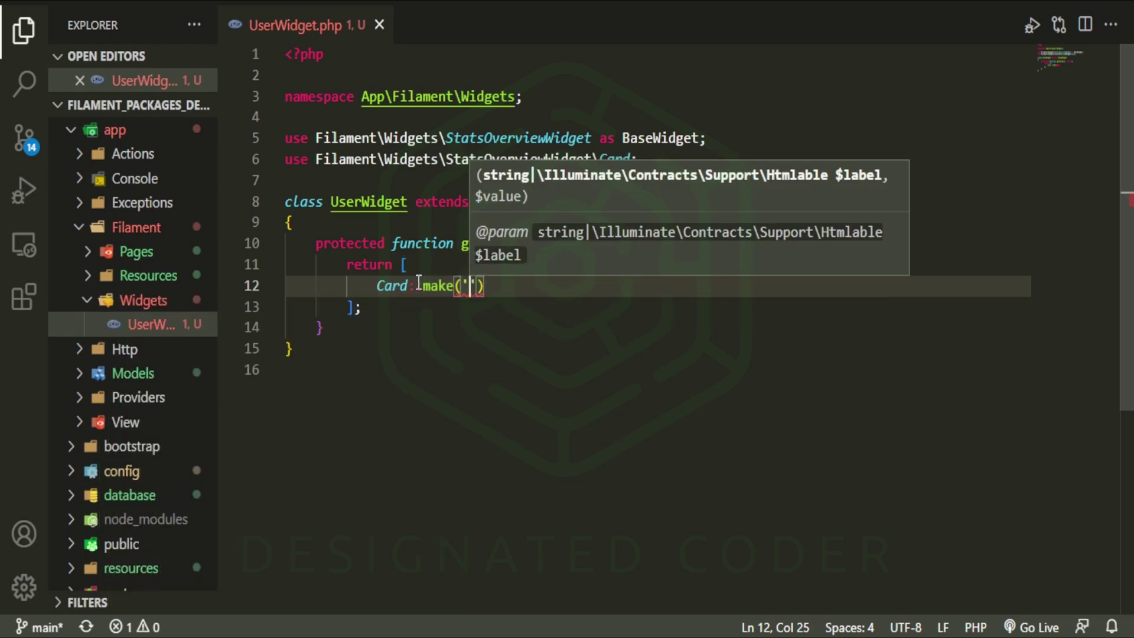
{"action": "type", "text": "Your blog p"}
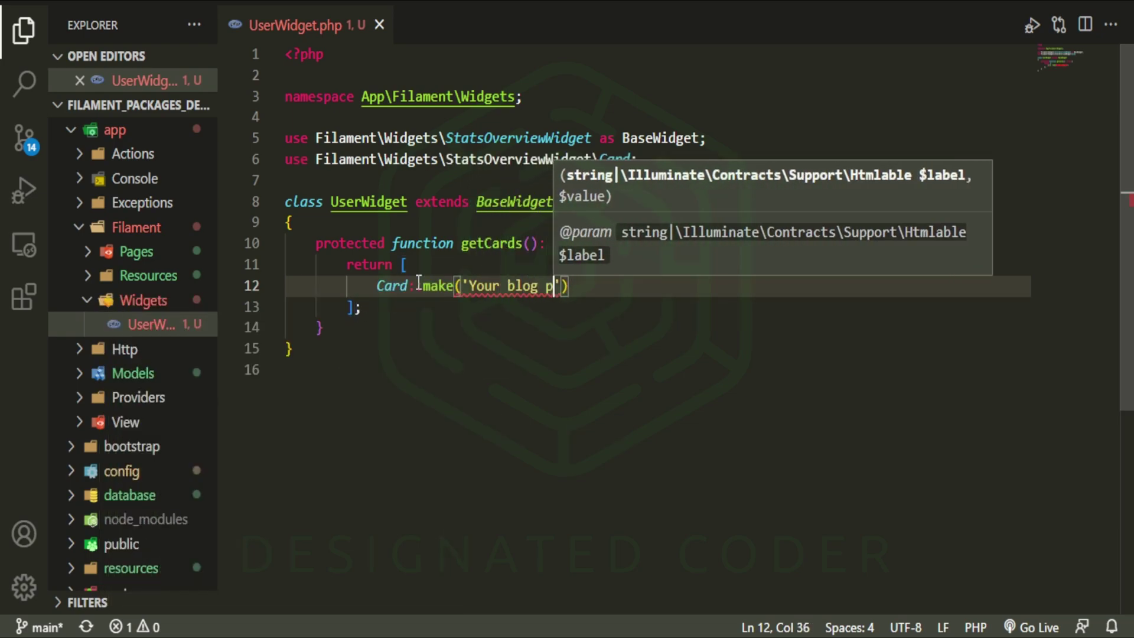
{"action": "type", "text": "osts',"}
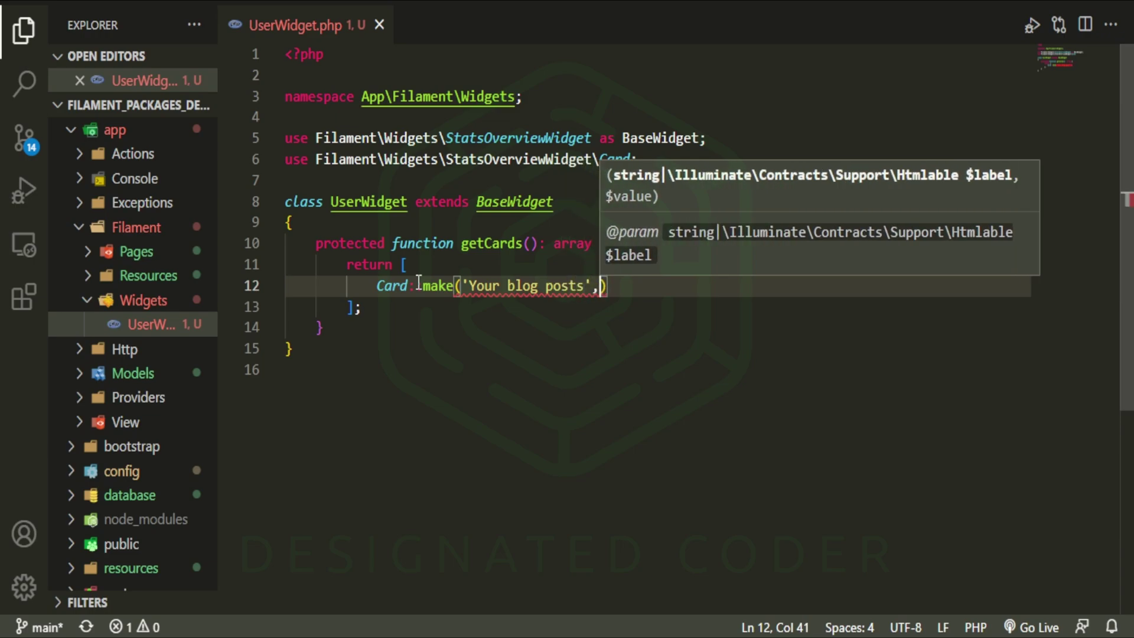
{"action": "type", "text": " aut"}
{"action": "key", "text": "Return"}
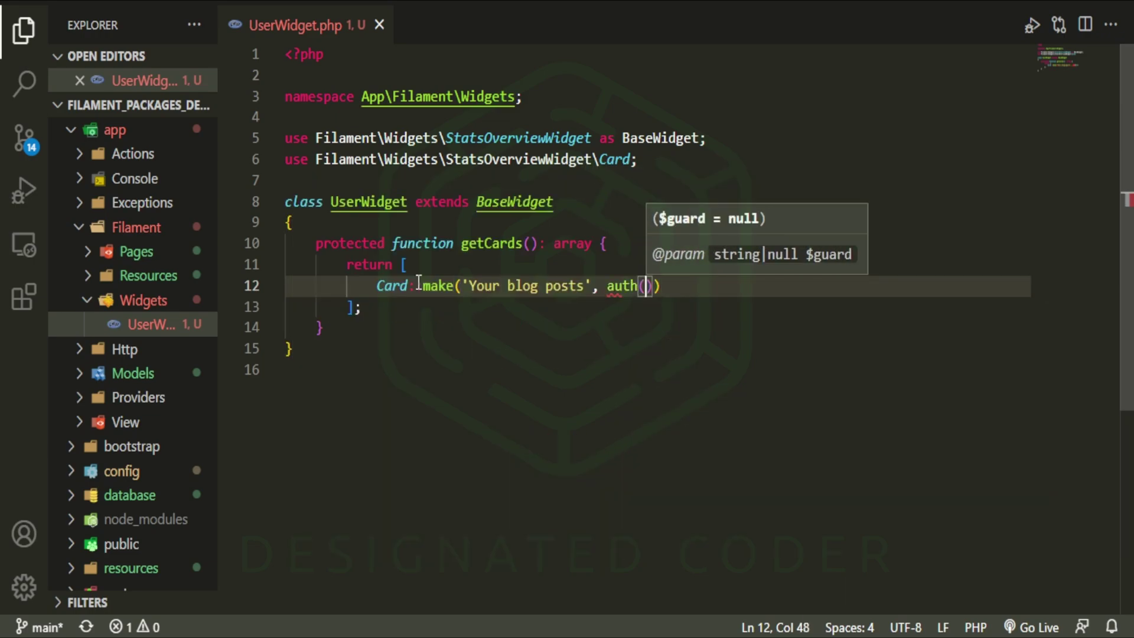
{"action": "type", "text": ")->user()"}
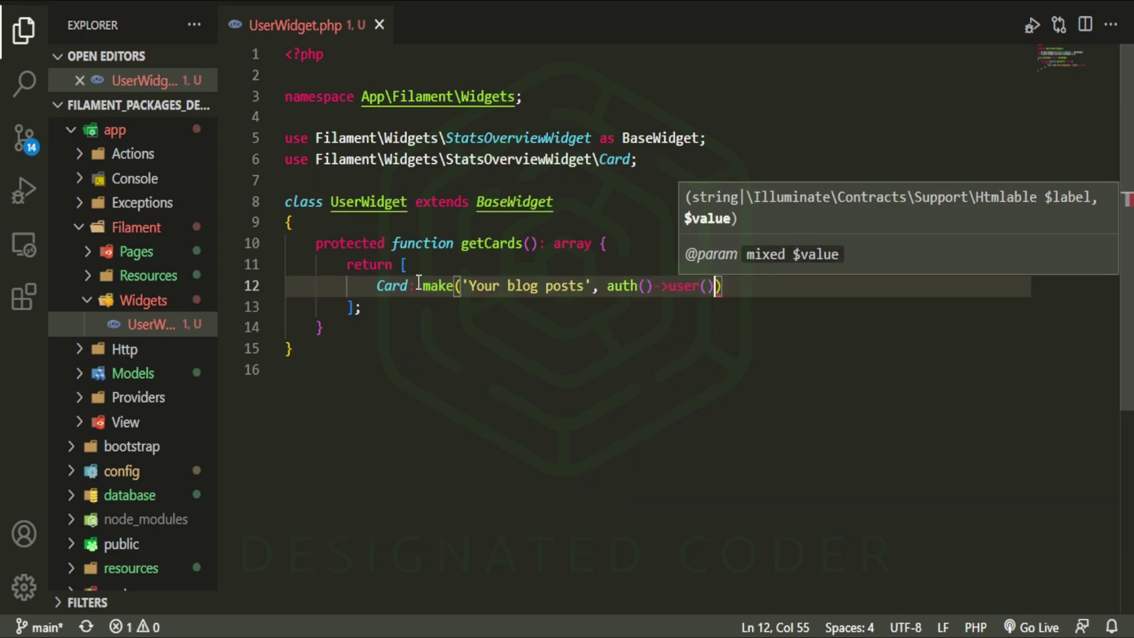
{"action": "type", "text": "->posts"}
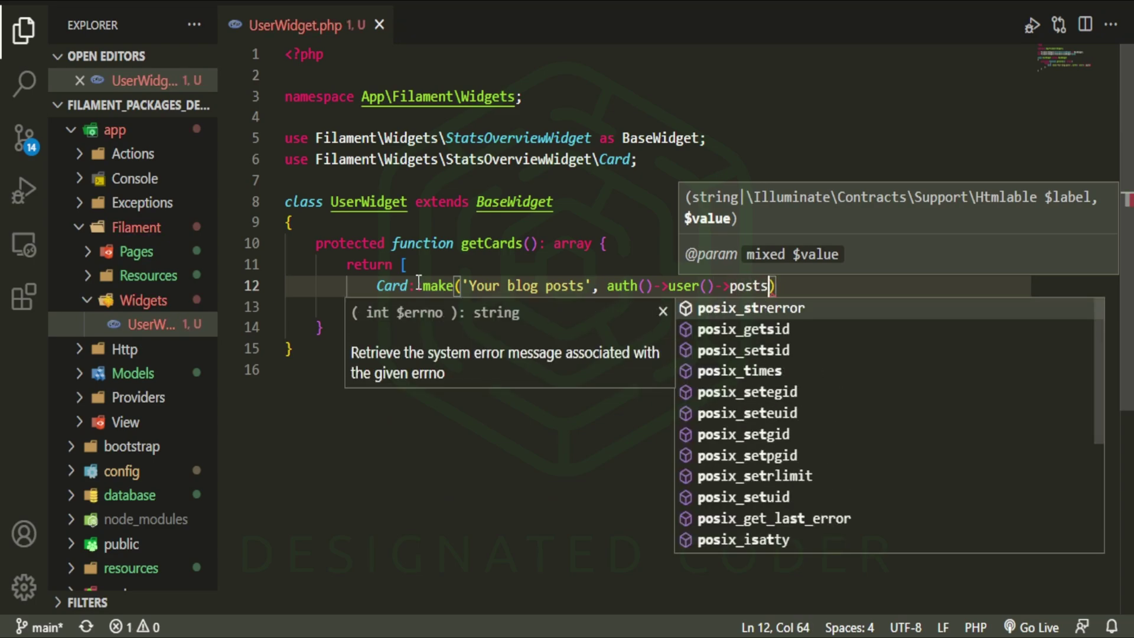
{"action": "type", "text": "()->"}
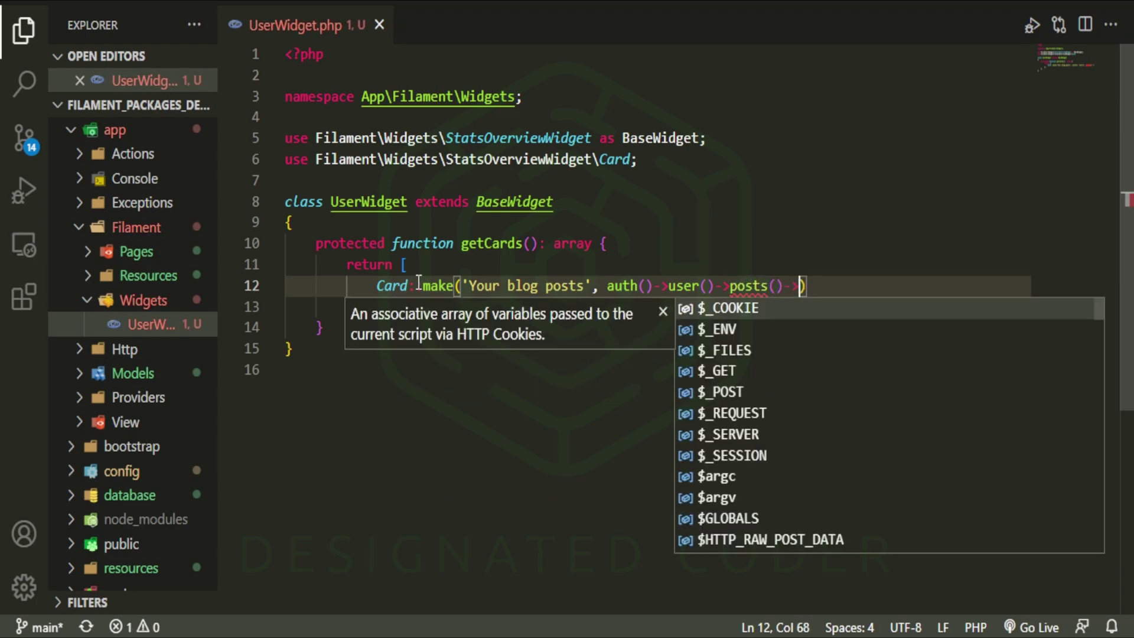
{"action": "type", "text": "count("}
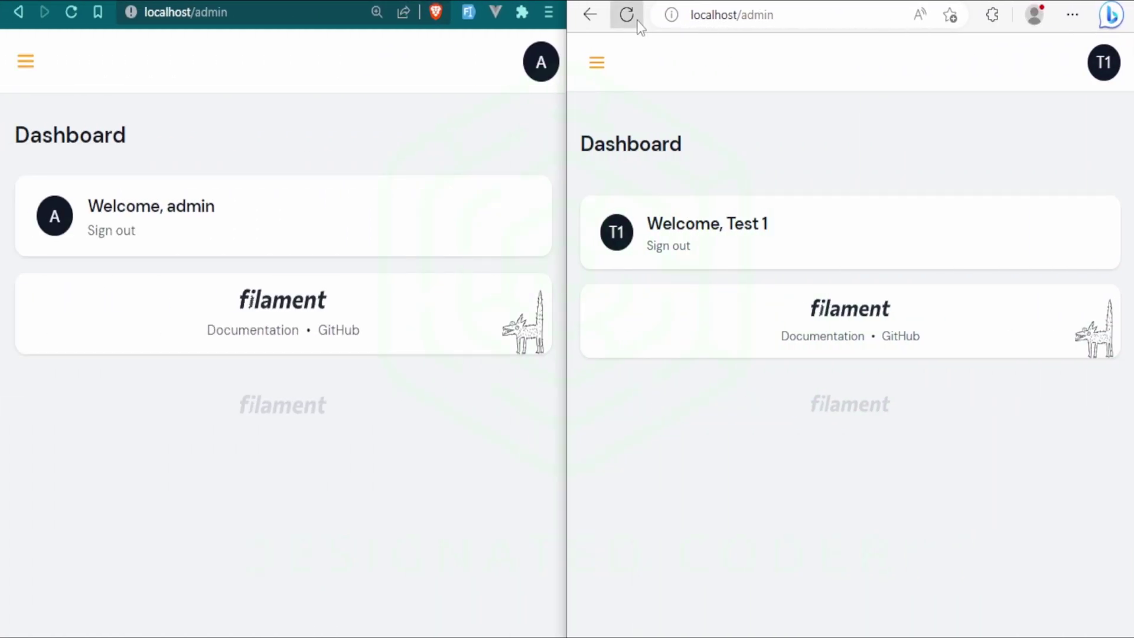
Reload the Test 1 and admin dashboards to show the 'Your blog posts' card
{"action": "left_click", "coordinate": [627, 14]}
{"action": "left_click", "coordinate": [75, 13]}
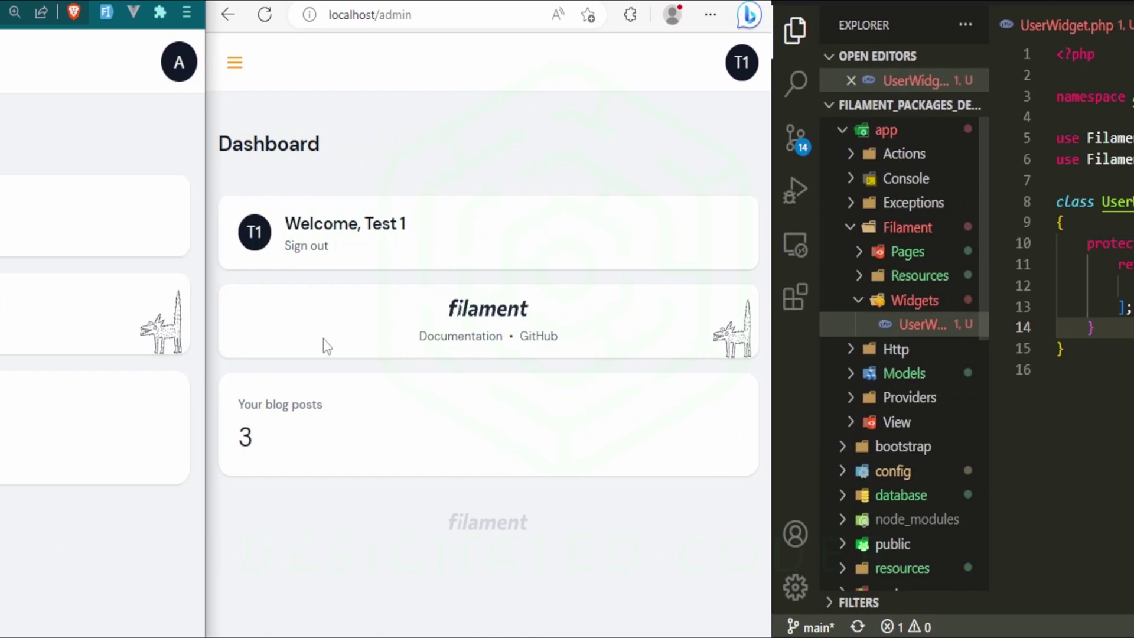
Add canView(): bool returning auth()->user()->hasRole('user'), brace on the signature line
{"action": "key", "text": "Return"}
{"action": "key", "text": "Return"}
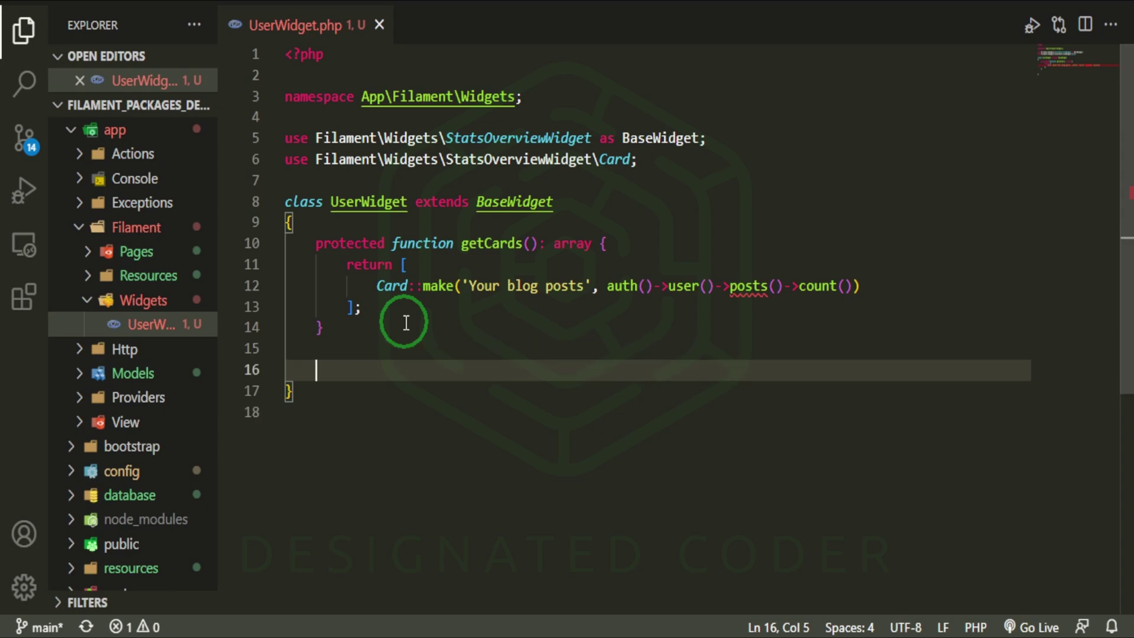
{"action": "type", "text": "public statu"}
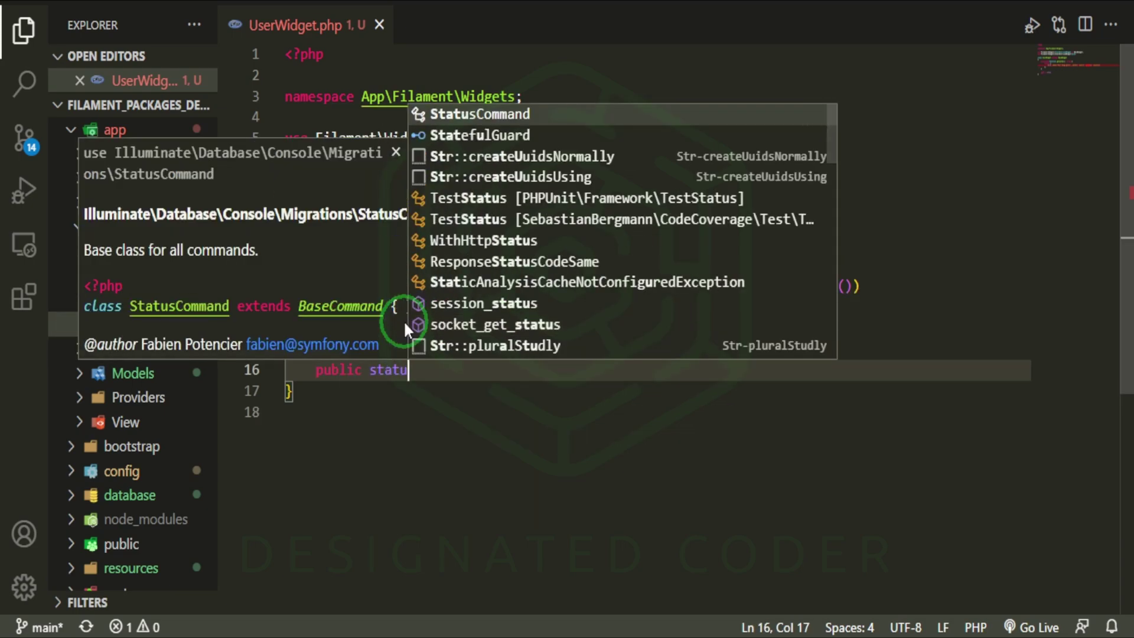
{"action": "key", "text": "BackSpace"}
{"action": "type", "text": "ic funct"}
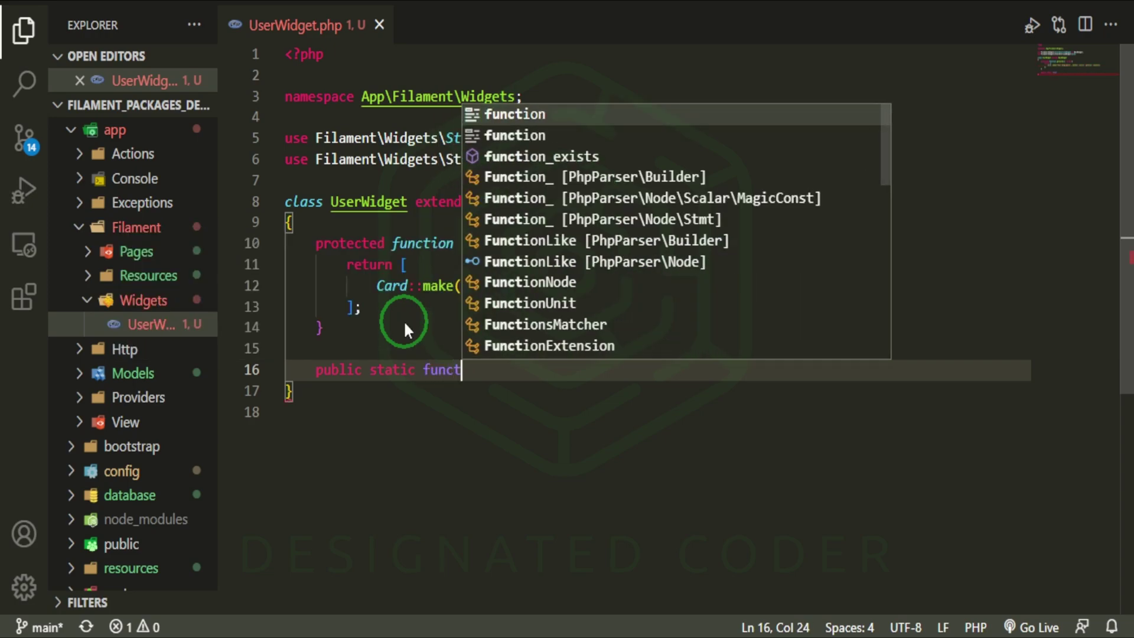
{"action": "type", "text": "ion canV"}
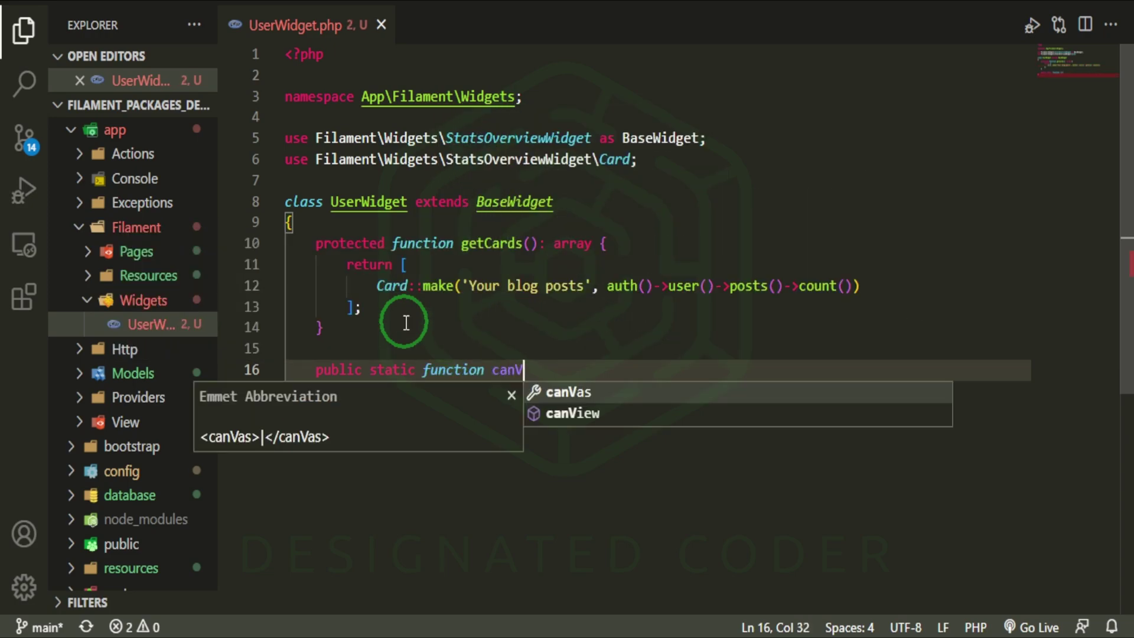
{"action": "type", "text": "iew"}
{"action": "key", "text": "Return"}
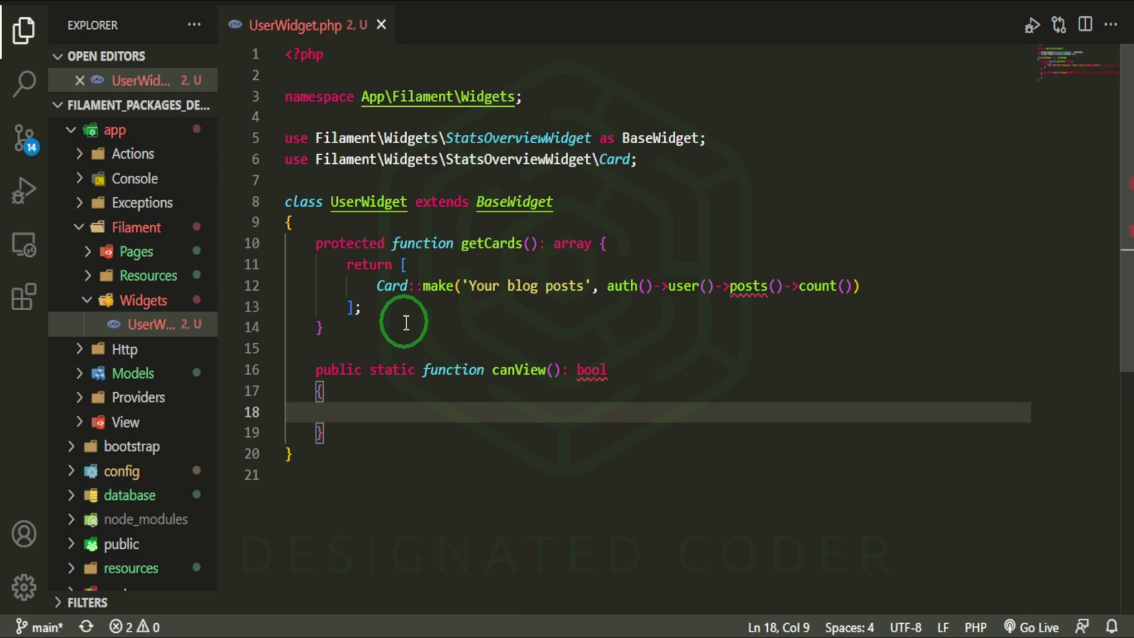
{"action": "type", "text": "tr"}
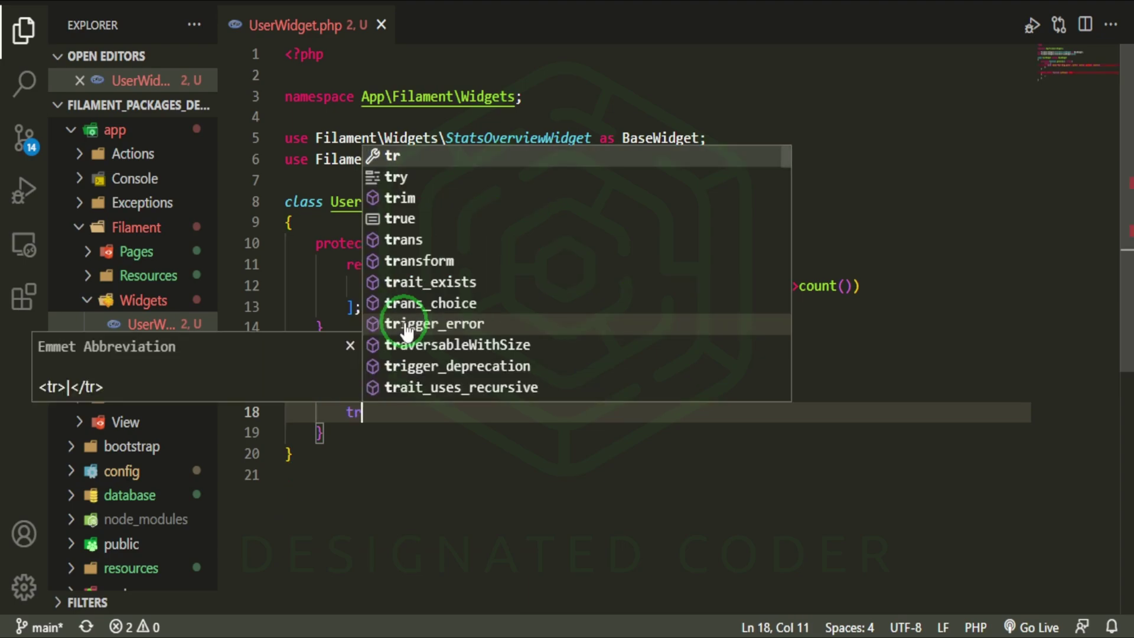
{"action": "type", "text": "e"}
{"action": "key", "text": "BackSpace"}
{"action": "key", "text": "BackSpace"}
{"action": "key", "text": "BackSpace"}
{"action": "type", "text": "ret"}
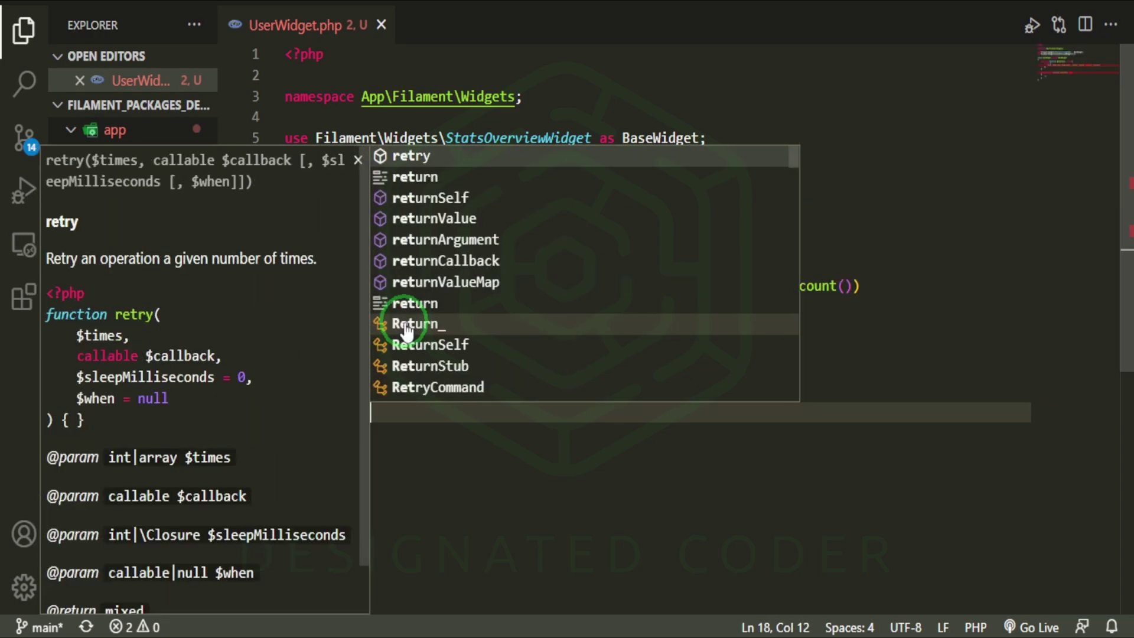
{"action": "type", "text": "urn auth()"}
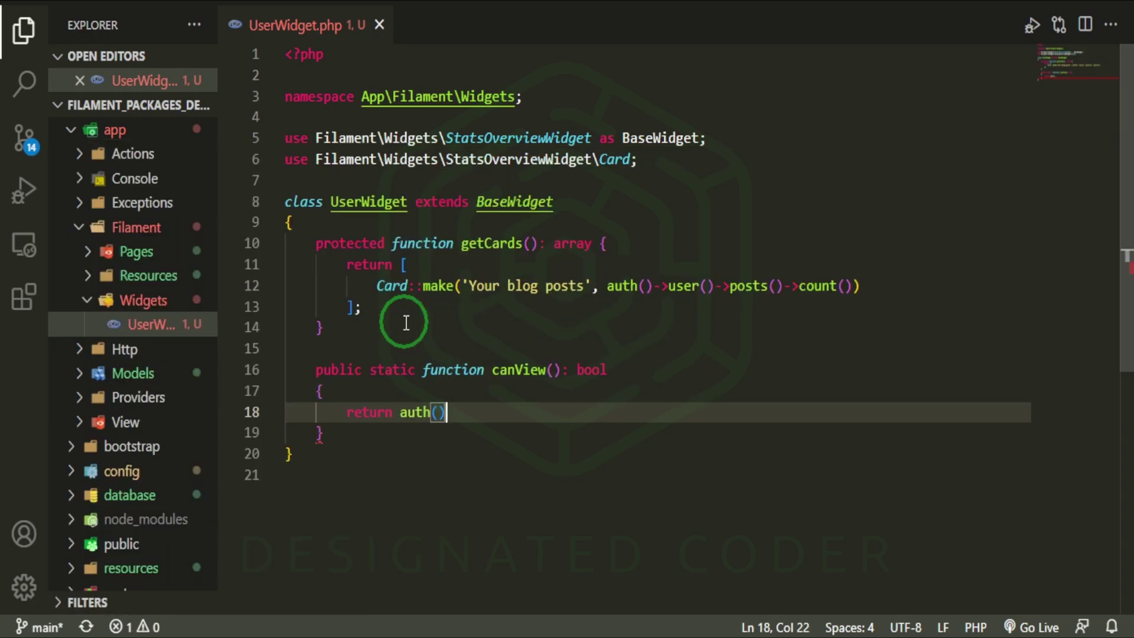
{"action": "type", "text": "->user"}
{"action": "key", "text": "Return"}
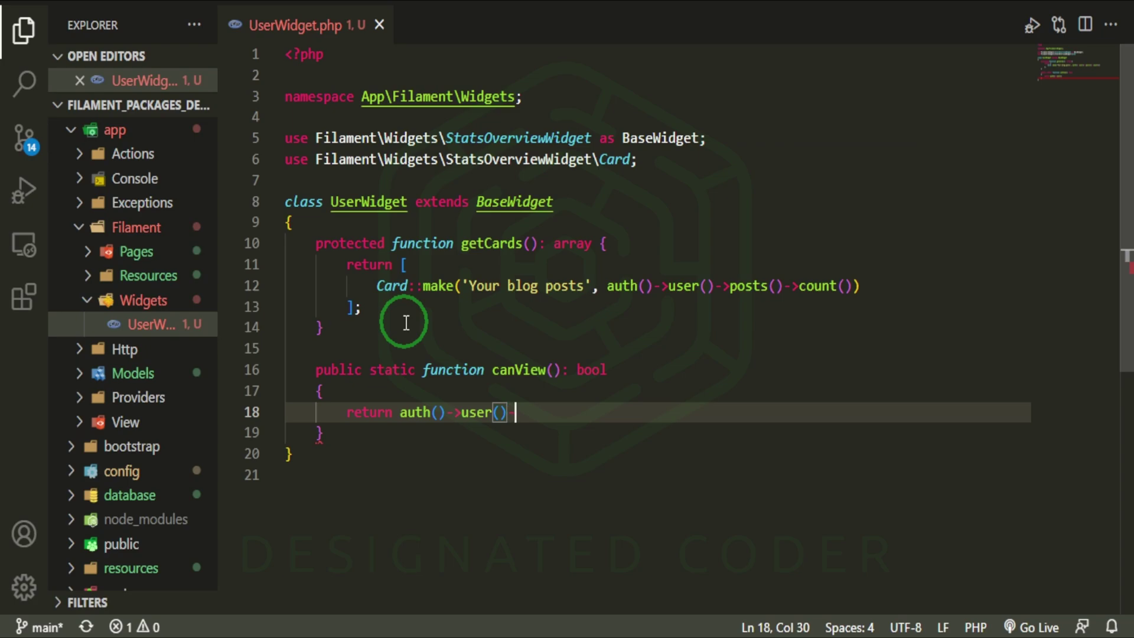
{"action": "type", "text": ">hasRole("}
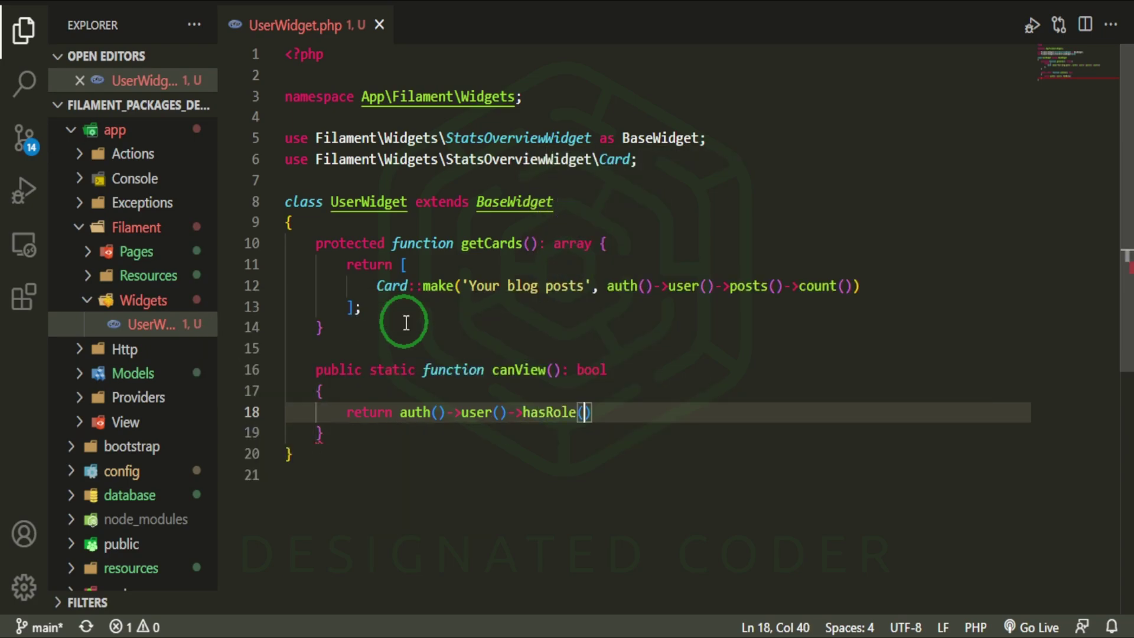
{"action": "type", "text": "'user')"}
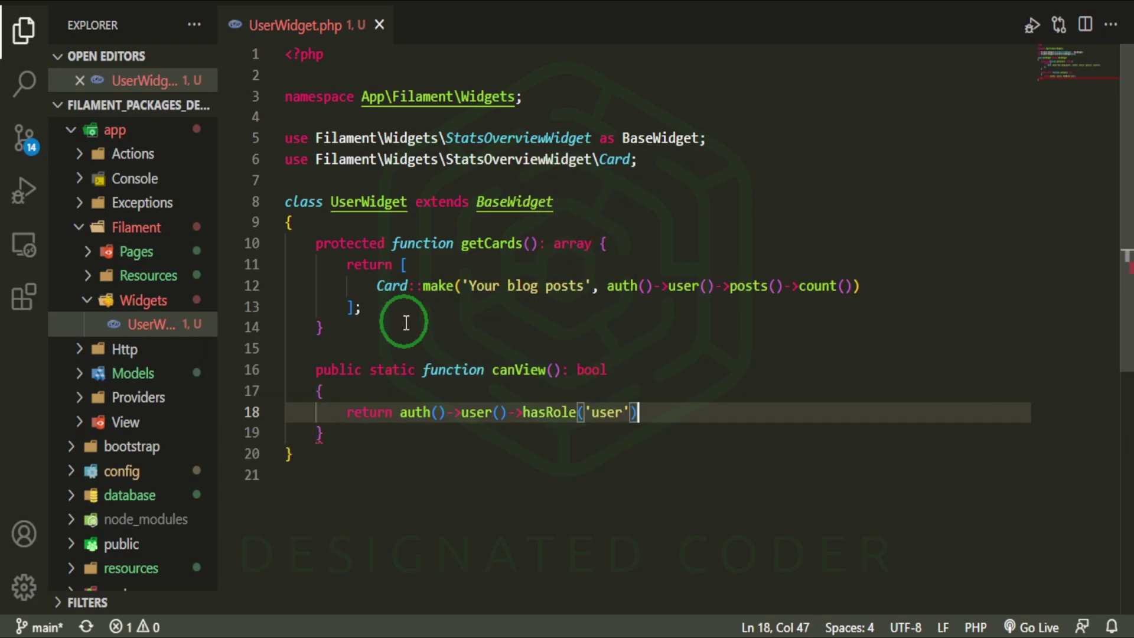
{"action": "type", "text": ";"}
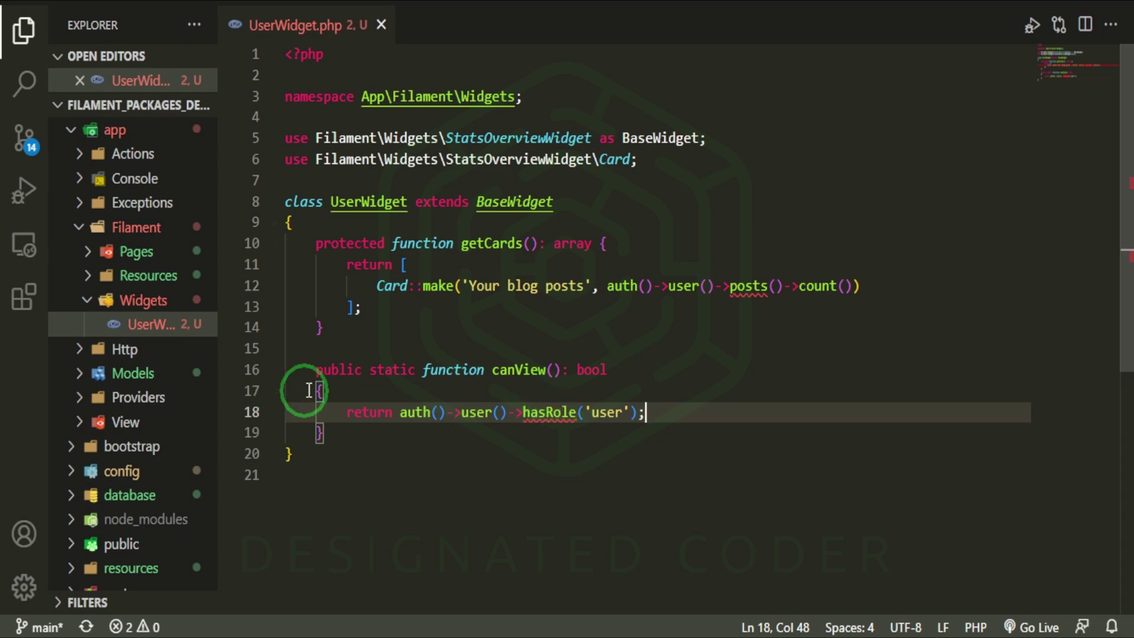
{"action": "left_click_drag", "start_coordinate": [313, 391], "coordinate": [666, 367]}
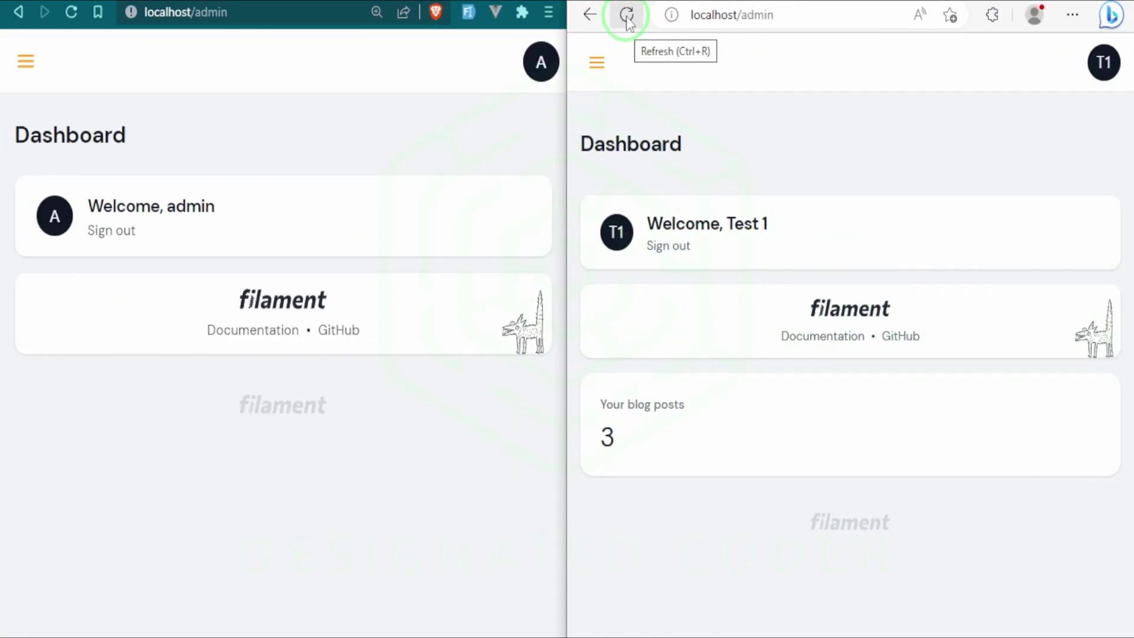
Reload both dashboards: admin shows no blog-posts card, while Test 1 still shows 3
{"action": "left_click", "coordinate": [626, 15]}
{"action": "left_click", "coordinate": [71, 15]}
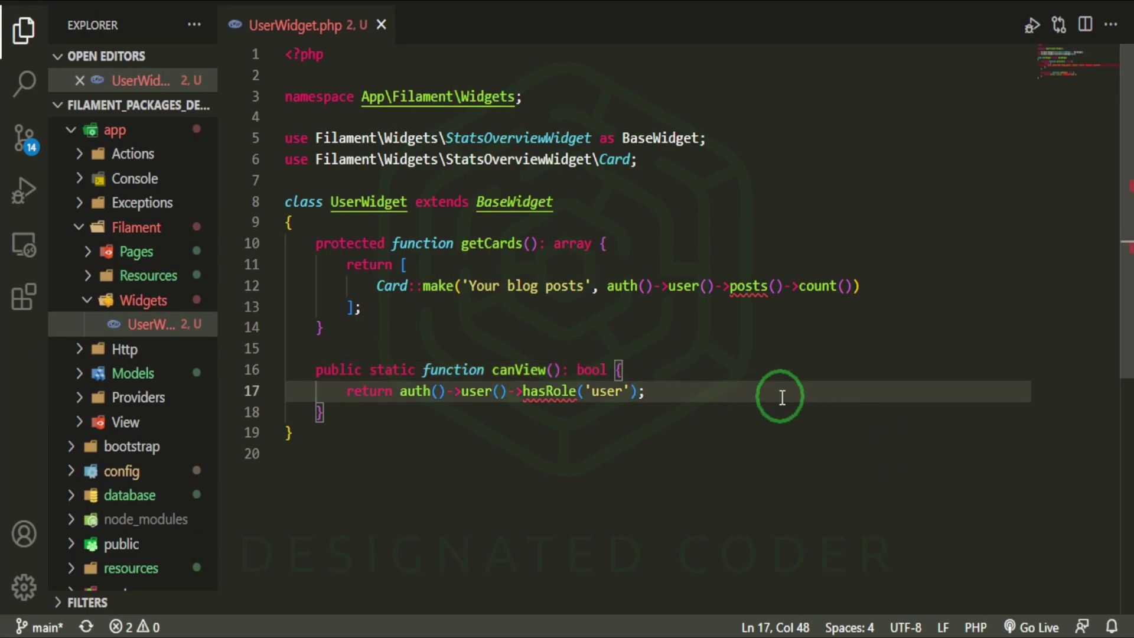
Comment out UserWidget's hasRole check and add 'return !auth()->user()->is_admin;' below it
{"action": "key", "text": "ctrl+slash"}
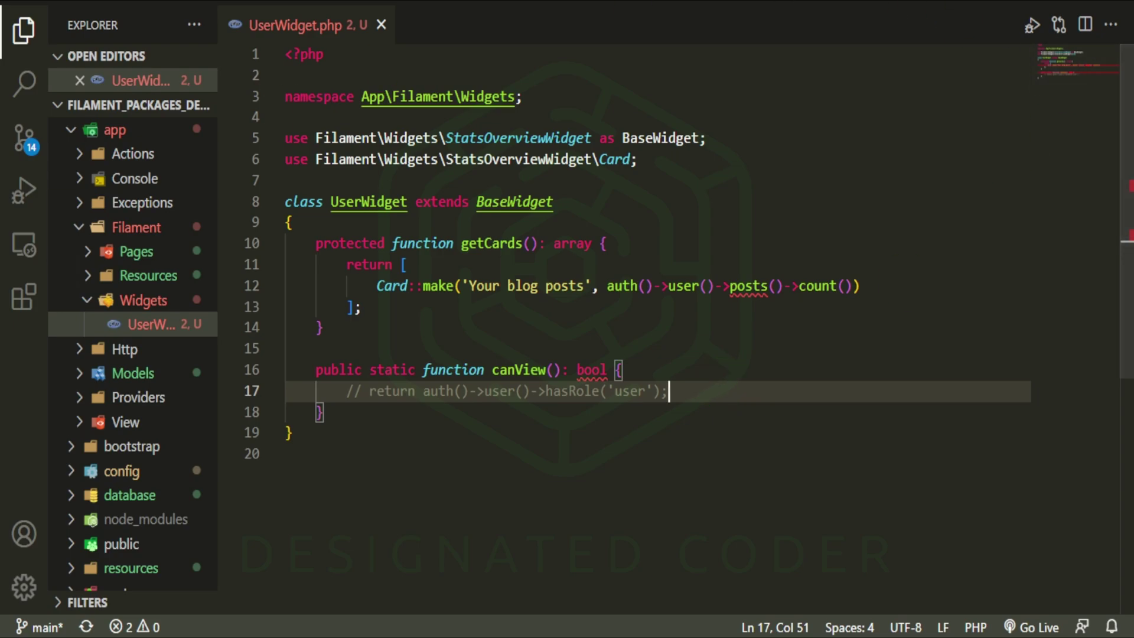
{"action": "key", "text": "Return"}
{"action": "type", "text": "return "}
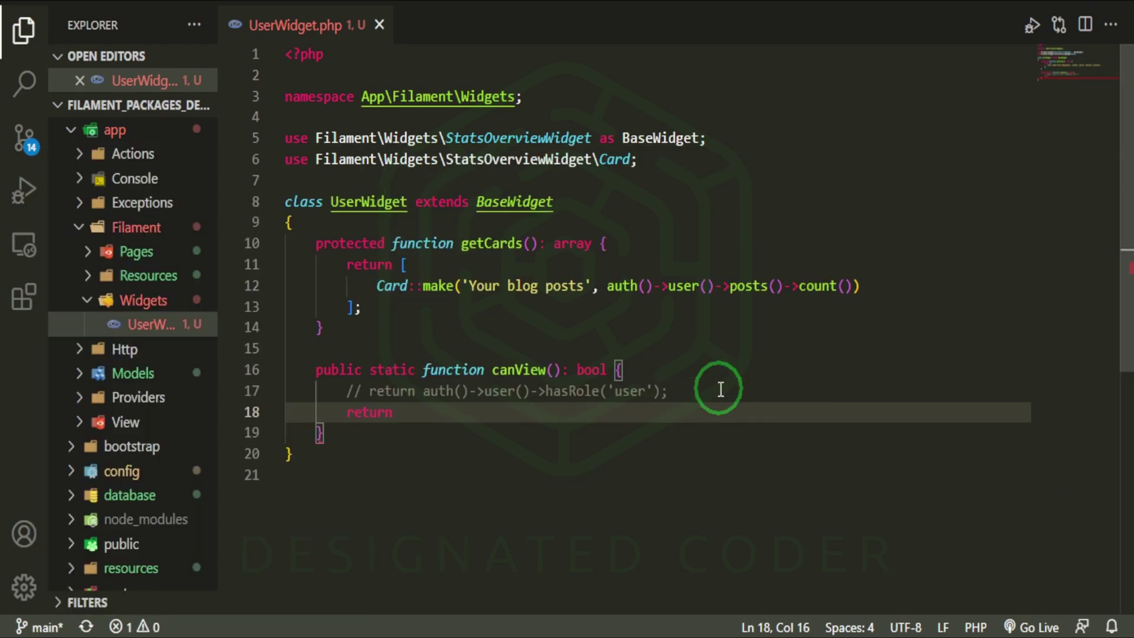
{"action": "type", "text": "auth()->u"}
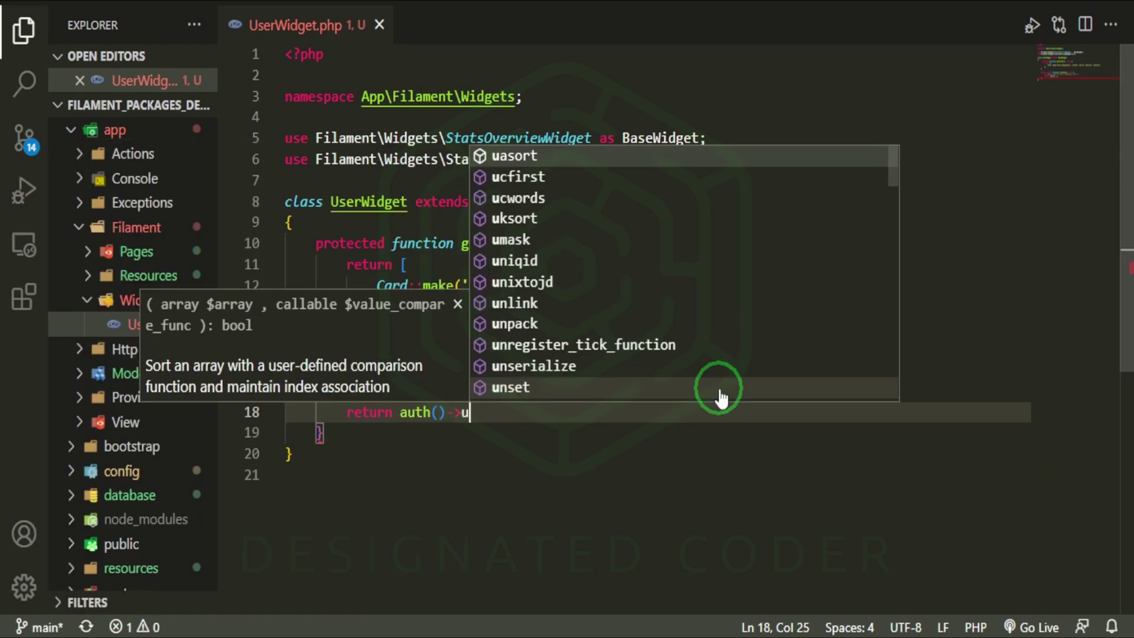
{"action": "type", "text": "ser()->is_a"}
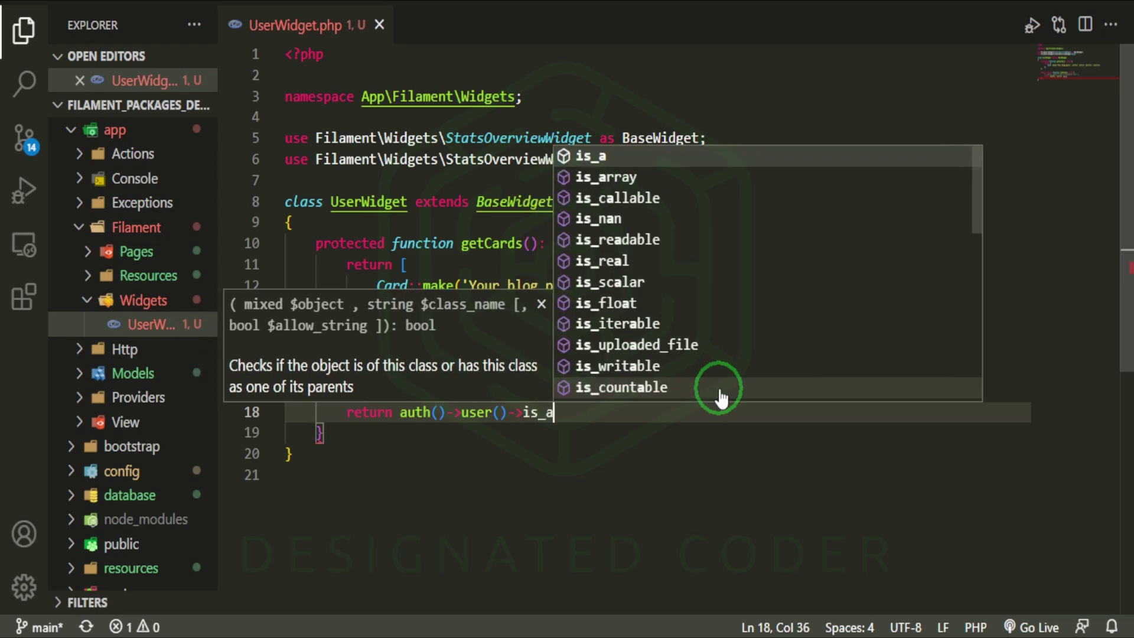
{"action": "type", "text": "dmin;"}
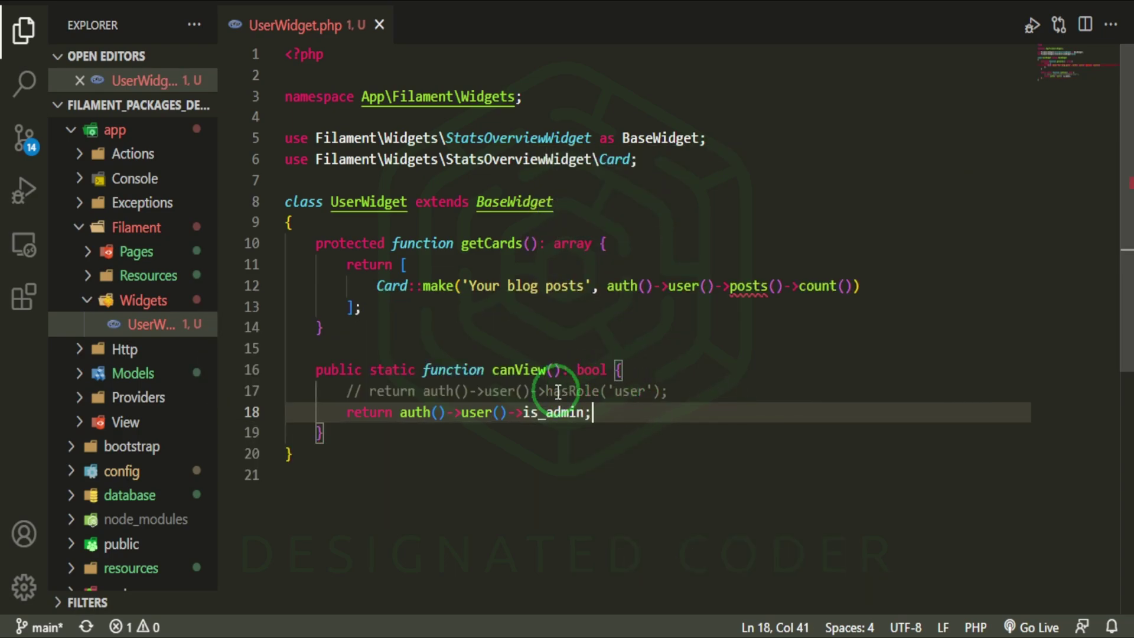
{"action": "mouse_move", "coordinate": [415, 413]}
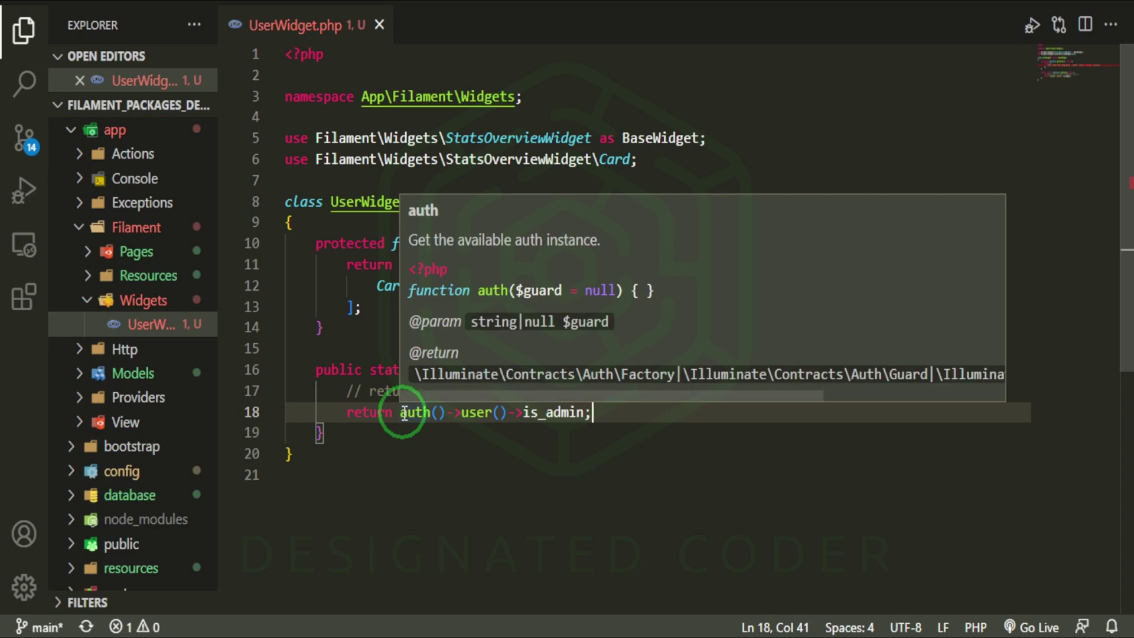
{"action": "left_click", "coordinate": [400, 412]}
{"action": "type", "text": "!"}
{"action": "left_click", "coordinate": [453, 391]}
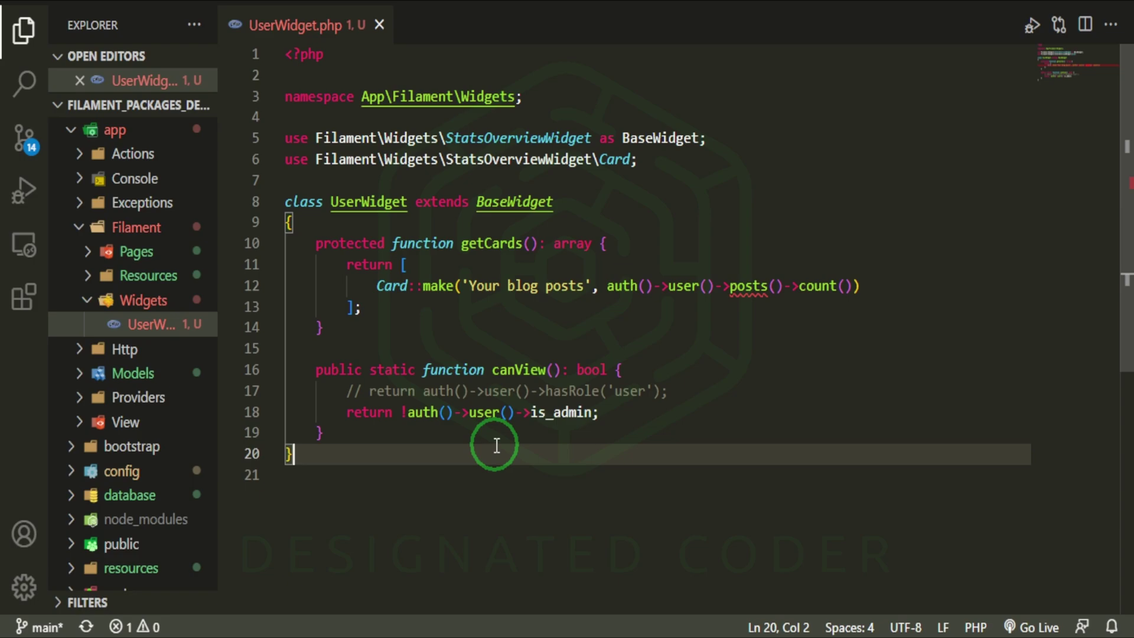
Run 'sail artisan make:filament-widget AdminWidget --stats-overview' in a maximized terminal, skipping the resource prompt
{"action": "key", "text": "ctrl+k"}
{"action": "key", "text": "Escape"}
{"action": "left_click", "coordinate": [476, 509]}
{"action": "key", "text": "ctrl+grave"}
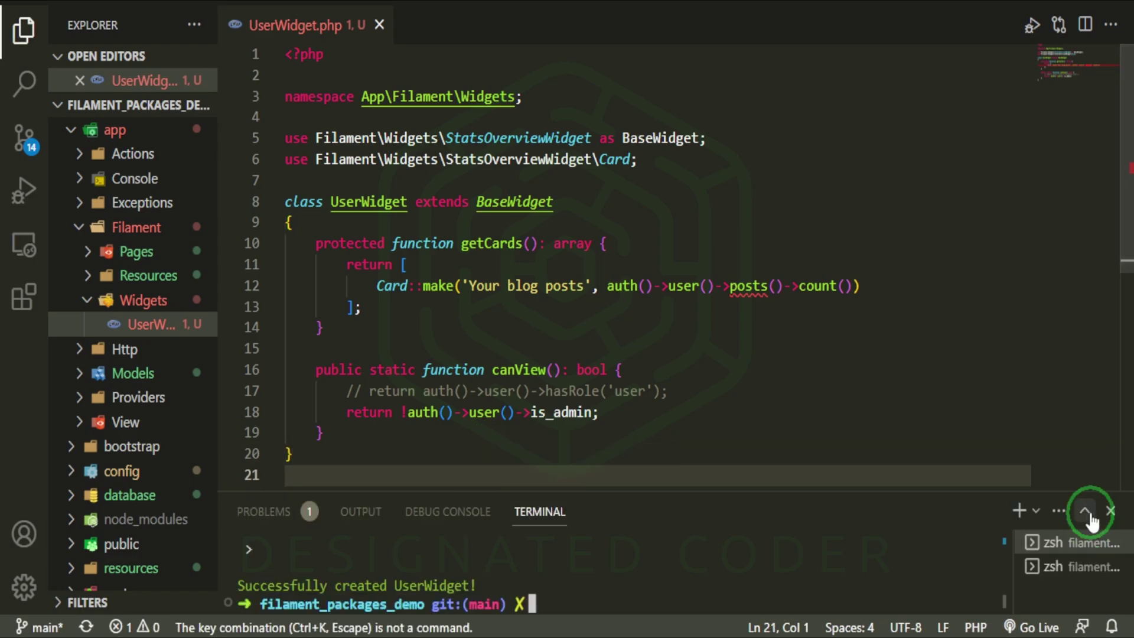
{"action": "left_click", "coordinate": [1084, 511]}
{"action": "key", "text": "Up"}
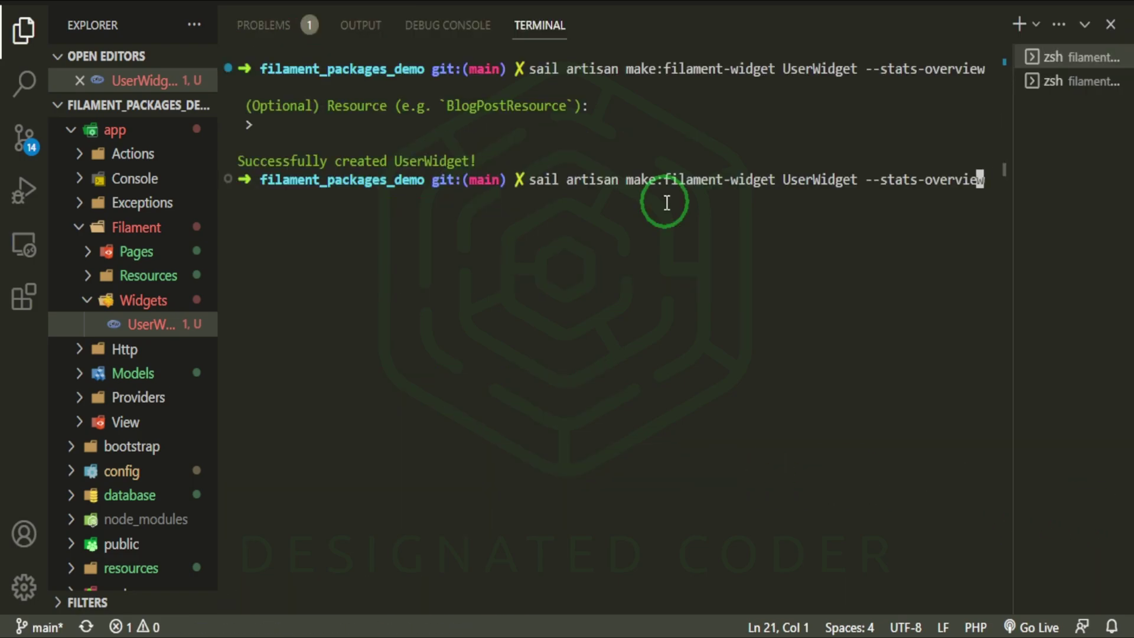
{"action": "key", "text": "BackSpace"}
{"action": "key", "text": "BackSpace"}
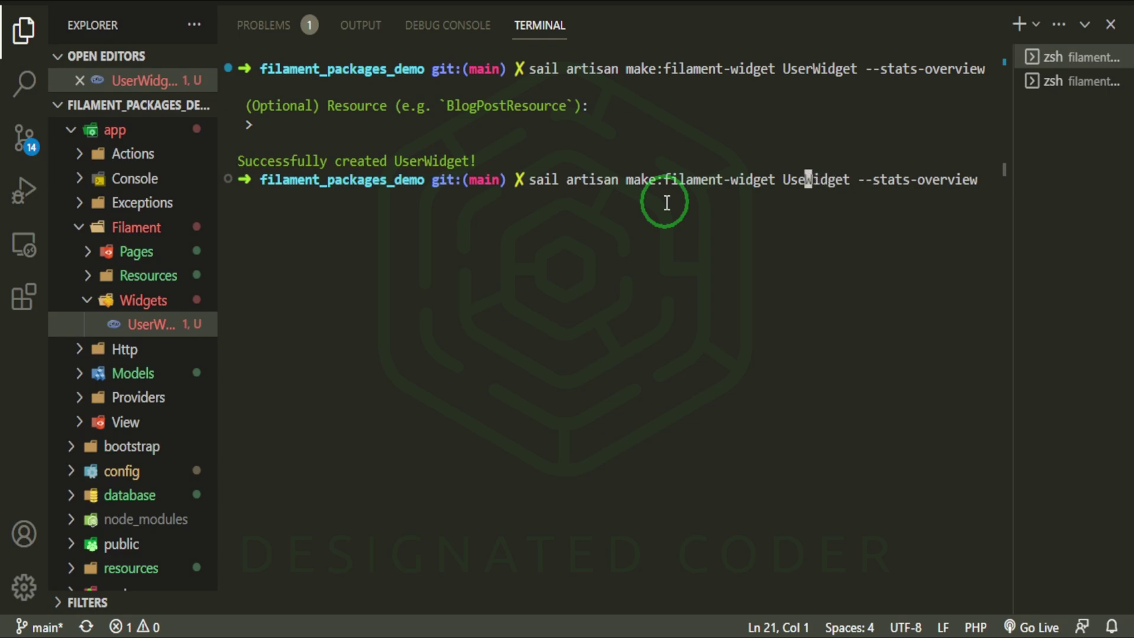
{"action": "key", "text": "BackSpace"}
{"action": "key", "text": "BackSpace"}
{"action": "type", "text": "Admin"}
{"action": "key", "text": "Return"}
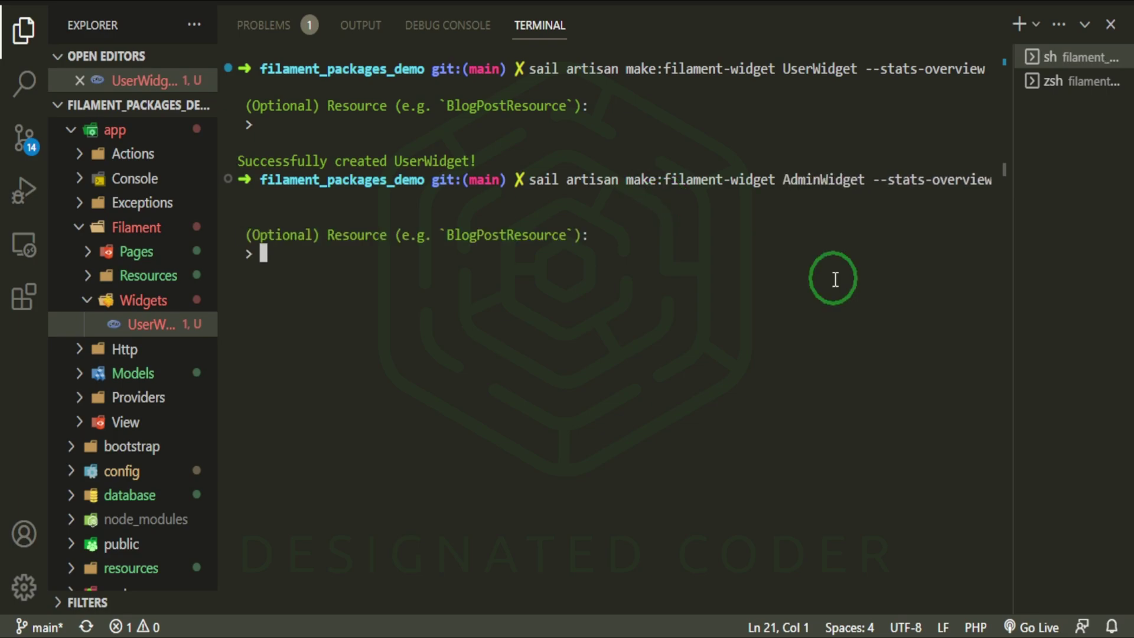
{"action": "key", "text": "Return"}
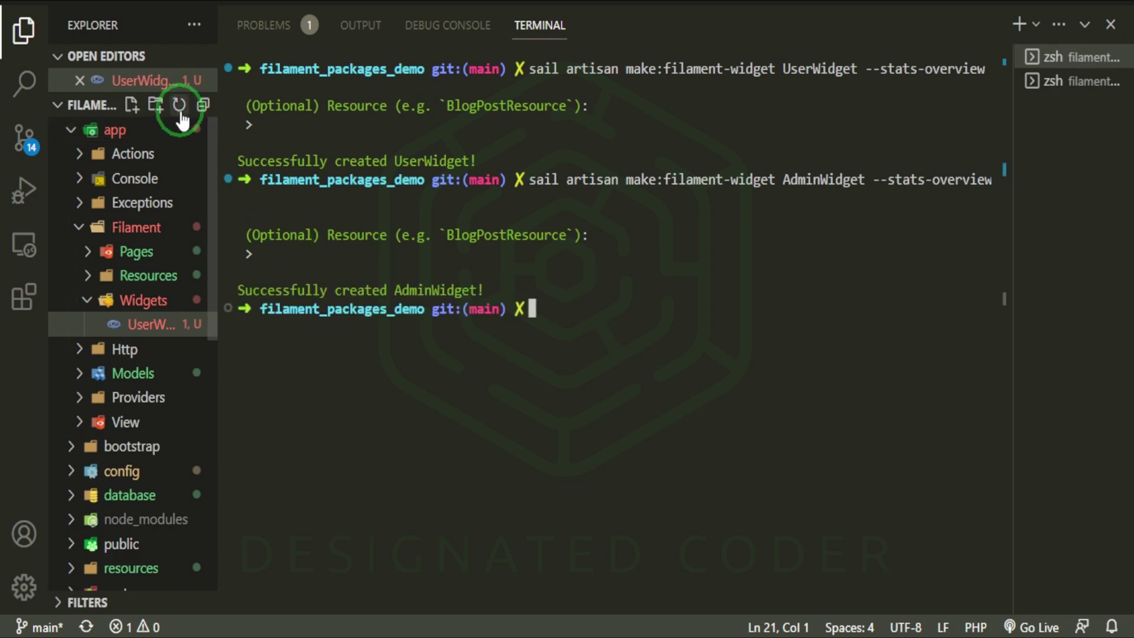
{"action": "left_click", "coordinate": [180, 106]}
In AdminWidget.php, replace the getCards placeholder with Unique views, Bounce rate and Average time on page cards
{"action": "left_click", "coordinate": [160, 326]}
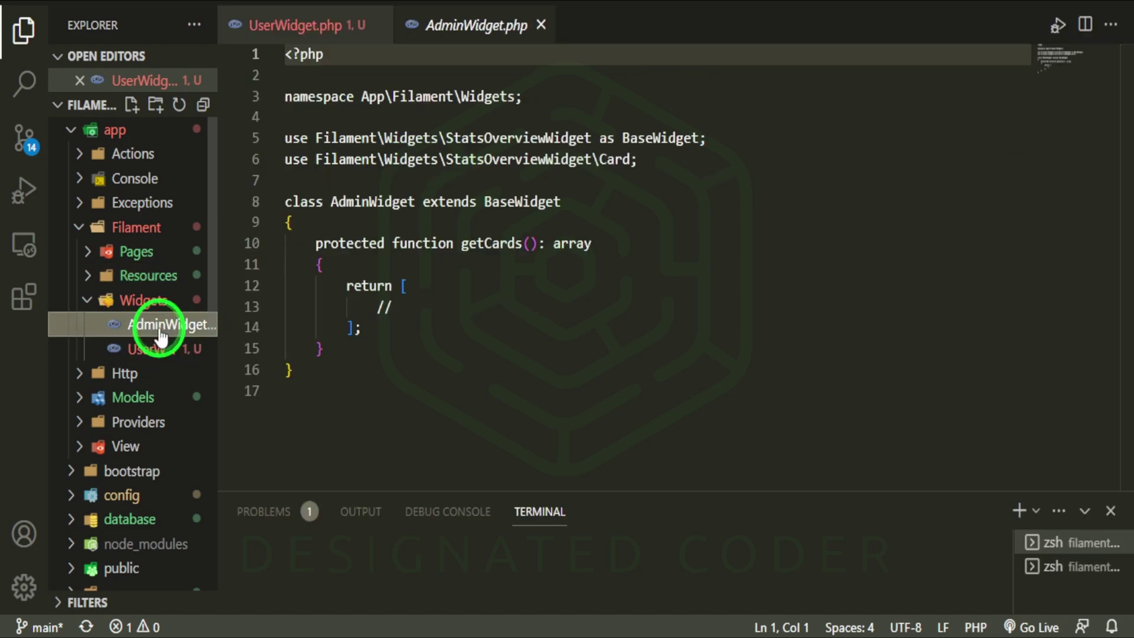
{"action": "double_click", "coordinate": [160, 337]}
{"action": "key", "text": "ctrl+j"}
{"action": "mouse_move", "coordinate": [325, 264]}
{"action": "left_mouse_down"}
{"action": "mouse_move", "coordinate": [540, 241]}
{"action": "mouse_move", "coordinate": [627, 245]}
{"action": "left_mouse_up"}
{"action": "type", "text": "{"}
{"action": "left_click_drag", "start_coordinate": [451, 285], "coordinate": [457, 272]}
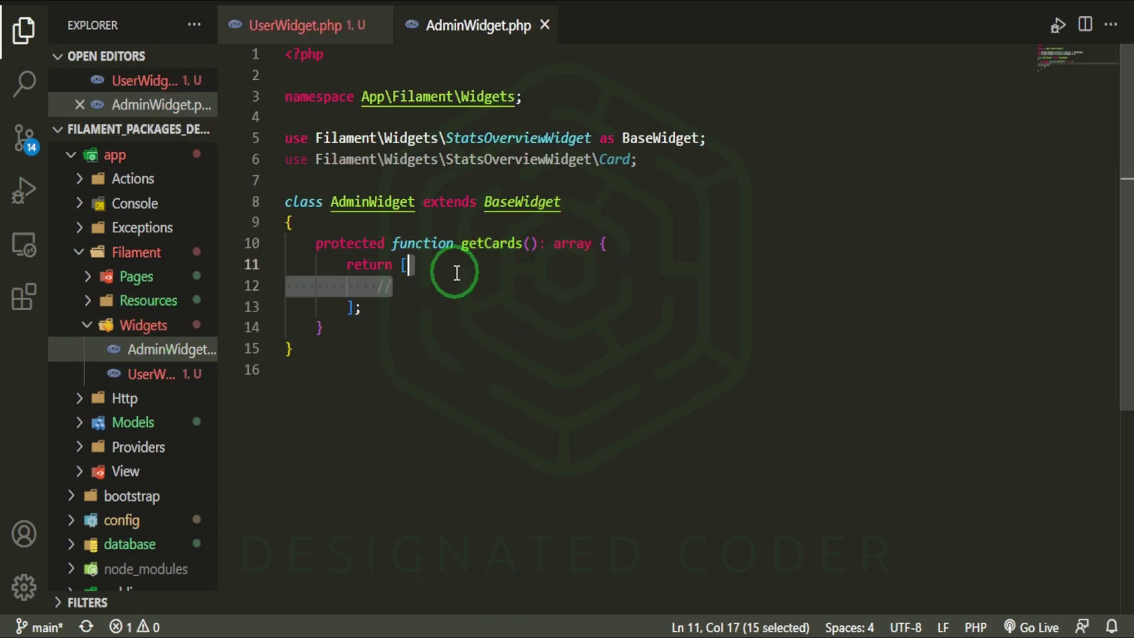
{"action": "type", "text": "Card::make('Unique views', '192.1k')                 ->description('32k increase')                 ->chart([7, 2, 10, 3, 15, 4, 17])                 ->descriptionIcon('heroicon-s-trending-up'),             Card::make('Bounce rate', '21%')                 ->description('7% increase')                 ->descriptionIcon('heroicon-s-trending-down'),             Card::make('Average time on page', '3:12')                 ->description('3% increase')                 ->descriptionIcon('heroicon-s-trending-up'),"}
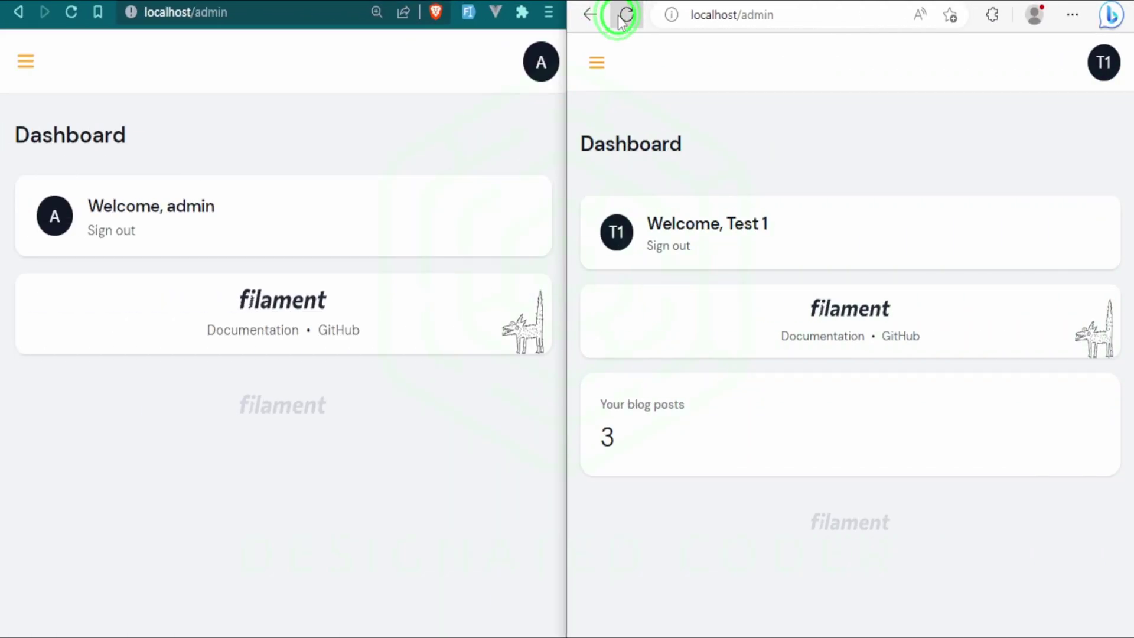
{"action": "left_click", "coordinate": [626, 14]}
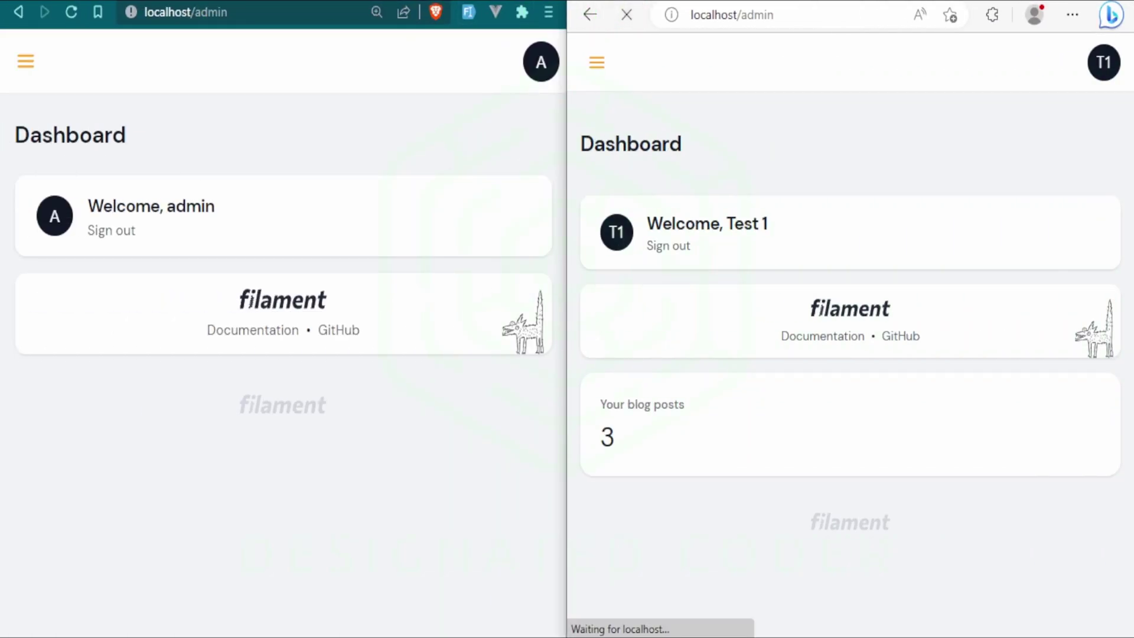
{"action": "left_click", "coordinate": [71, 11]}
{"action": "scroll", "coordinate": [825, 336], "scroll_direction": "down", "scroll_amount": 1}
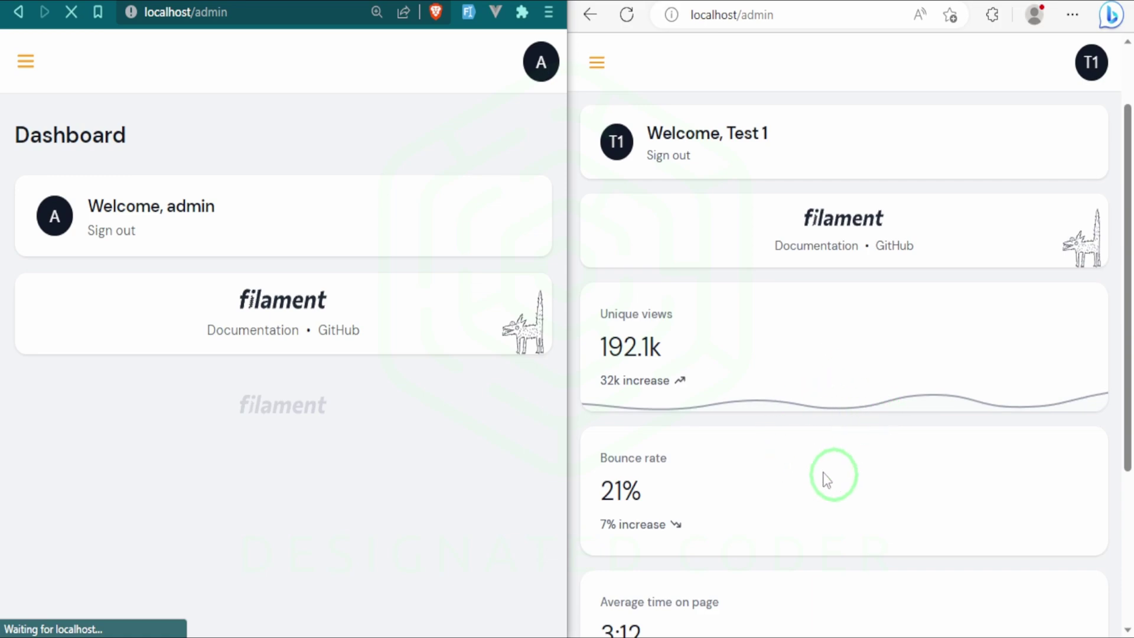
{"action": "scroll", "coordinate": [825, 458], "scroll_direction": "up", "scroll_amount": 1}
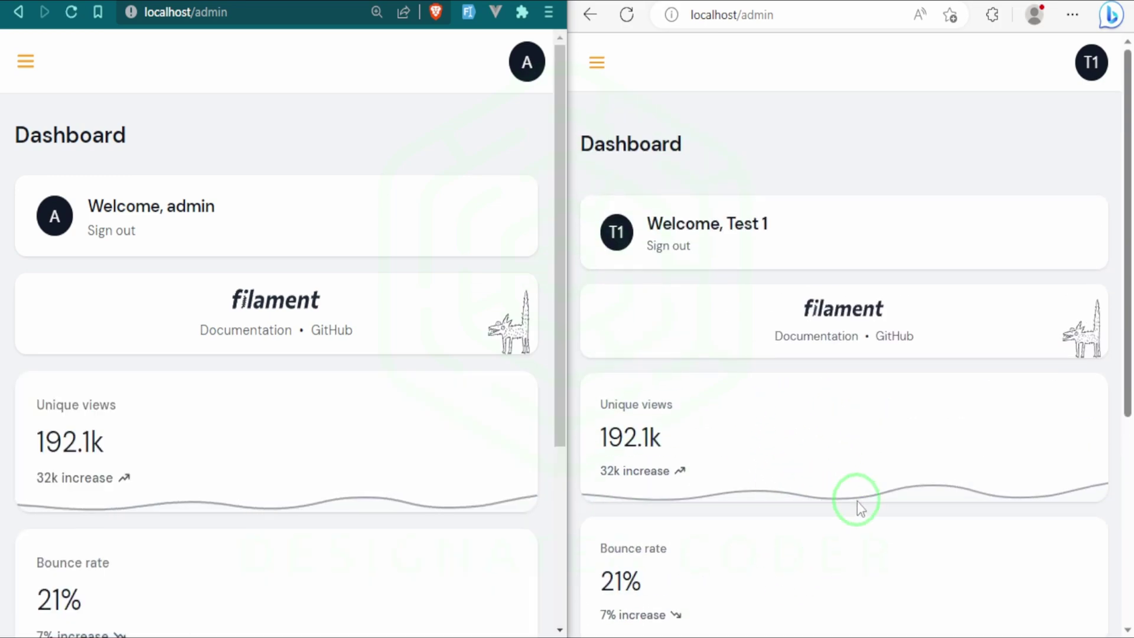
{"action": "scroll", "coordinate": [857, 501], "scroll_direction": "down", "scroll_amount": 3}
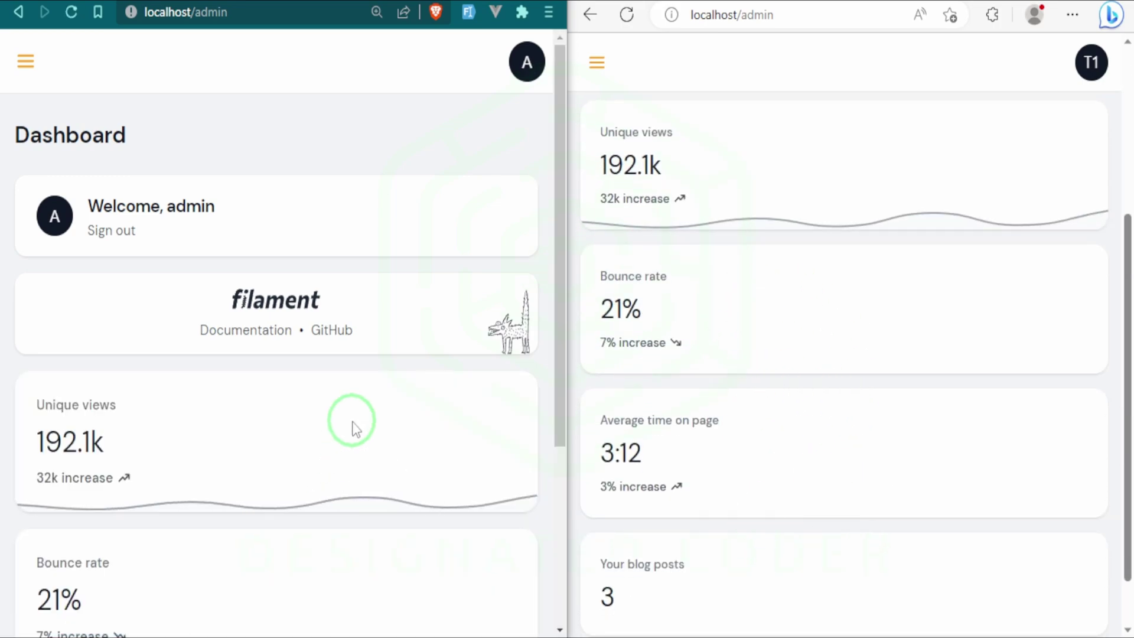
{"action": "scroll", "coordinate": [354, 421], "scroll_direction": "down", "scroll_amount": 3}
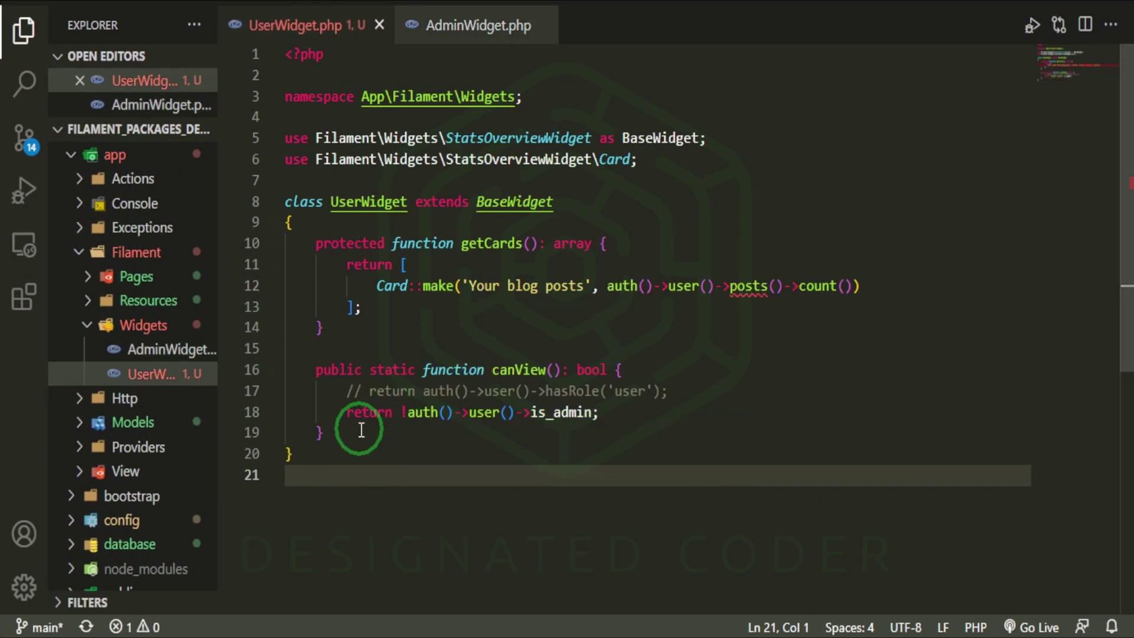
Copy UserWidget's canView after AdminWidget's getCards and drop the '!' so it returns is_admin
{"action": "left_click_drag", "start_coordinate": [359, 432], "coordinate": [355, 321]}
{"action": "key", "text": "ctrl+c"}
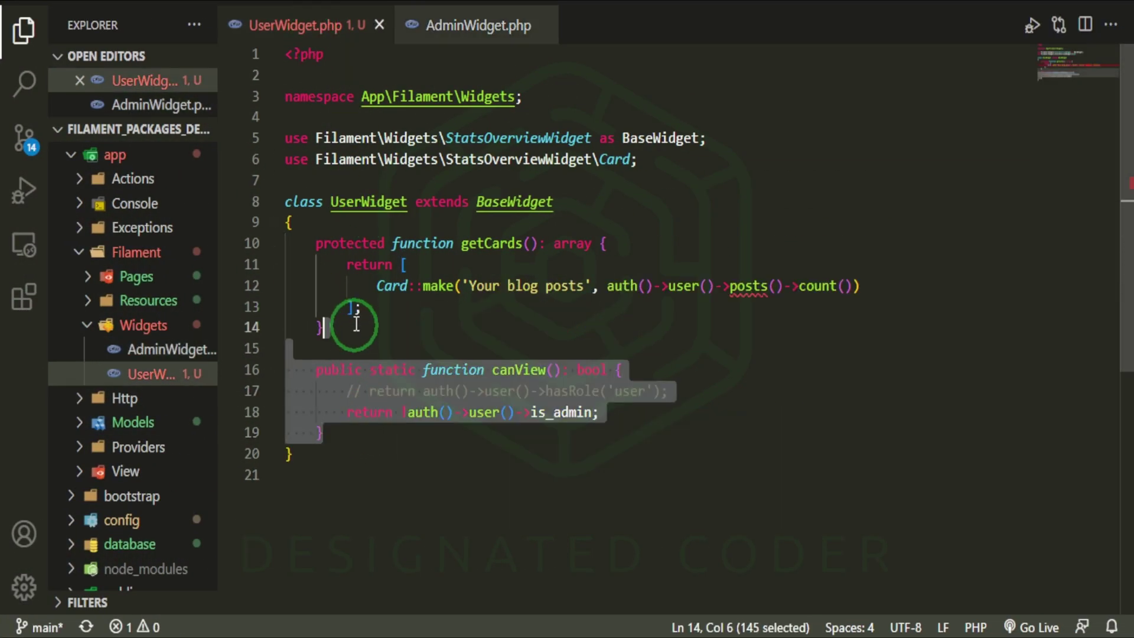
{"action": "left_click", "coordinate": [476, 23]}
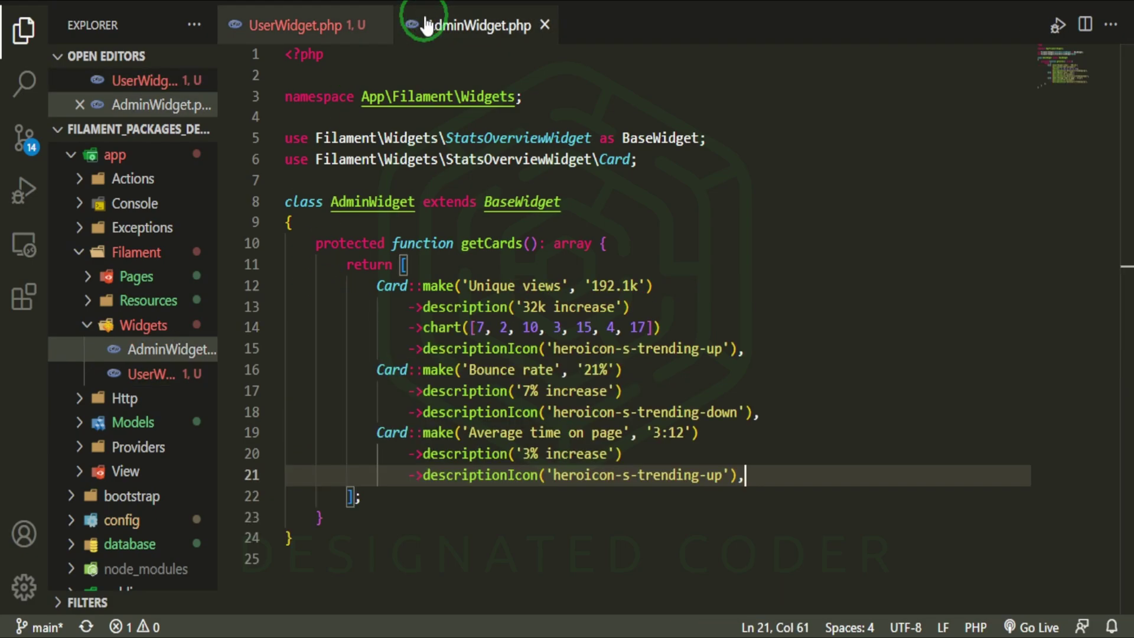
{"action": "left_click", "coordinate": [385, 522]}
{"action": "key", "text": "ctrl+v"}
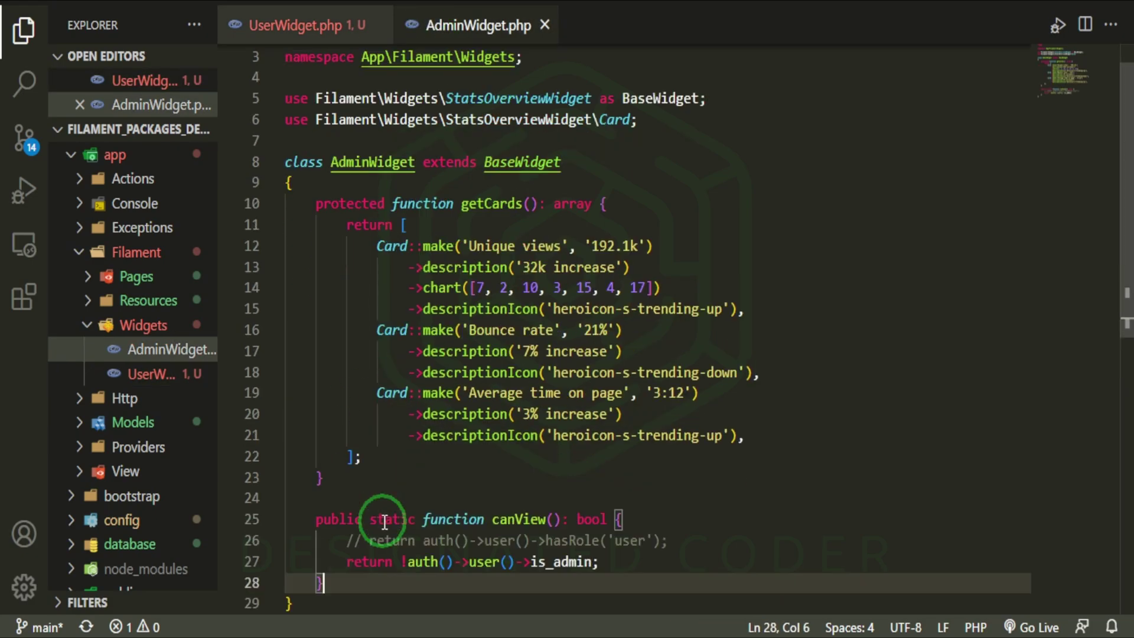
{"action": "key", "text": "Up"}
{"action": "key", "text": "End"}
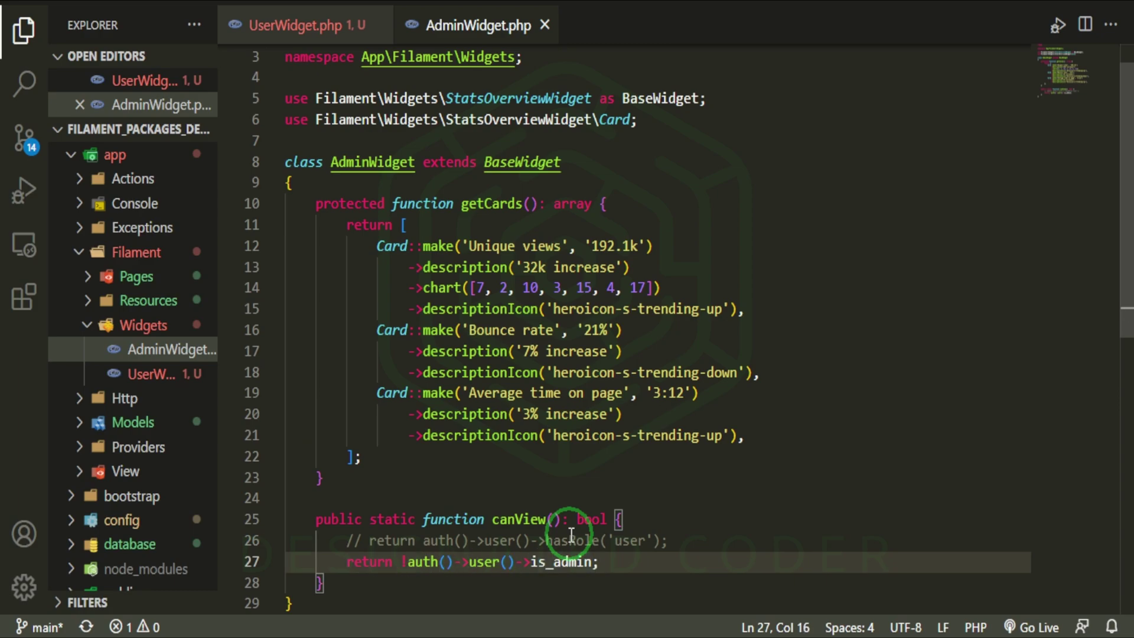
{"action": "key", "text": "Delete"}
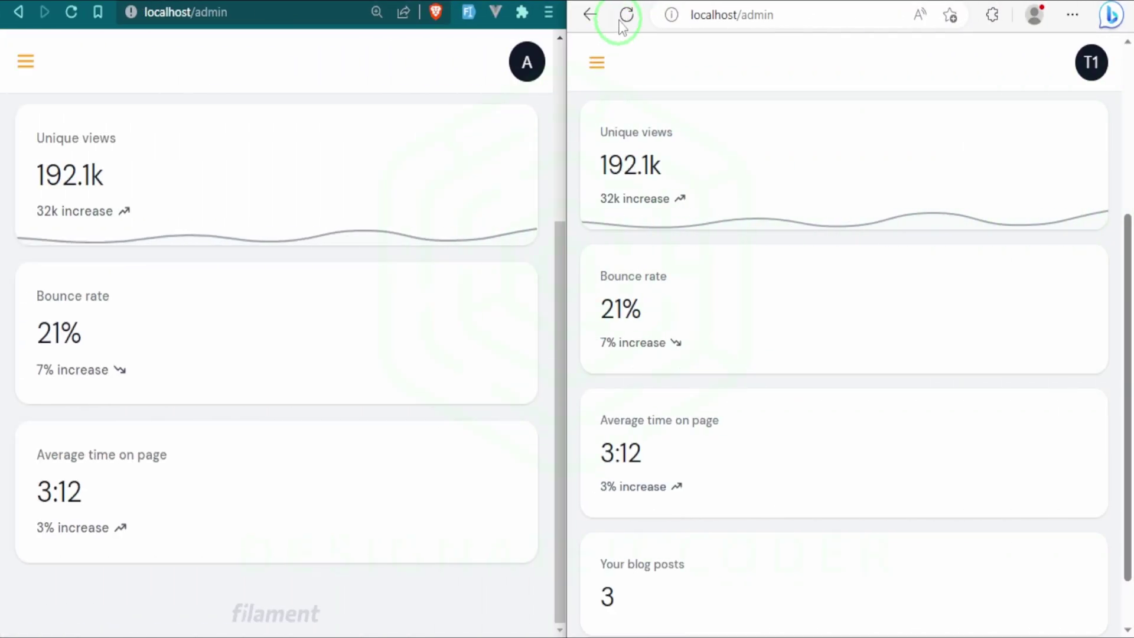
Reload both dashboards: Test 1 shows only the 3-post card, admin keeps the stats cards
{"action": "left_click", "coordinate": [627, 14]}
{"action": "left_click", "coordinate": [71, 15]}
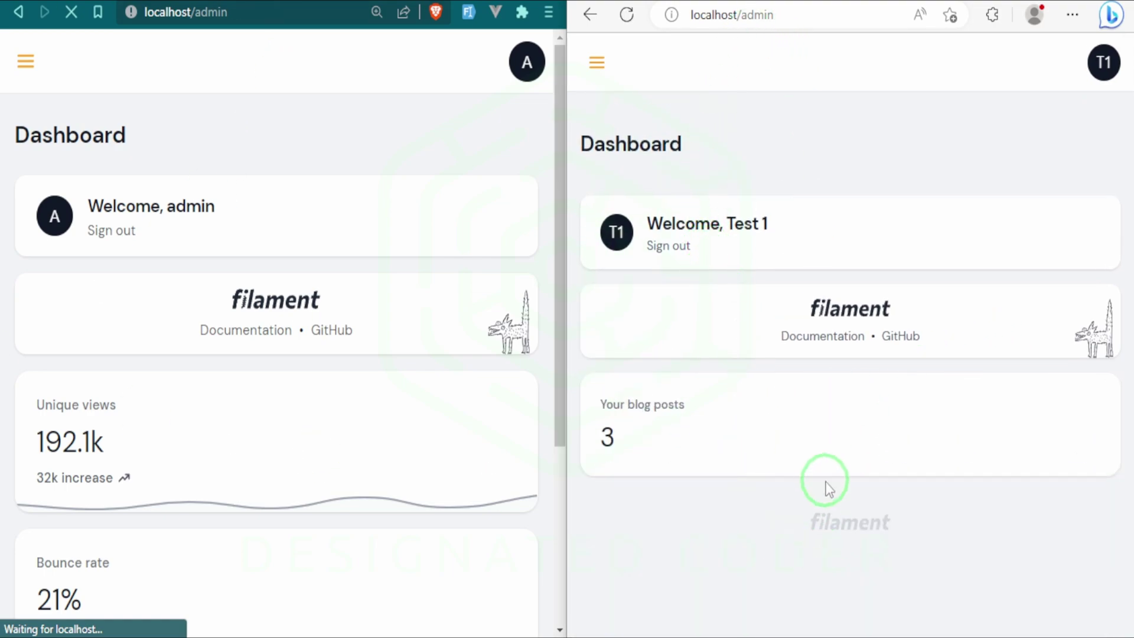
{"action": "scroll", "coordinate": [284, 310], "scroll_direction": "down", "scroll_amount": 3}
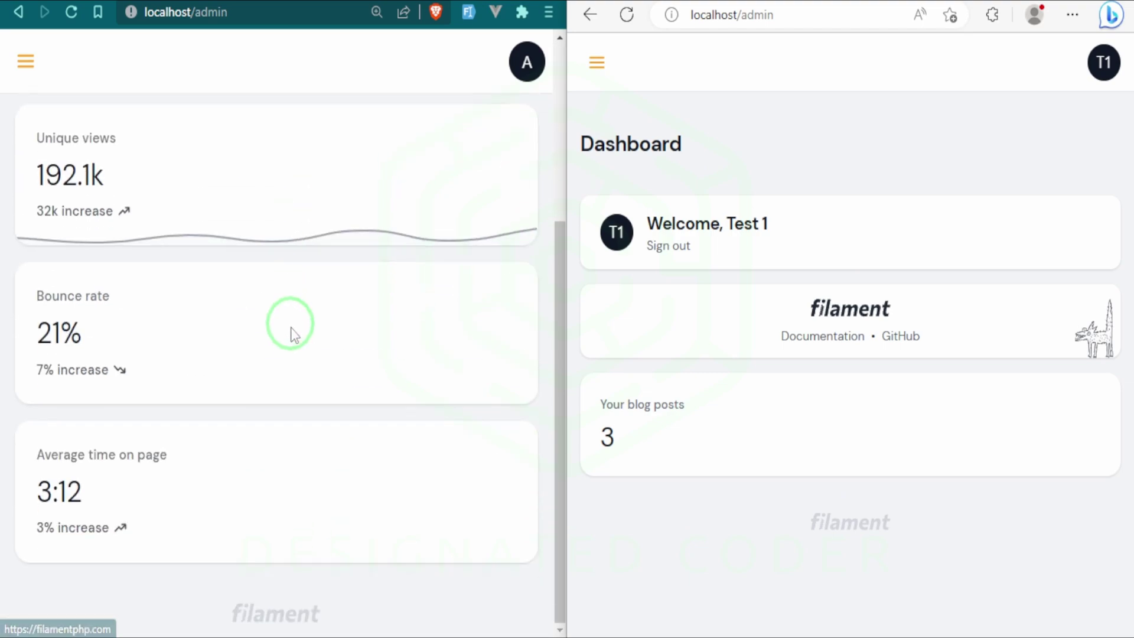
{"action": "scroll", "coordinate": [293, 333], "scroll_direction": "up", "scroll_amount": 3}
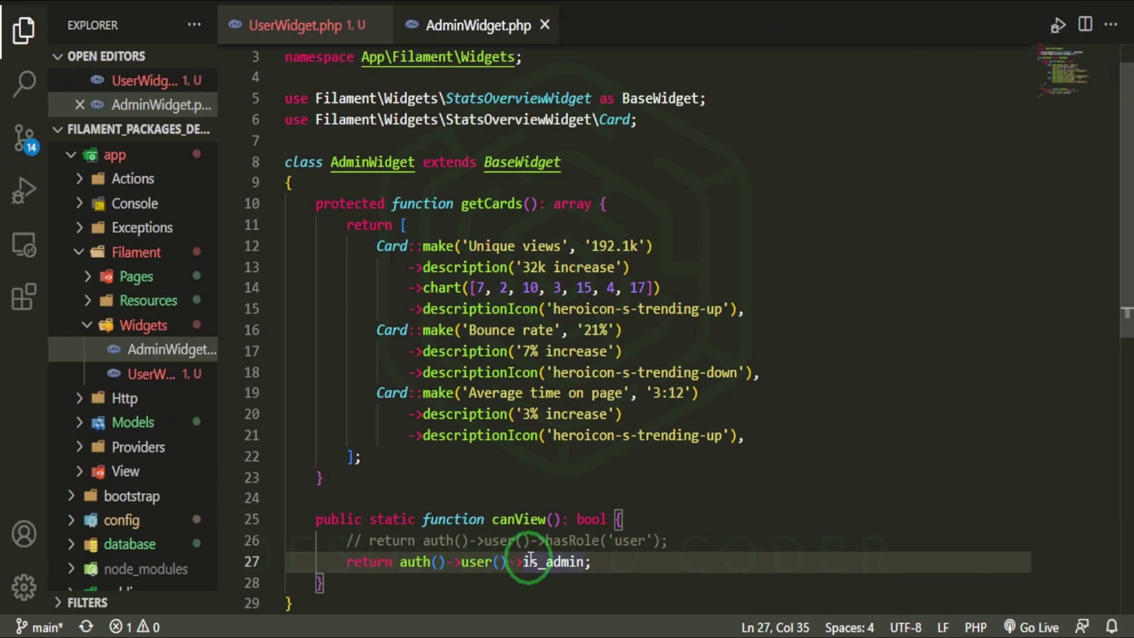
Comment out AdminWidget's is_admin check and switch to hasAnyRole for super-admin, admin, moderator, developer
{"action": "key", "text": "ctrl+z"}
{"action": "key", "text": "ctrl+z"}
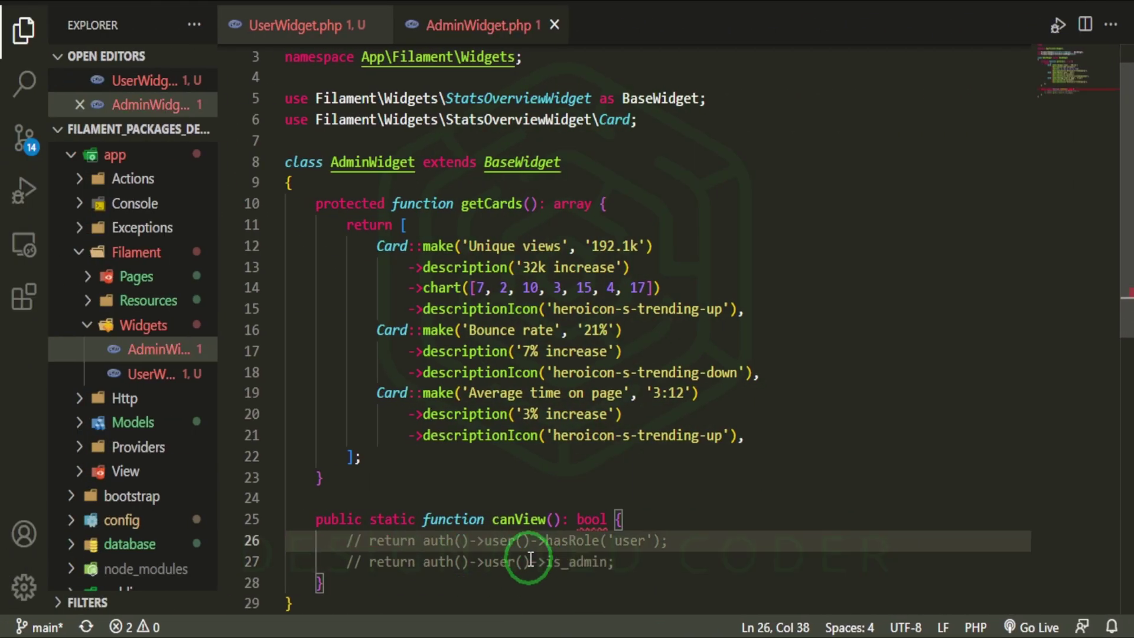
{"action": "key", "text": "ctrl+z"}
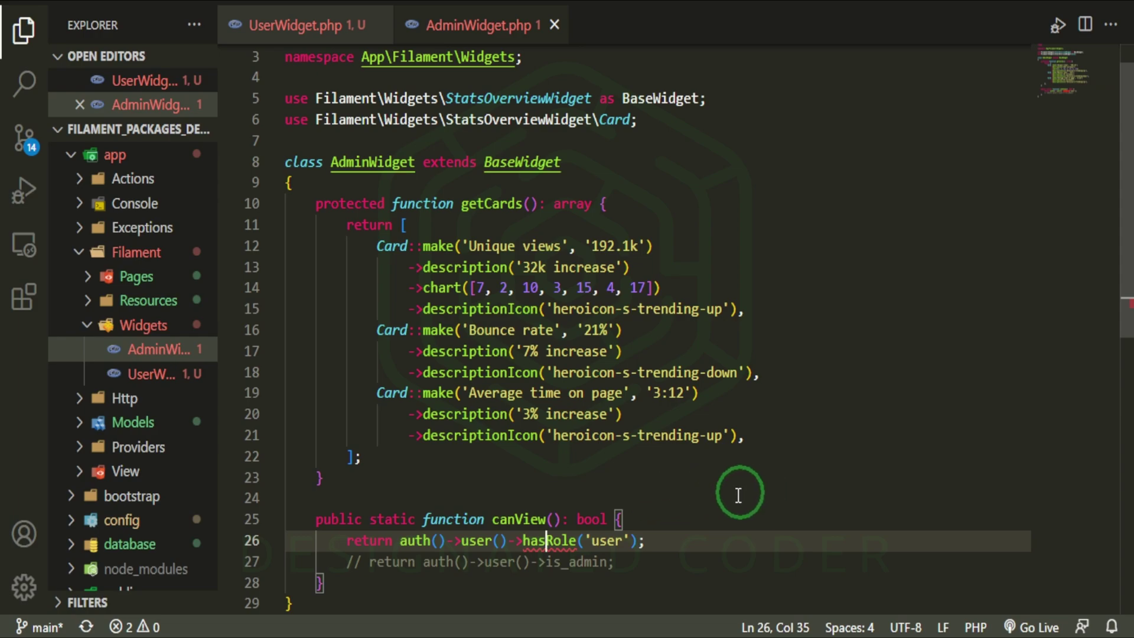
{"action": "left_click", "coordinate": [577, 540]}
{"action": "key", "text": "BackSpace"}
{"action": "key", "text": "BackSpace"}
{"action": "key", "text": "BackSpace"}
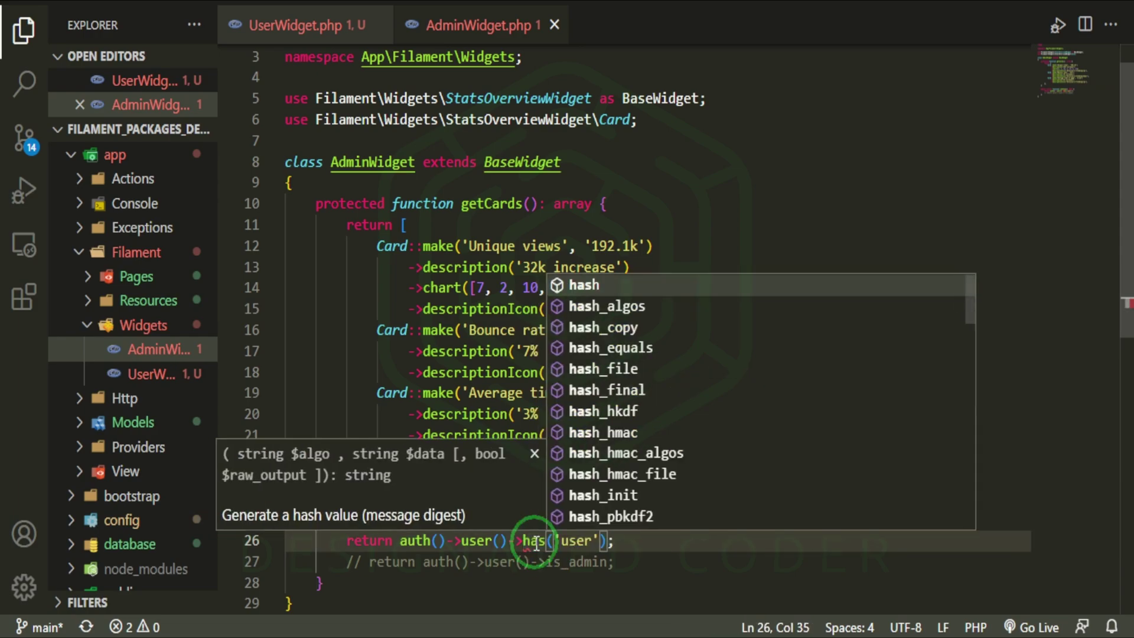
{"action": "type", "text": "AnyRole"}
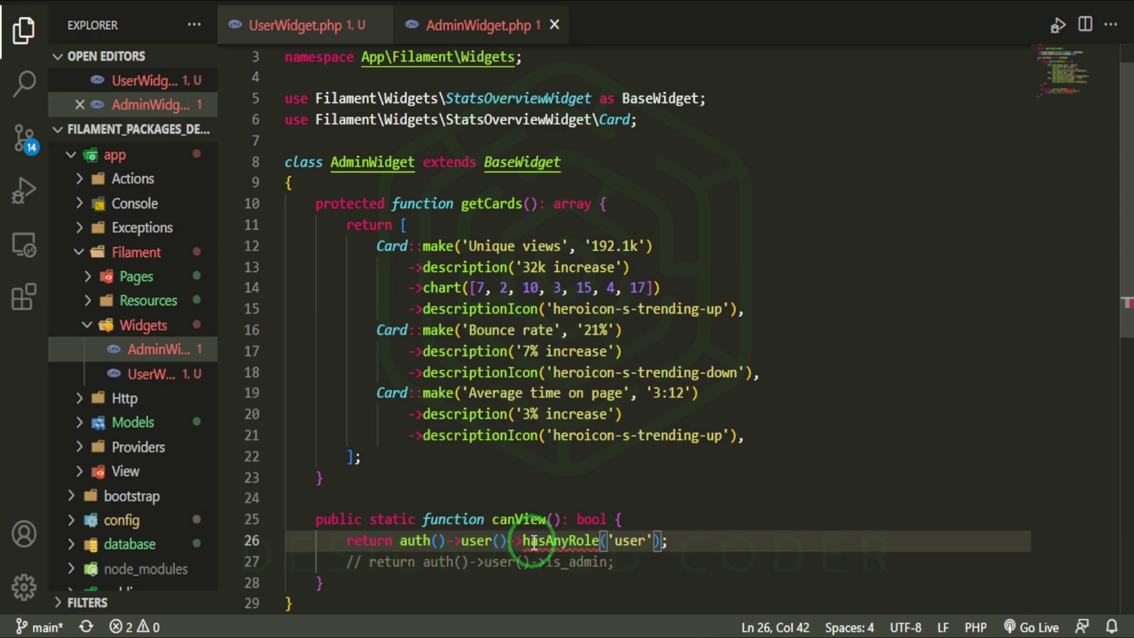
{"action": "left_click", "coordinate": [656, 540]}
{"action": "key", "text": "shift+Left"}
{"action": "key", "text": "shift+Left"}
{"action": "key", "text": "shift+Left"}
{"action": "type", "text": "["}
{"action": "double_click", "coordinate": [638, 541]}
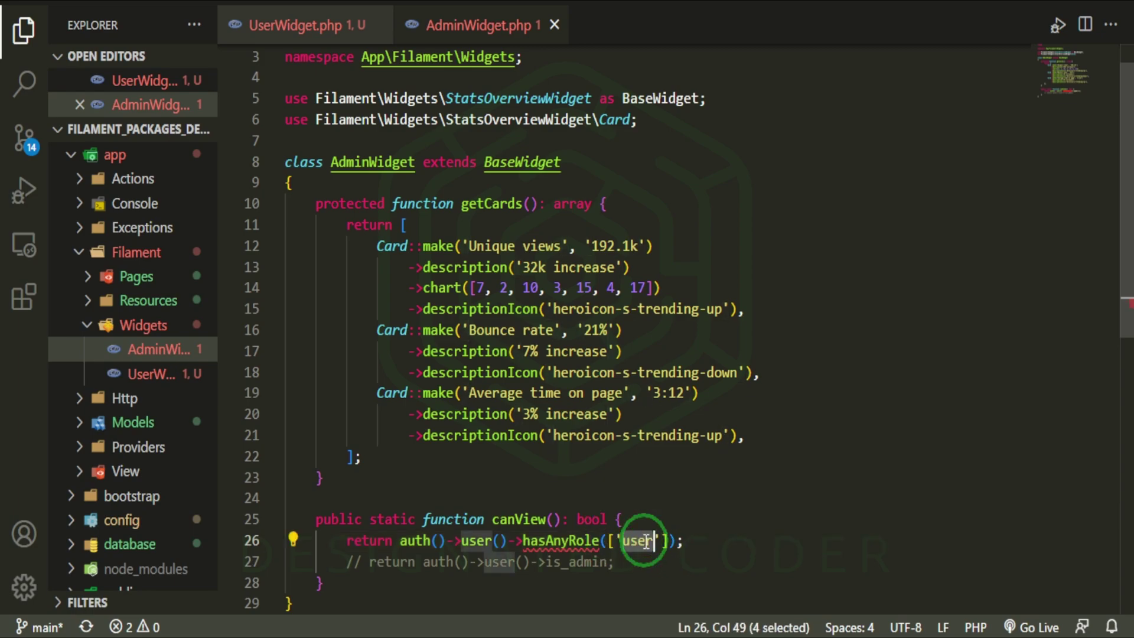
{"action": "type", "text": "su"}
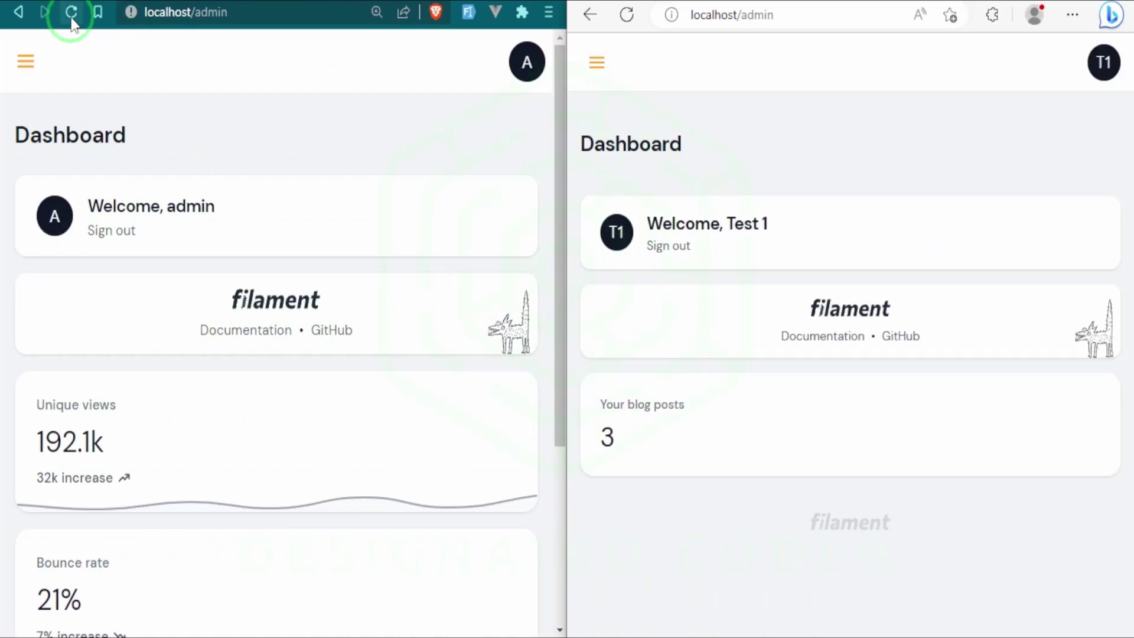
{"action": "left_click", "coordinate": [72, 13]}
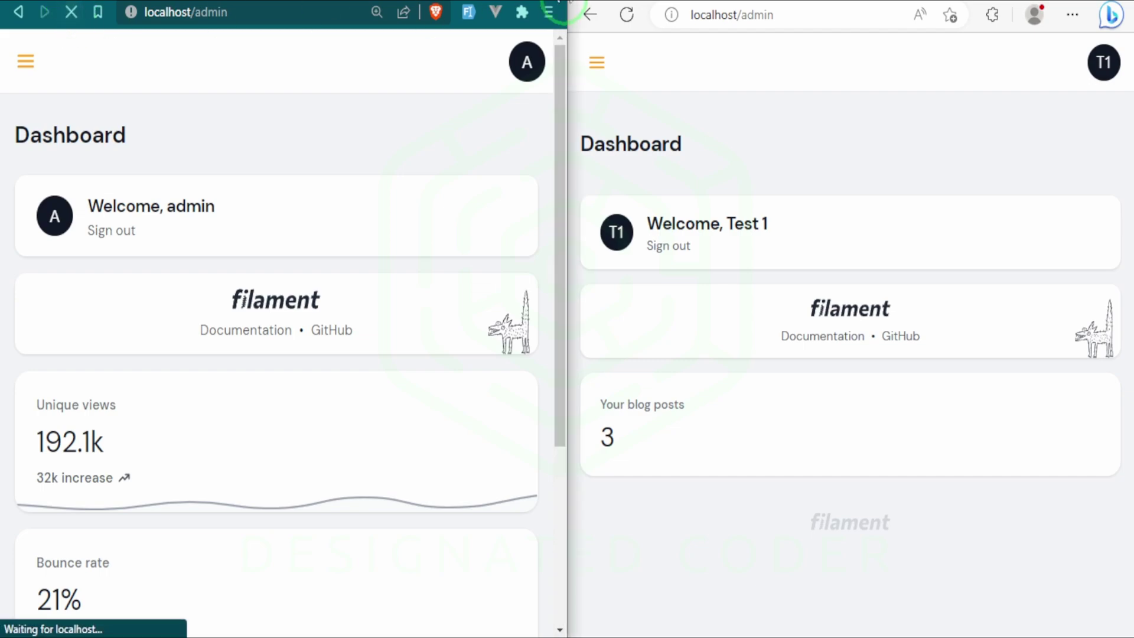
{"action": "left_click", "coordinate": [626, 16]}
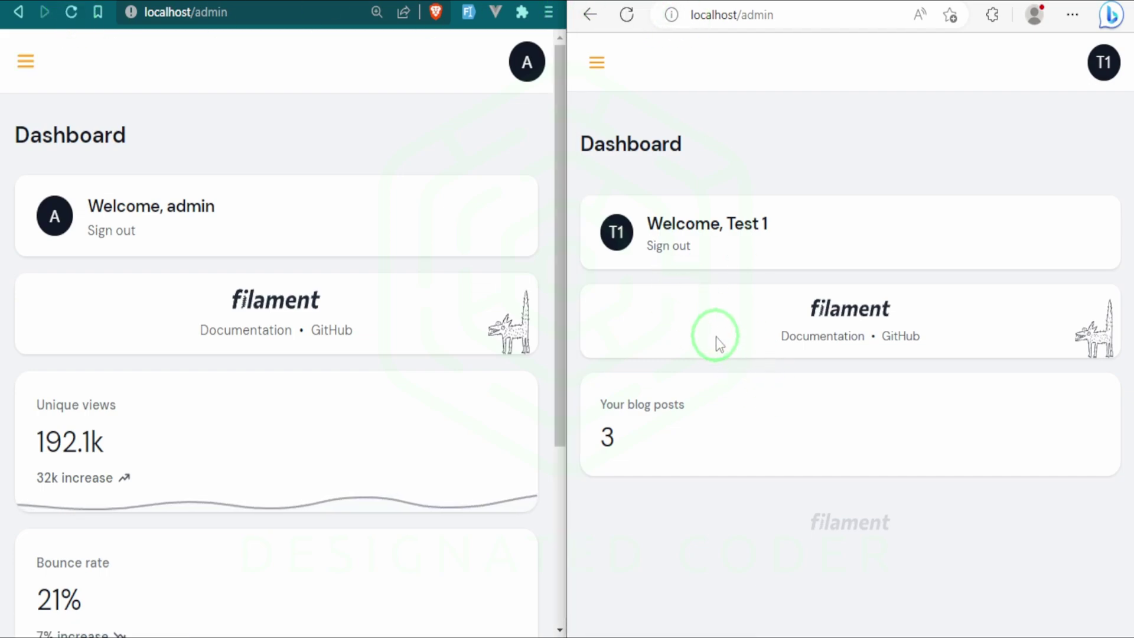
{"action": "scroll", "coordinate": [253, 397], "scroll_direction": "down", "scroll_amount": 3}
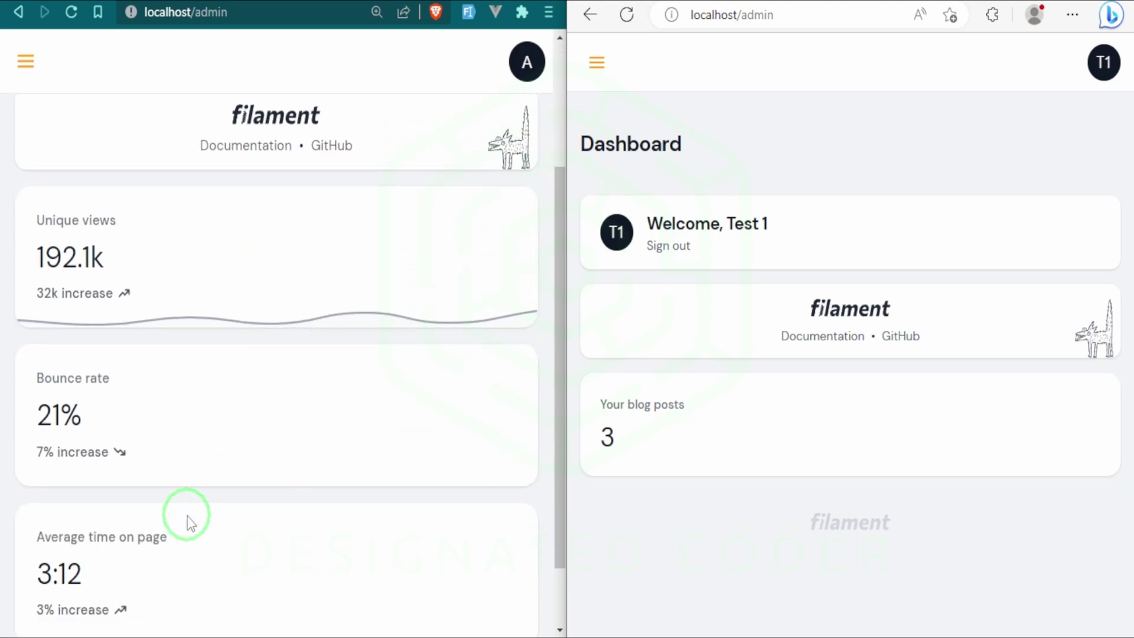
{"action": "scroll", "coordinate": [185, 519], "scroll_direction": "up", "scroll_amount": 3}
Start a new return line with auth() in UserWidget's canView, below the commented hasRole check
{"action": "key", "text": "Return"}
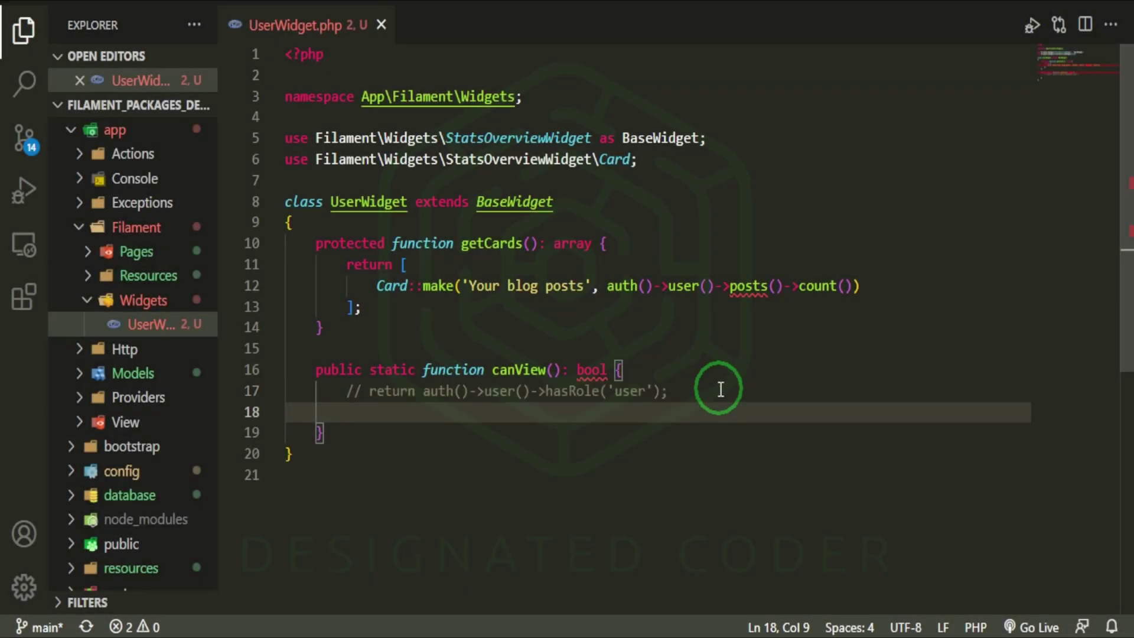
{"action": "type", "text": "return au"}
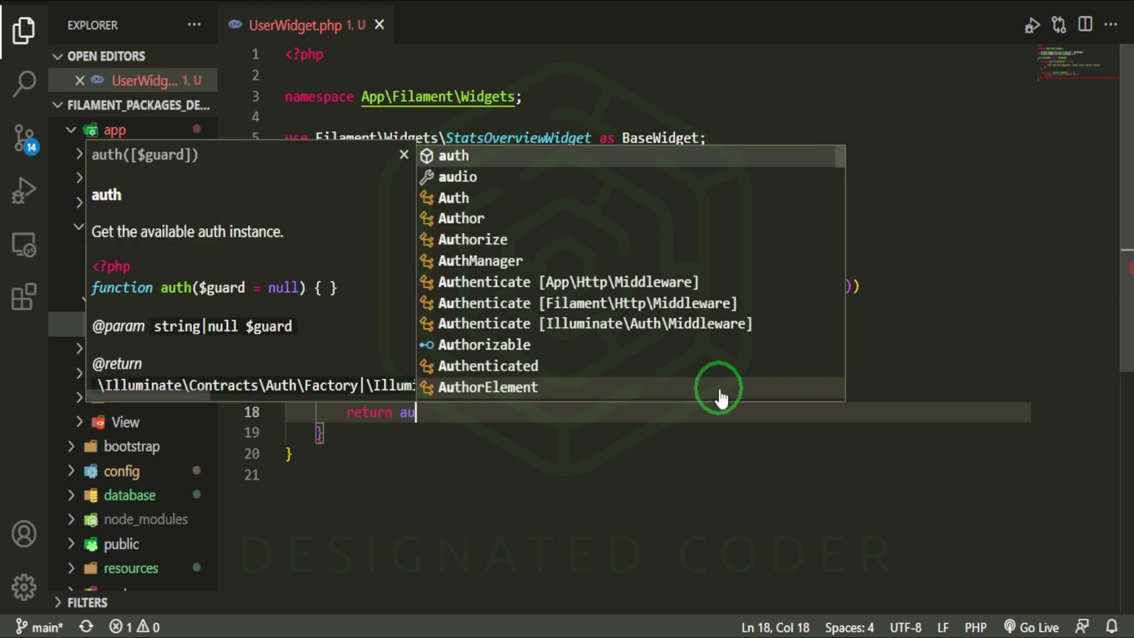
{"action": "key", "text": "Return"}
{"action": "type", "text": ")"}
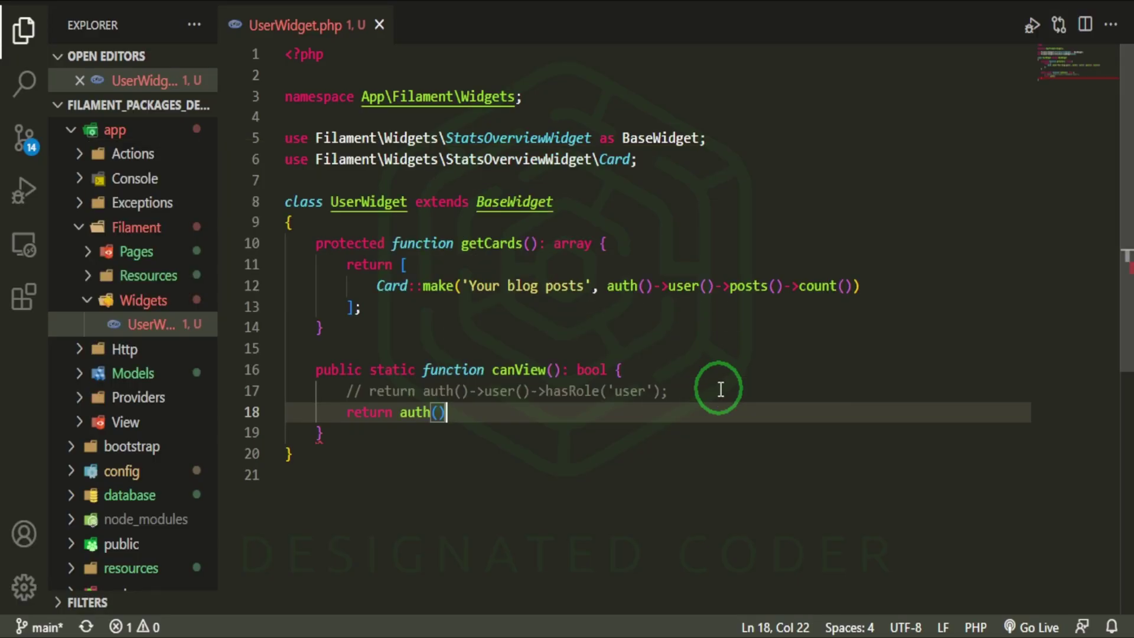
{"action": "type", "text": "->user();>i"}
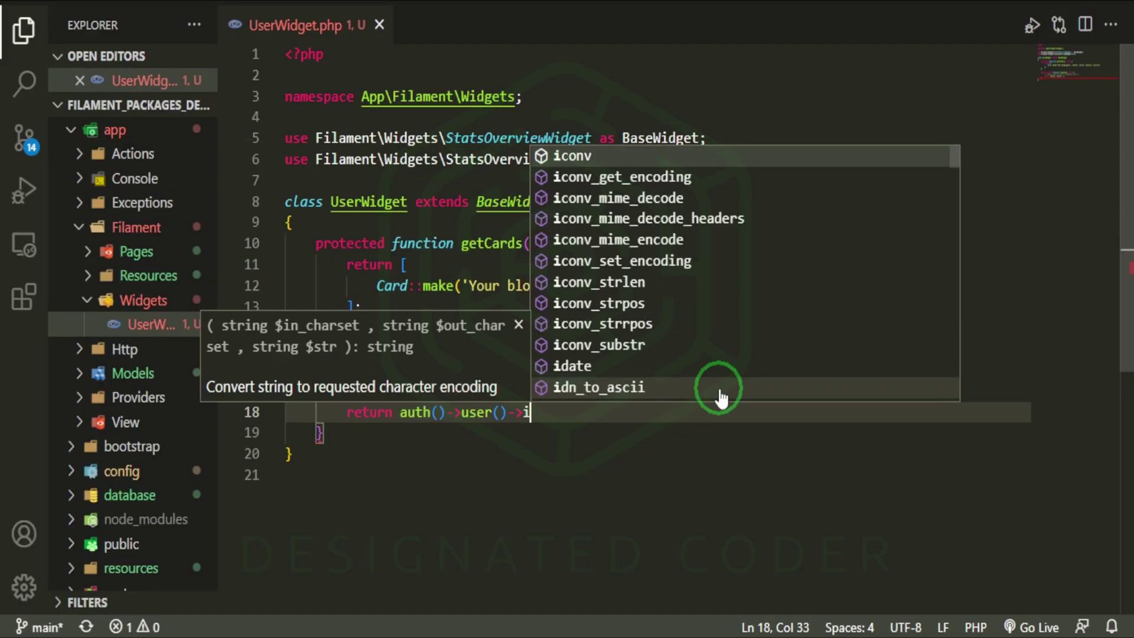
{"action": "type", "text": "s_admin;"}
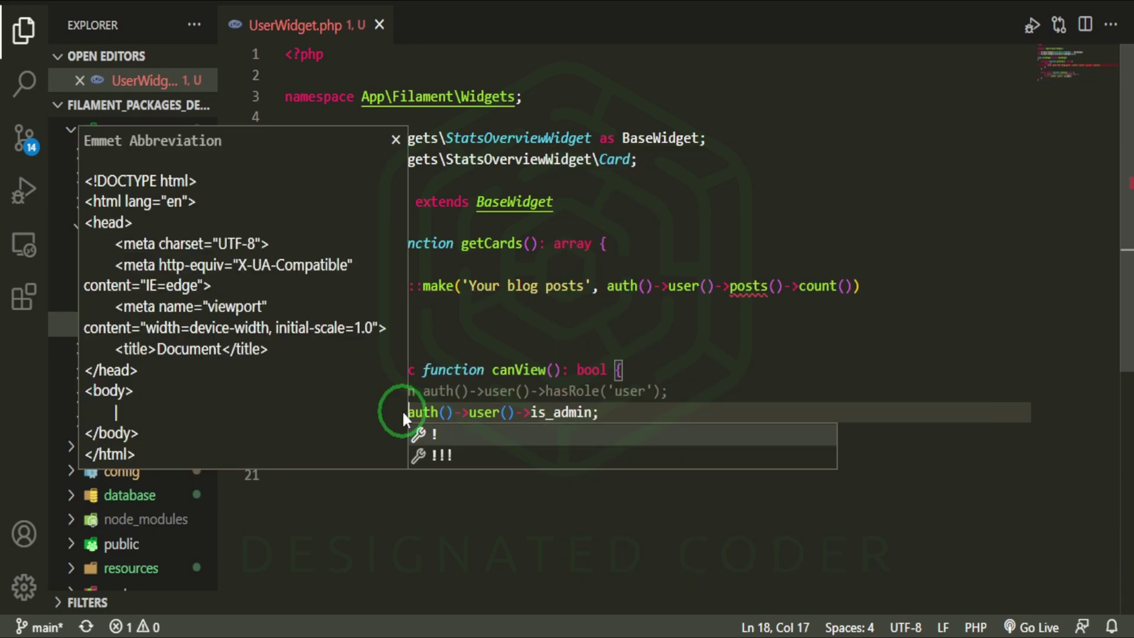